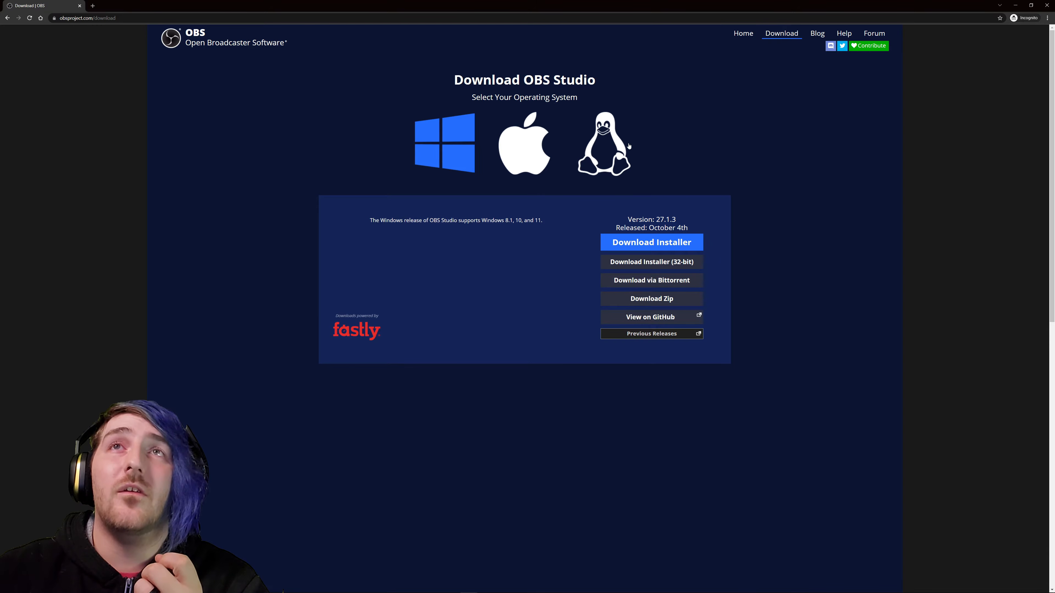
Check the Linux and macOS downloads, return to Windows and download the standard OBS Studio 27.1.3 installer
left_click(609, 150)
left_click(524, 165)
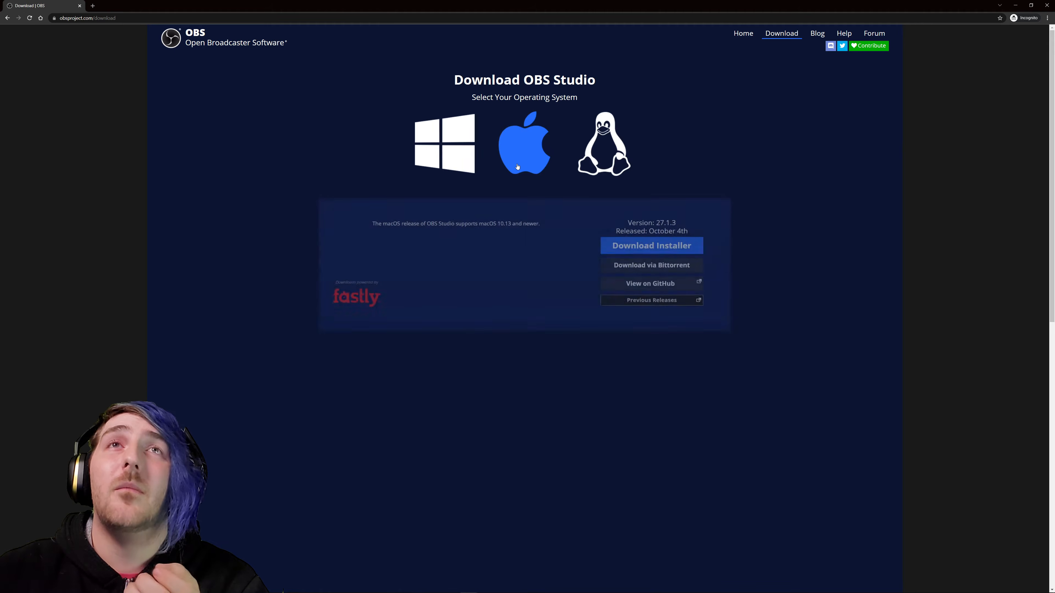
left_click(444, 166)
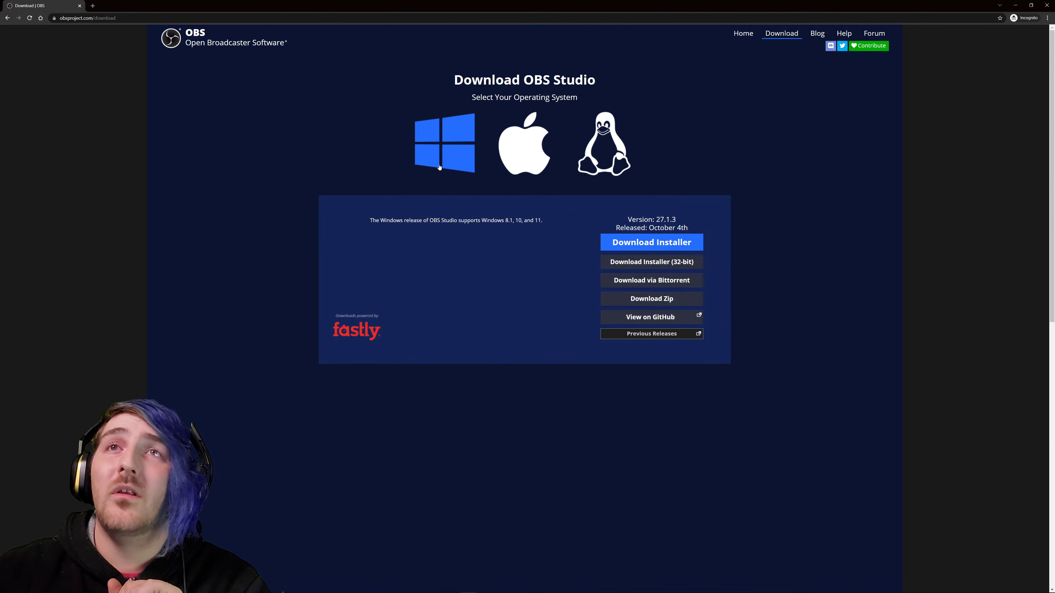
left_click(682, 239)
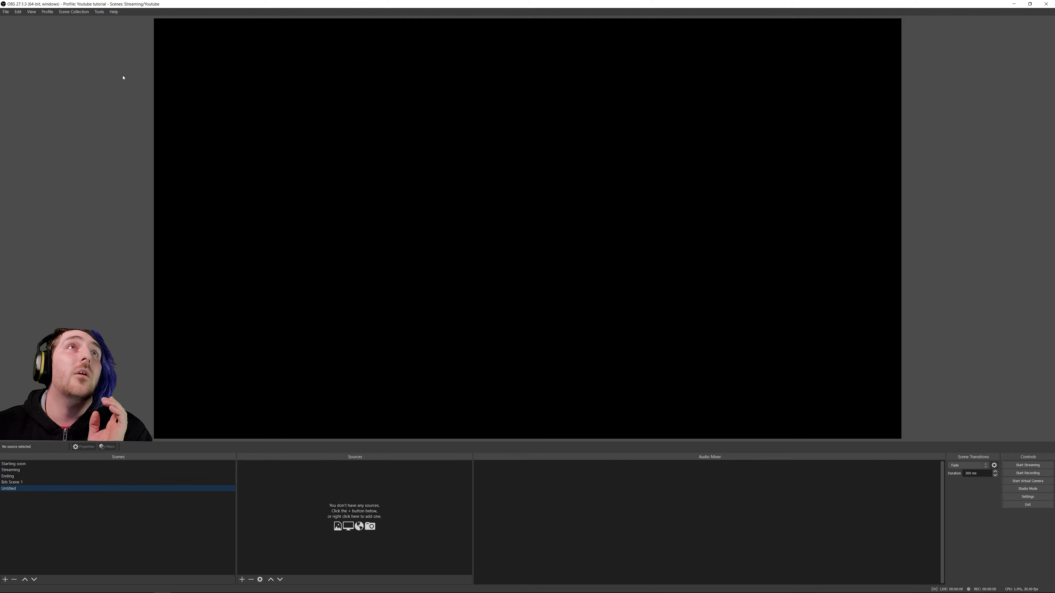
Run the Auto-Configuration Wizard through usage and video settings, keeping the current 1920x1080 canvas and preferring 60 FPS when possible
left_click(99, 12)
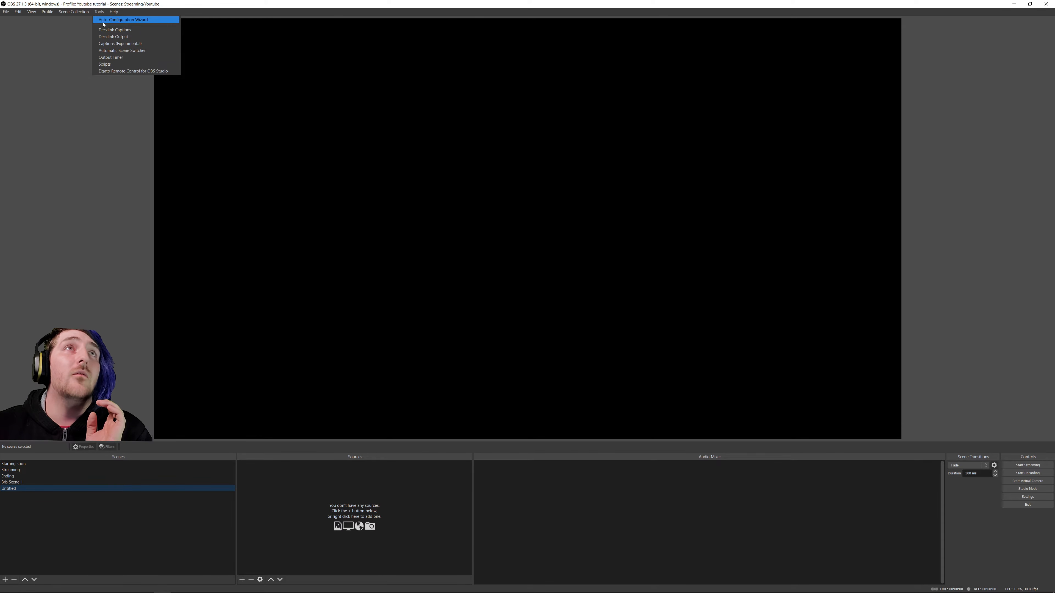
left_click(103, 21)
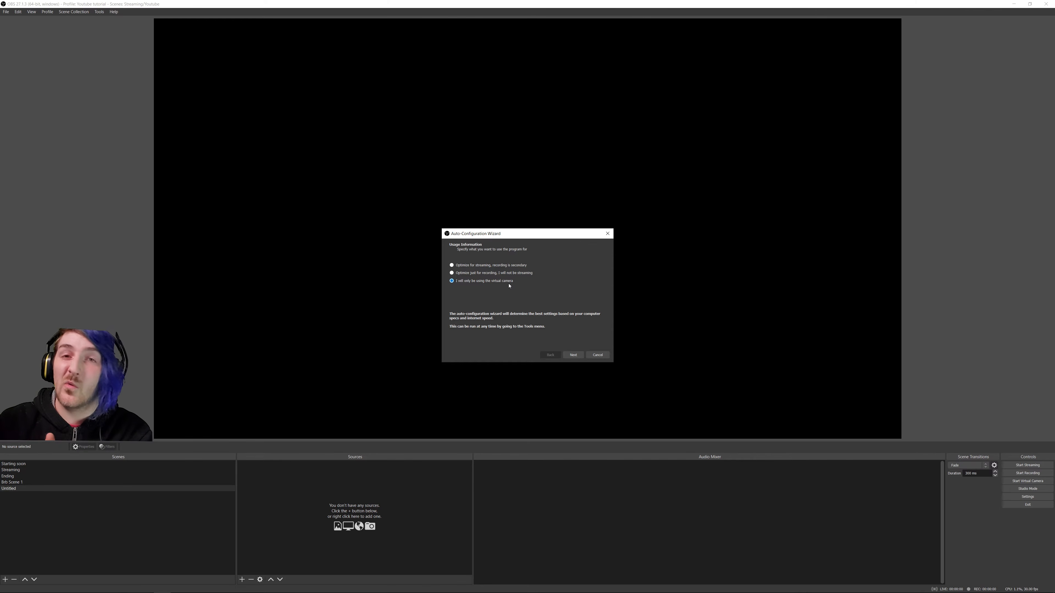
left_click(578, 357)
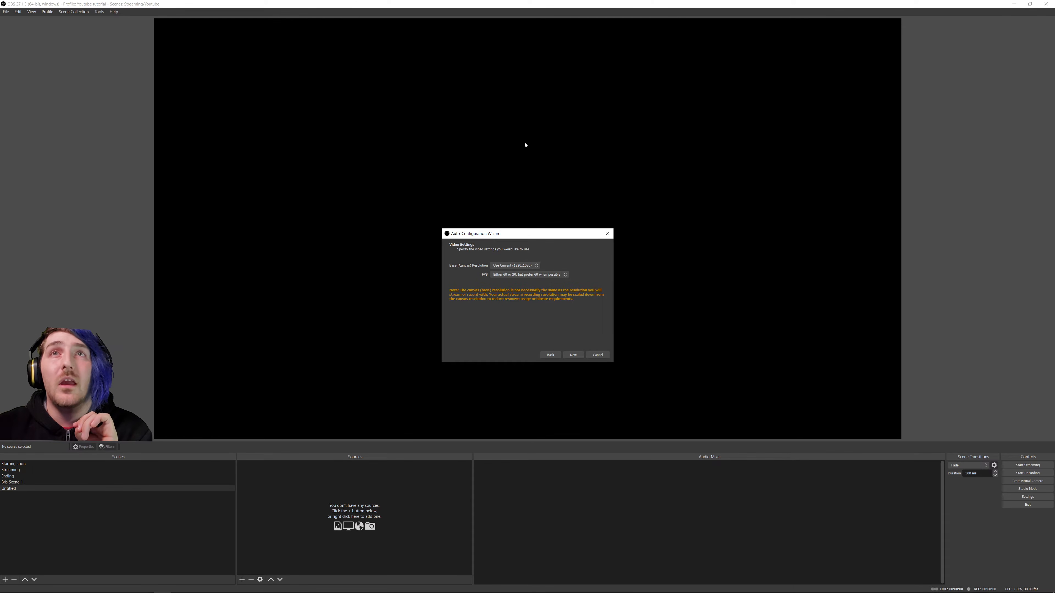
left_click(525, 270)
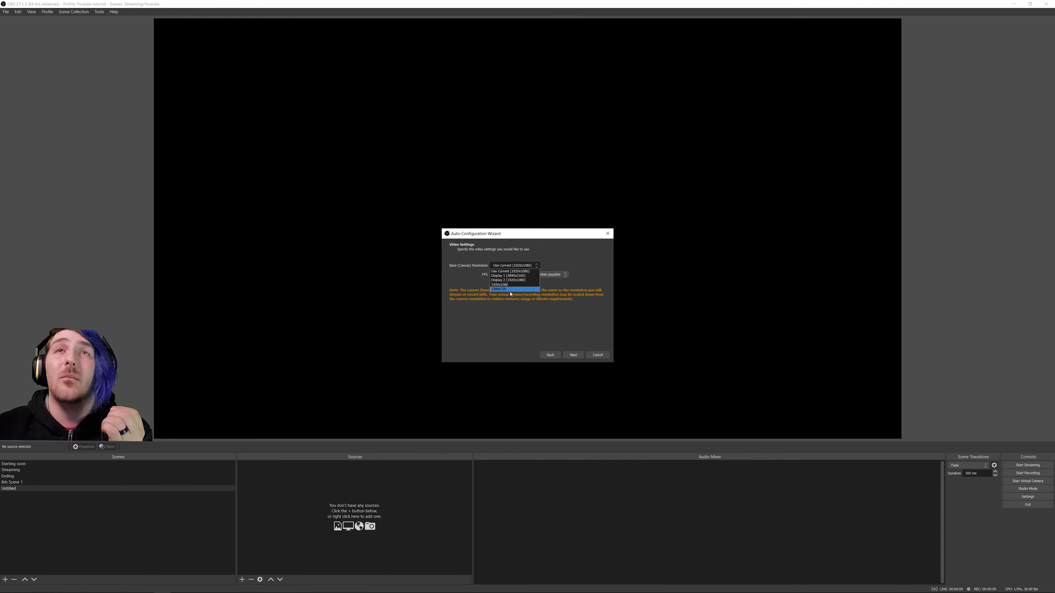
left_click(518, 308)
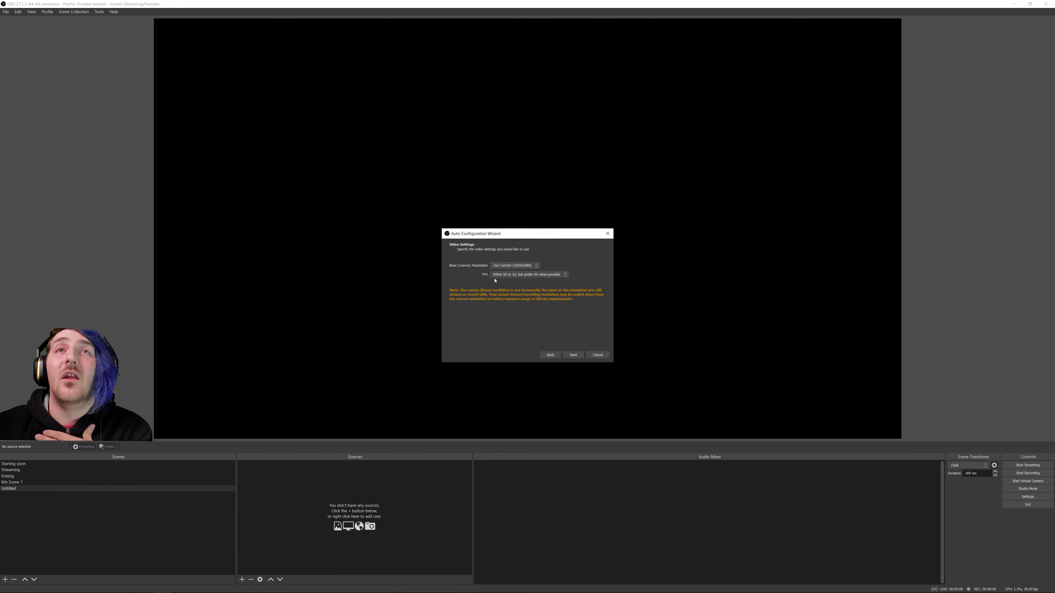
left_click(533, 275)
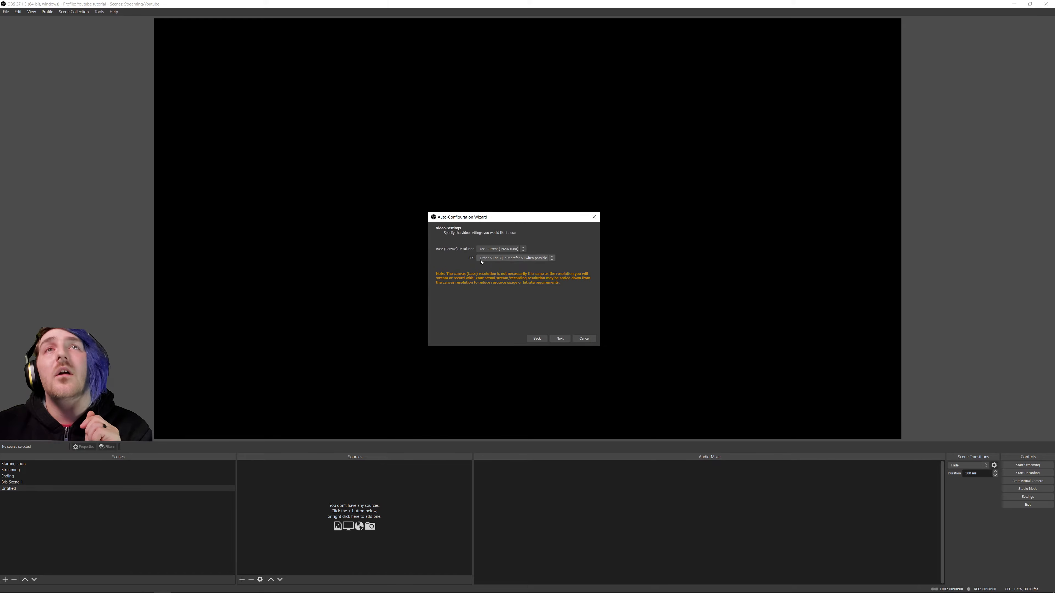
left_click(565, 341)
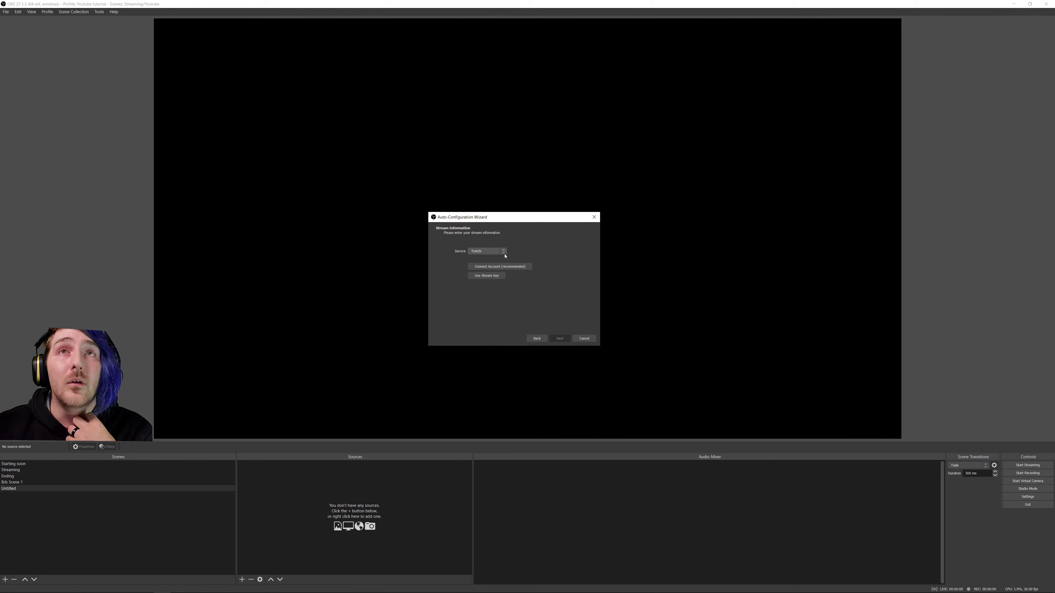
Try YouTube - RTMPS as the wizard's streaming service with a connected account, and cancel the wizard
left_click(486, 251)
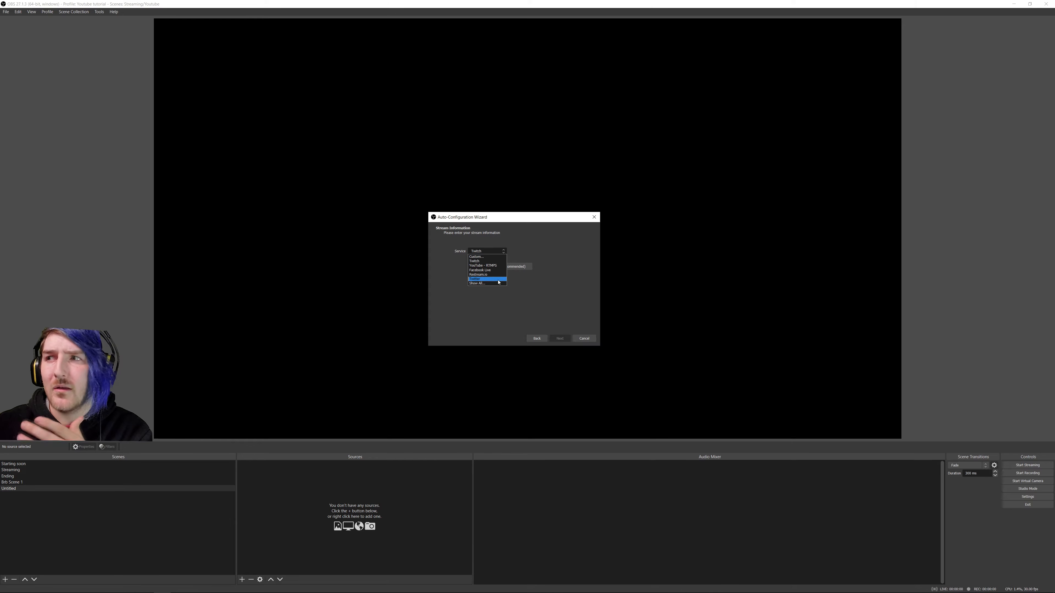
left_click(496, 266)
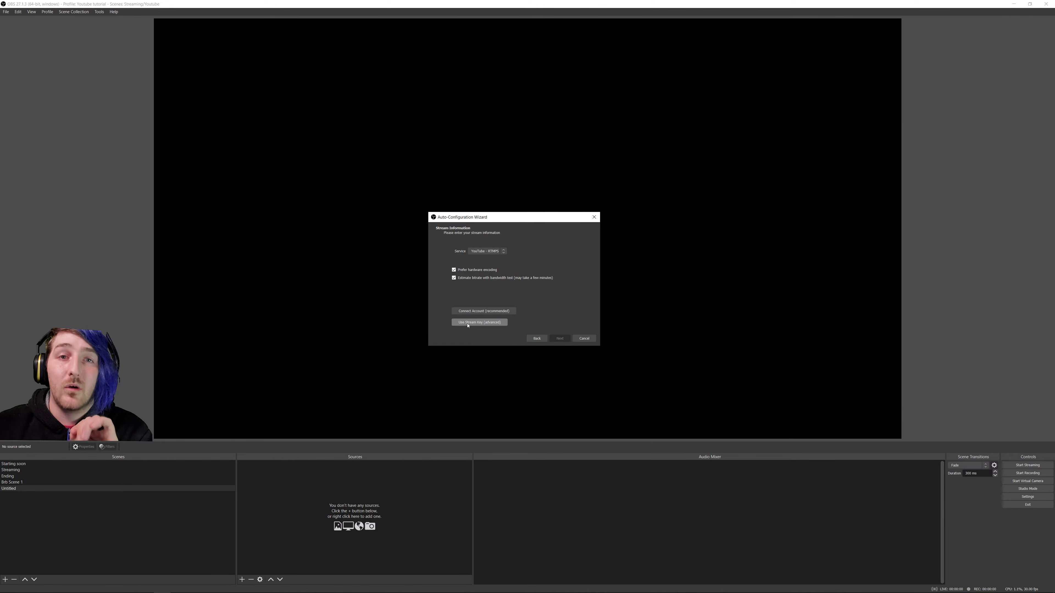
left_click(490, 311)
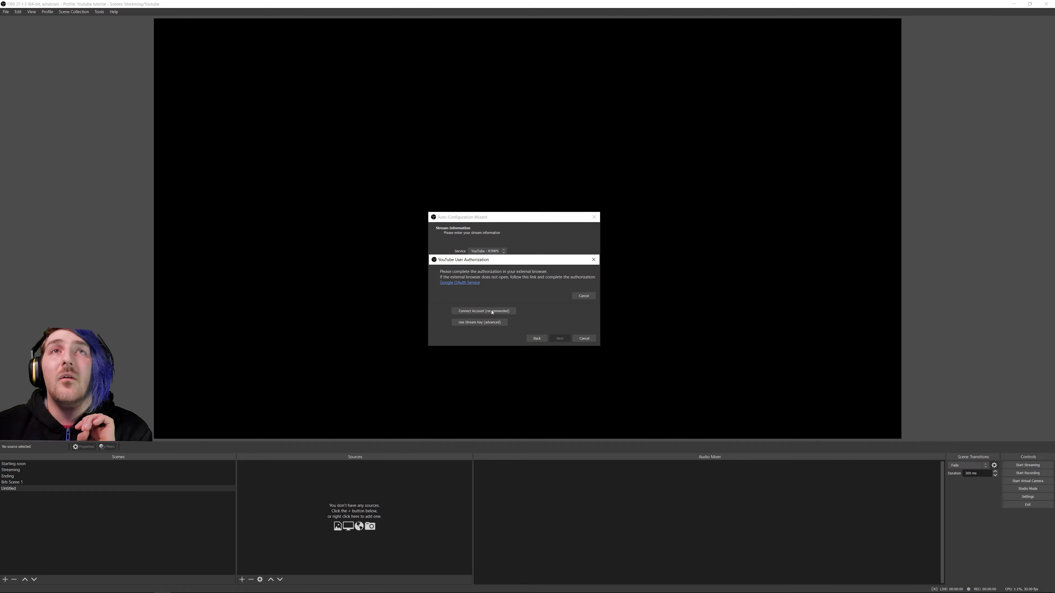
left_click(589, 336)
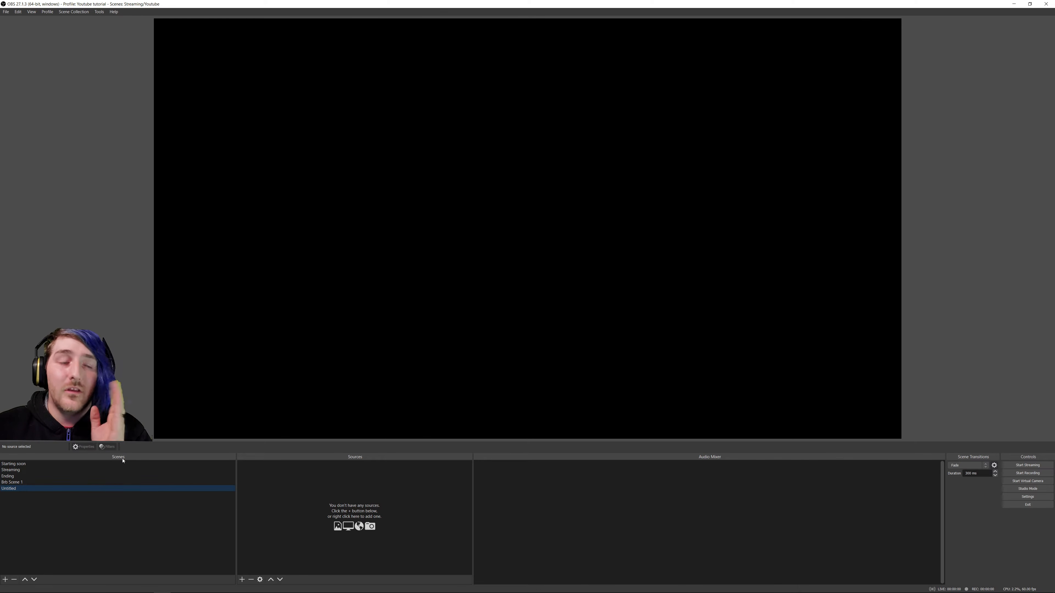
Preview the Starting soon, Streaming, Ending and Brb scenes, return to the Untitled scene and look through the scene transition types
left_click(98, 465)
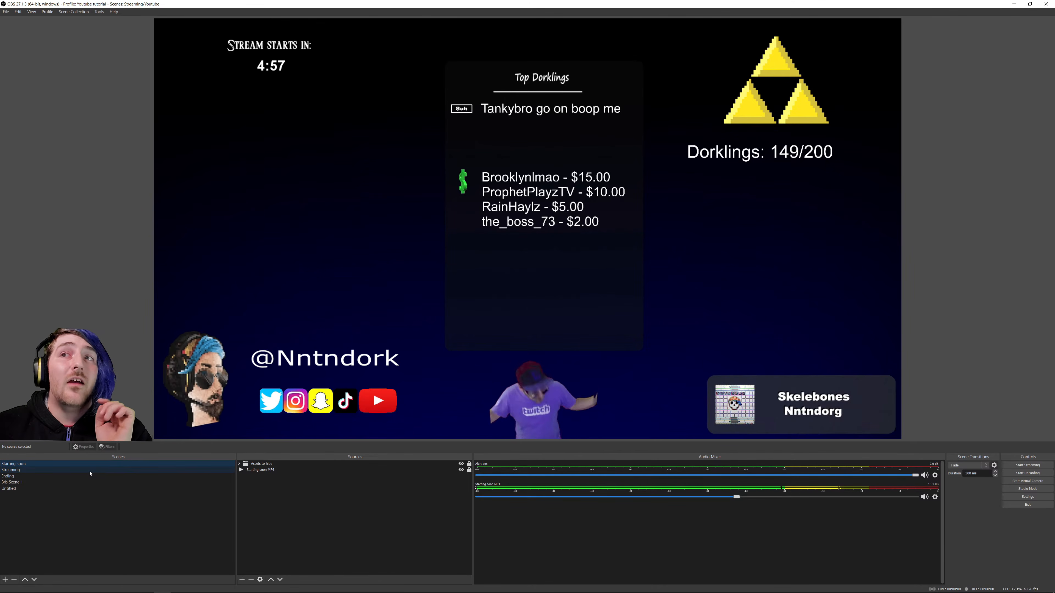
left_click(91, 470)
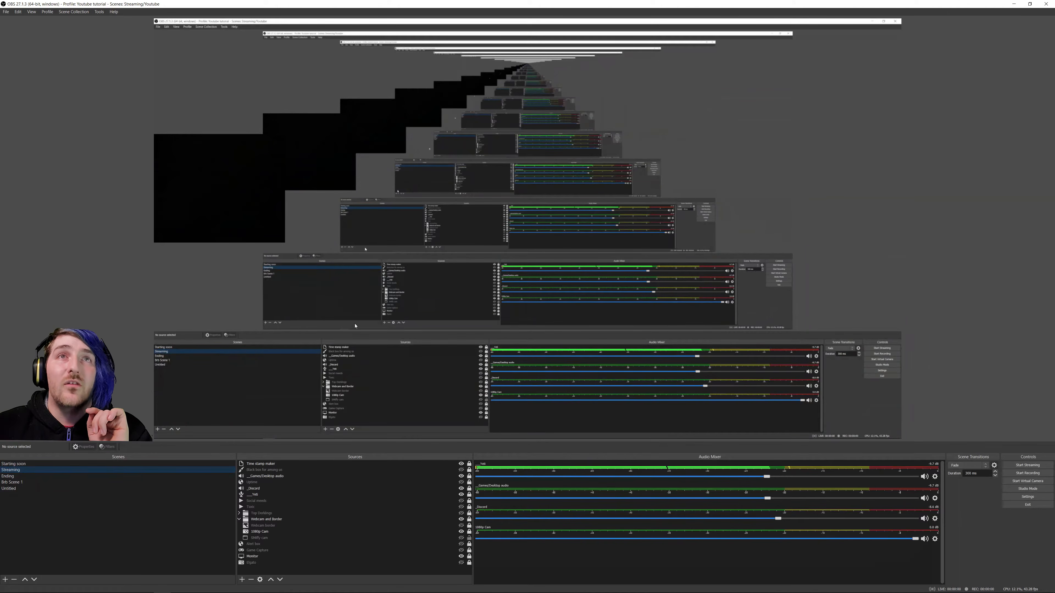
left_click(35, 477)
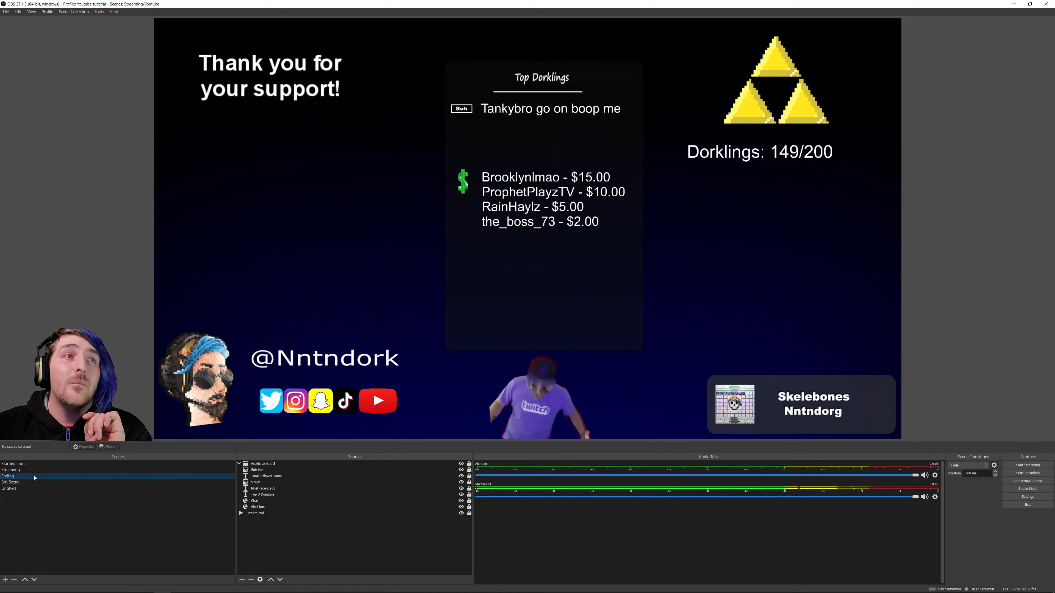
left_click(39, 482)
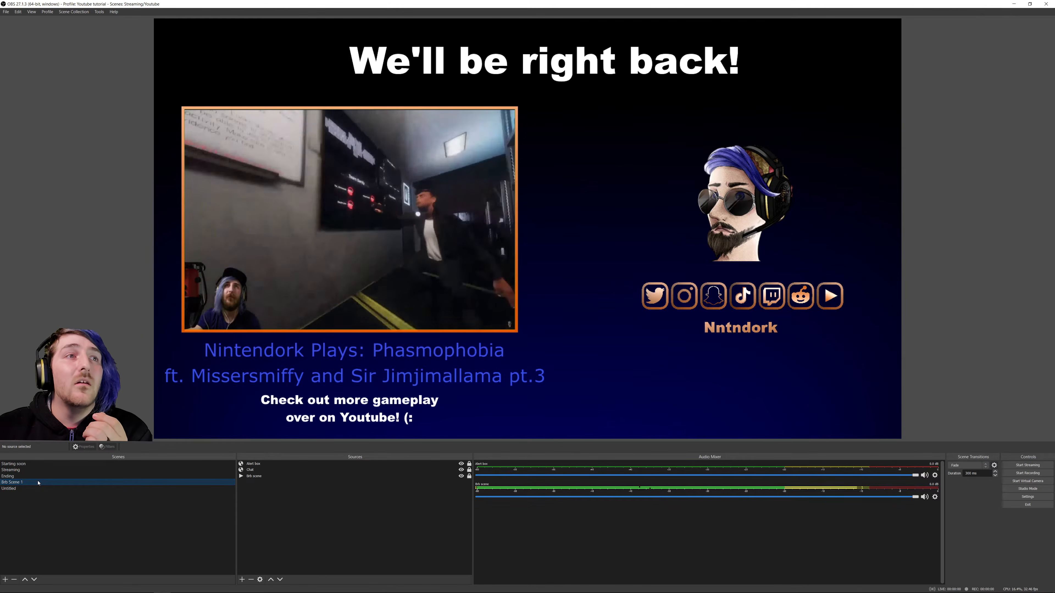
left_click(45, 490)
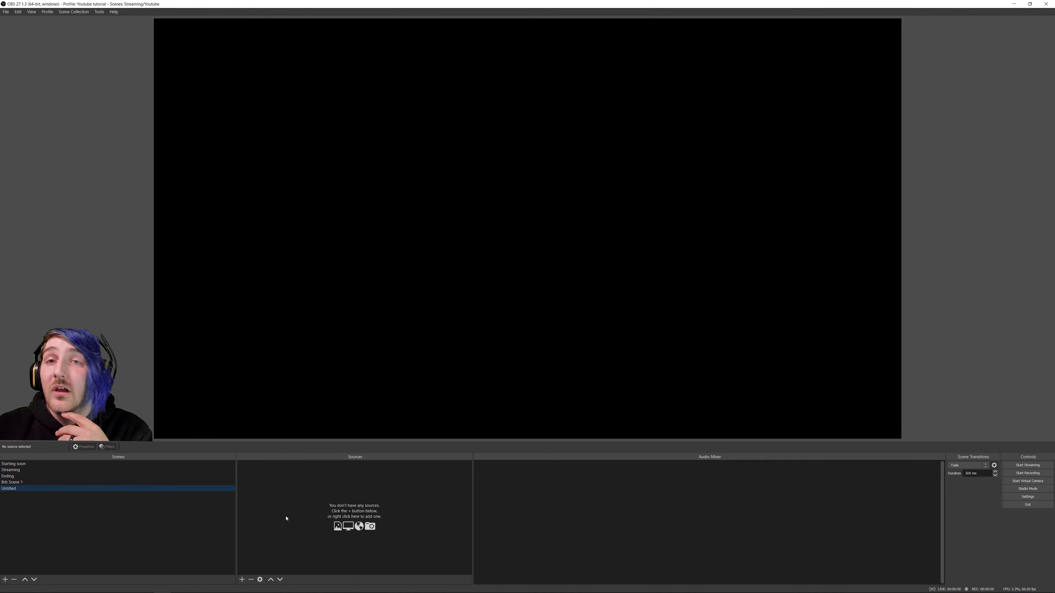
left_click(969, 466)
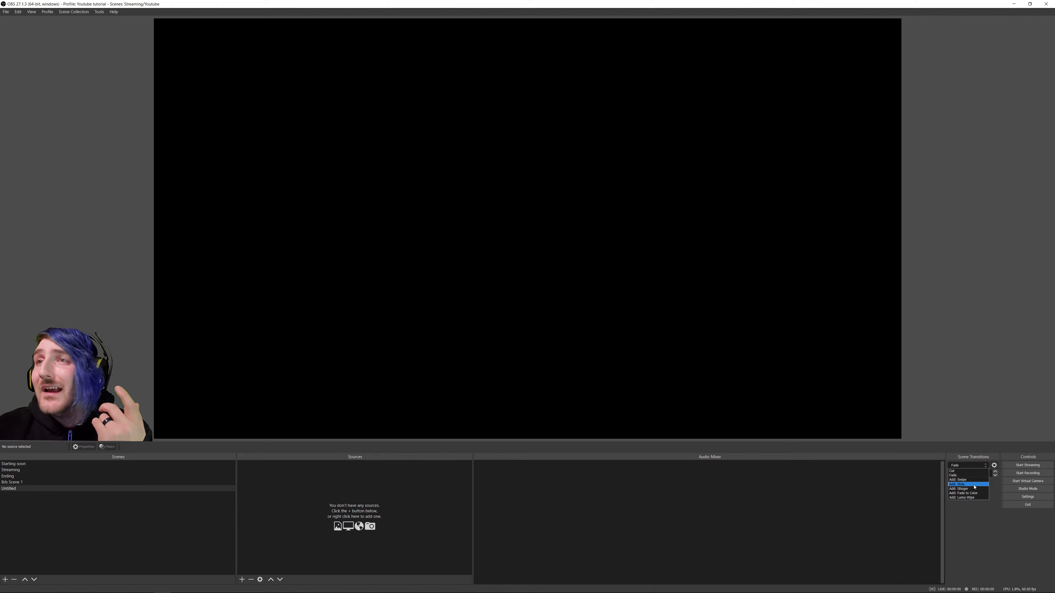
left_click(973, 521)
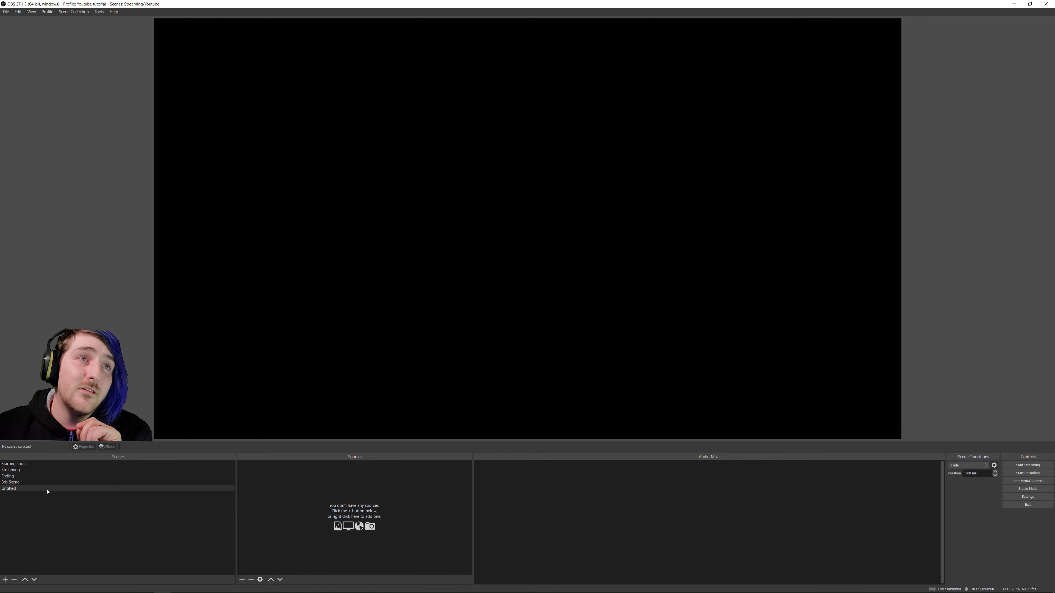
Rename the Untitled scene as "Youtube tutorial"
right_click(11, 489)
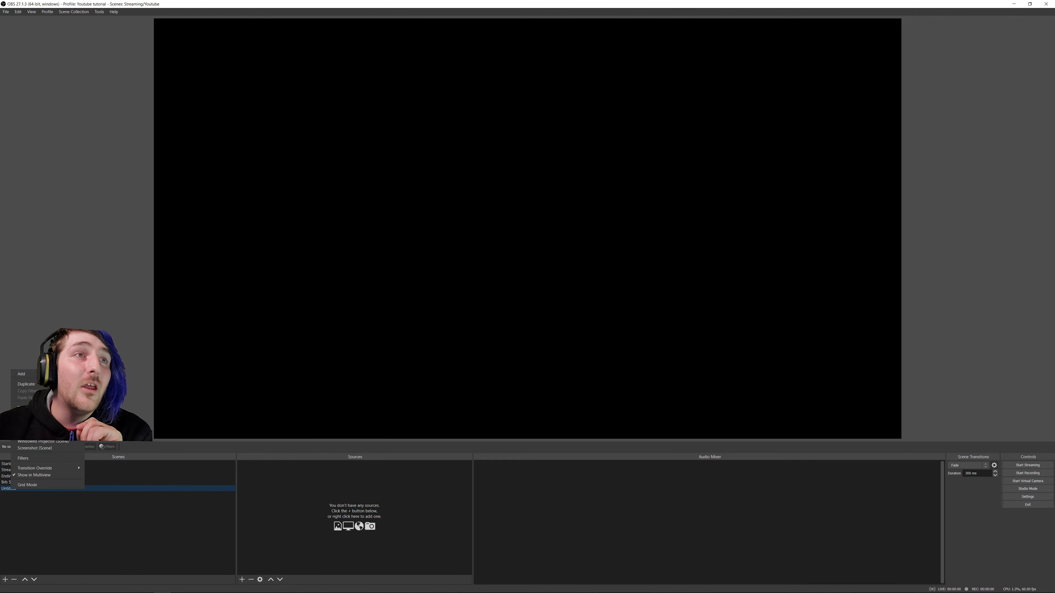
left_click(22, 407)
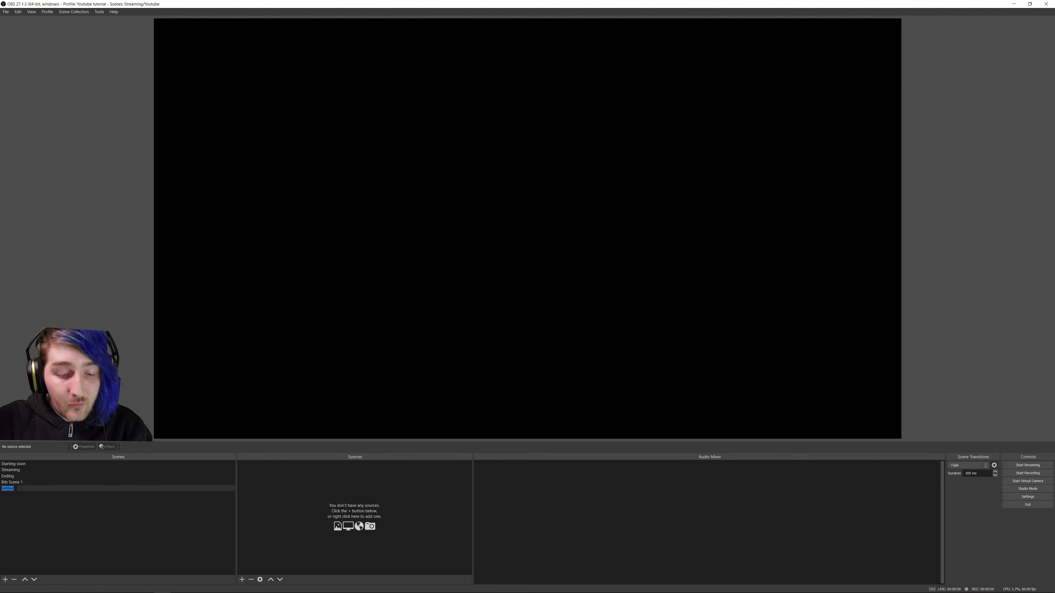
type("Youtube tutorial")
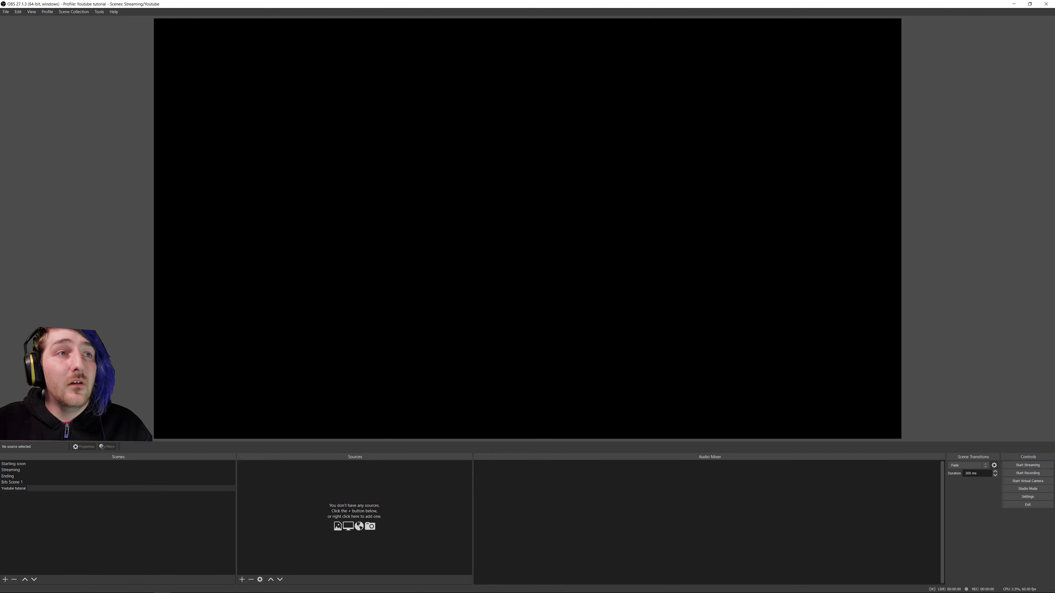
key("Return")
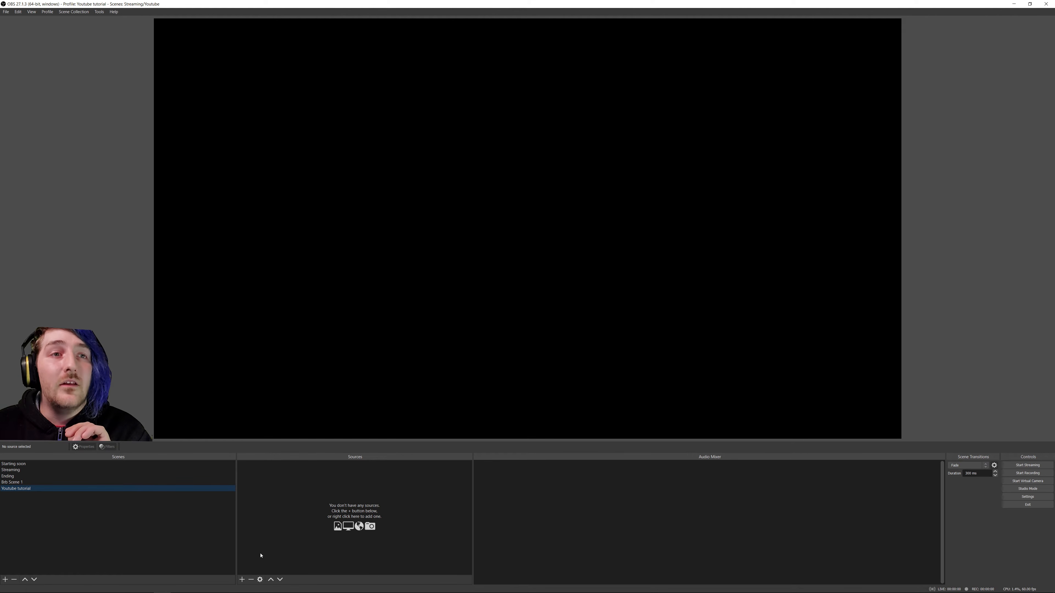
Review the available source types and add a new Display Capture source named "Monitor number 2" to the scene
left_click(242, 579)
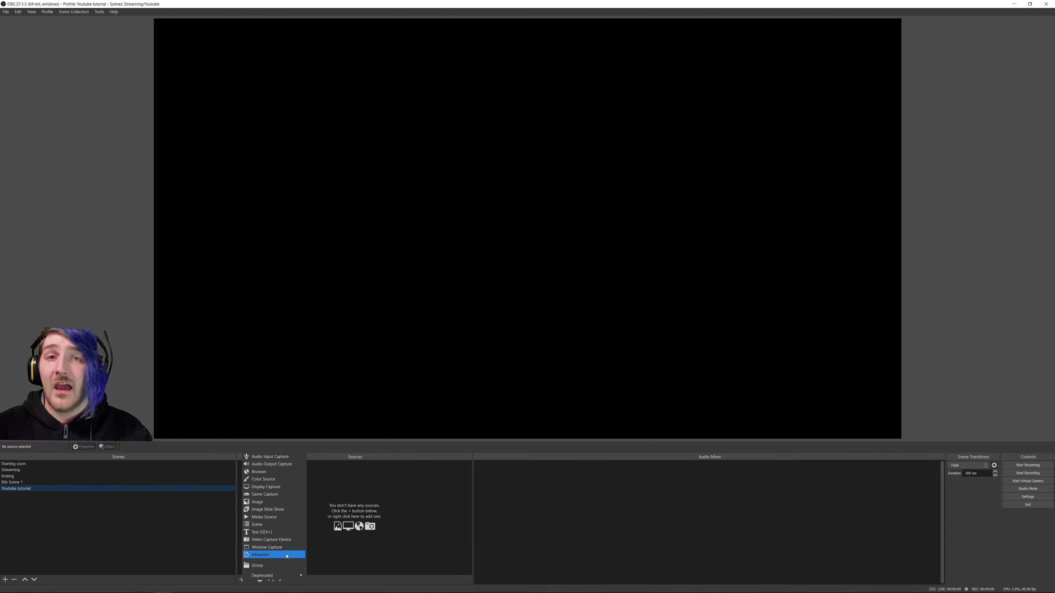
left_click(403, 512)
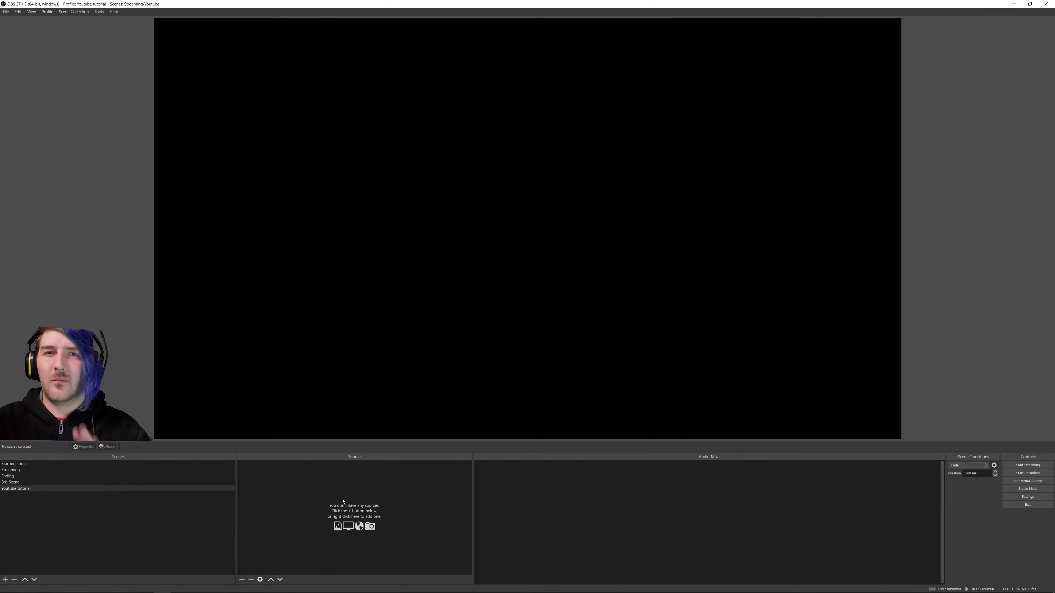
left_click(242, 579)
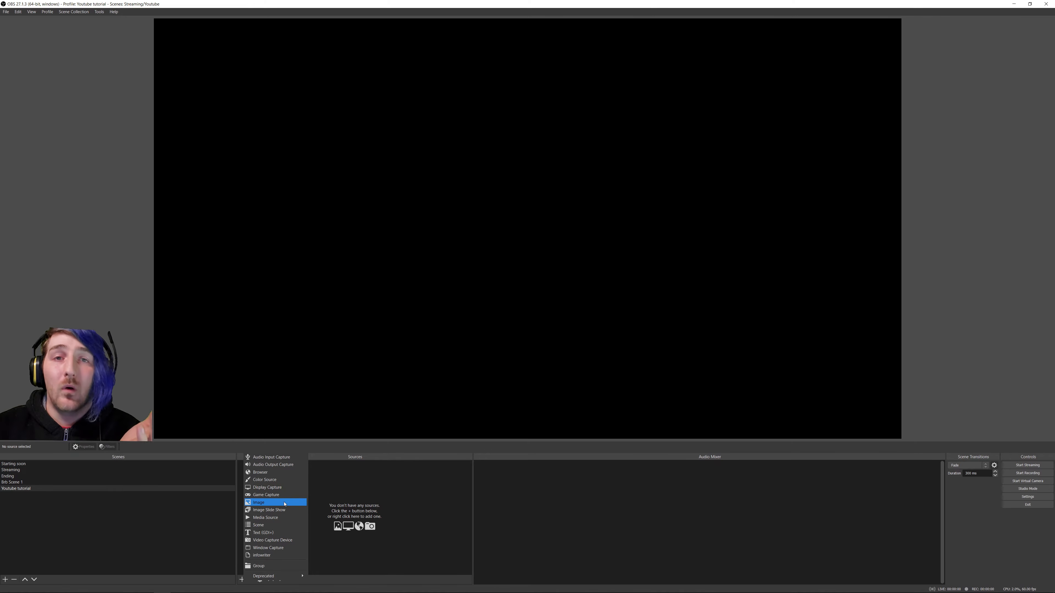
left_click(269, 485)
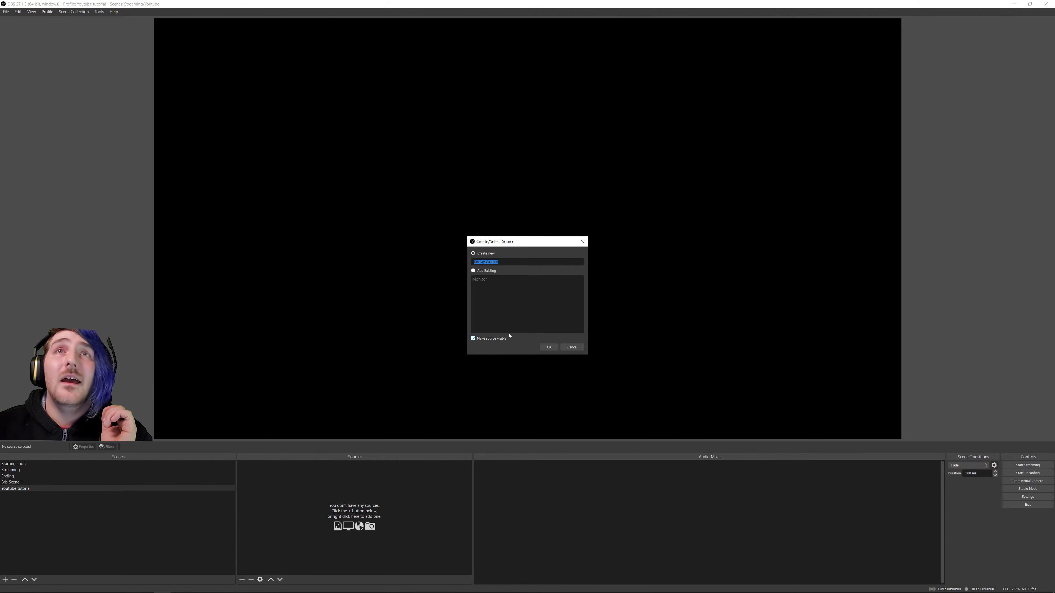
type("Monitor number")
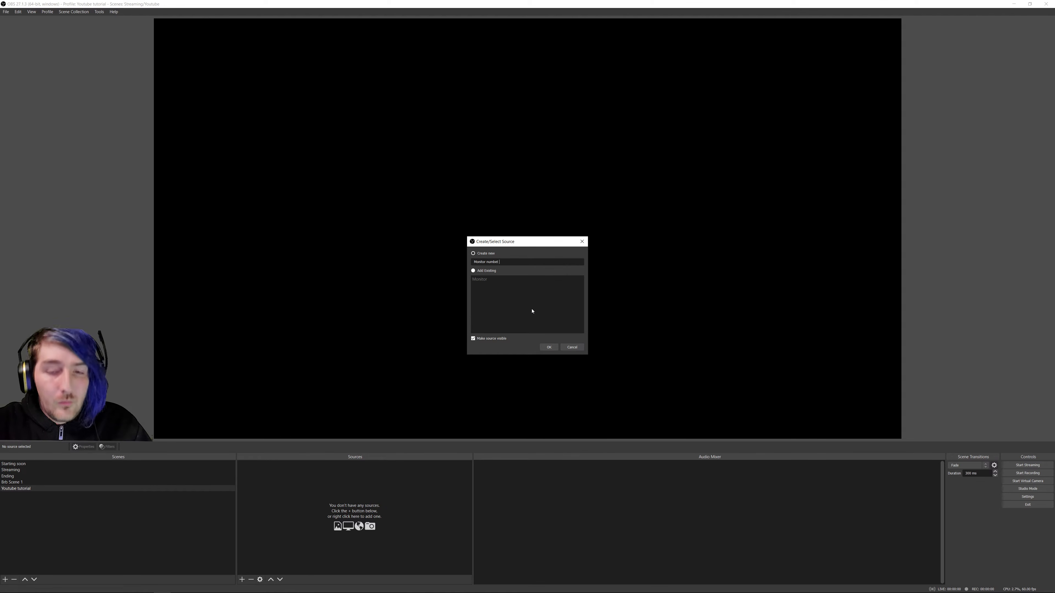
type(" 2")
key("Return")
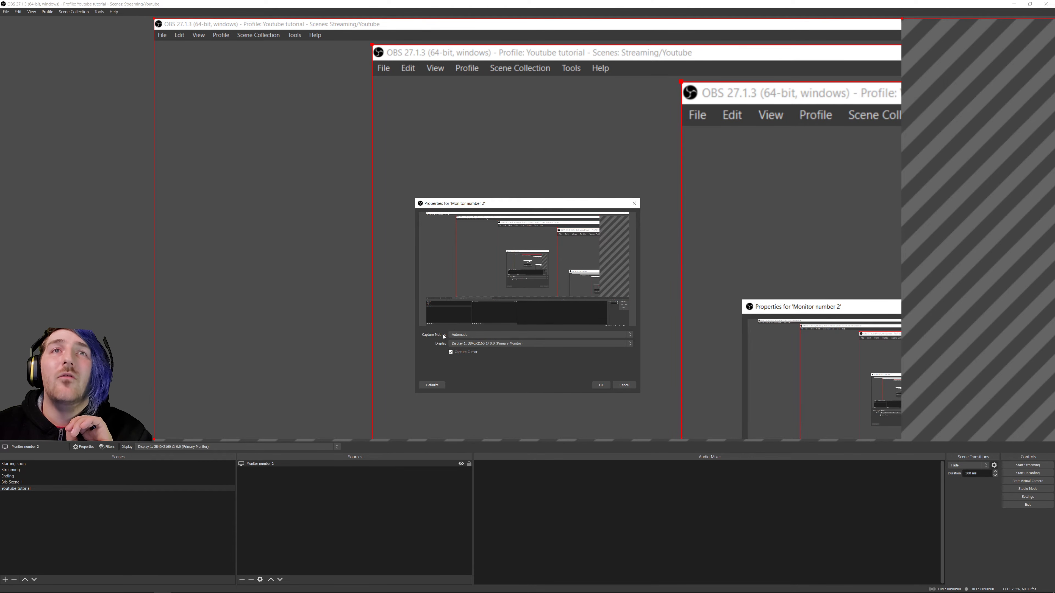
Set the monitor source to capture Display 2 (1920x1080) with the Automatic capture method, and hide it in the scene
left_click(468, 335)
left_click(469, 338)
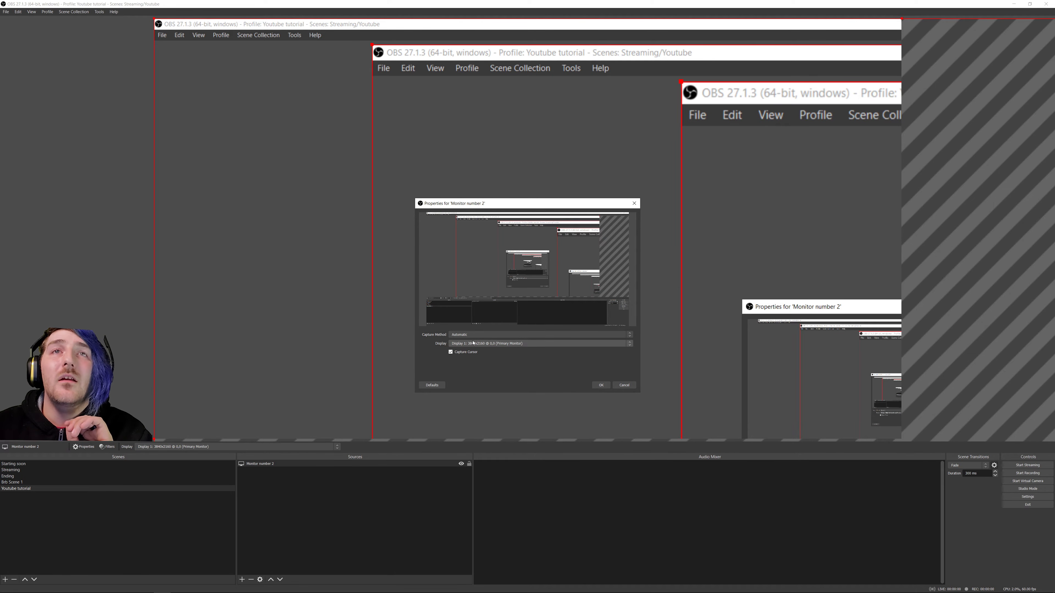
left_click(500, 345)
left_click(498, 353)
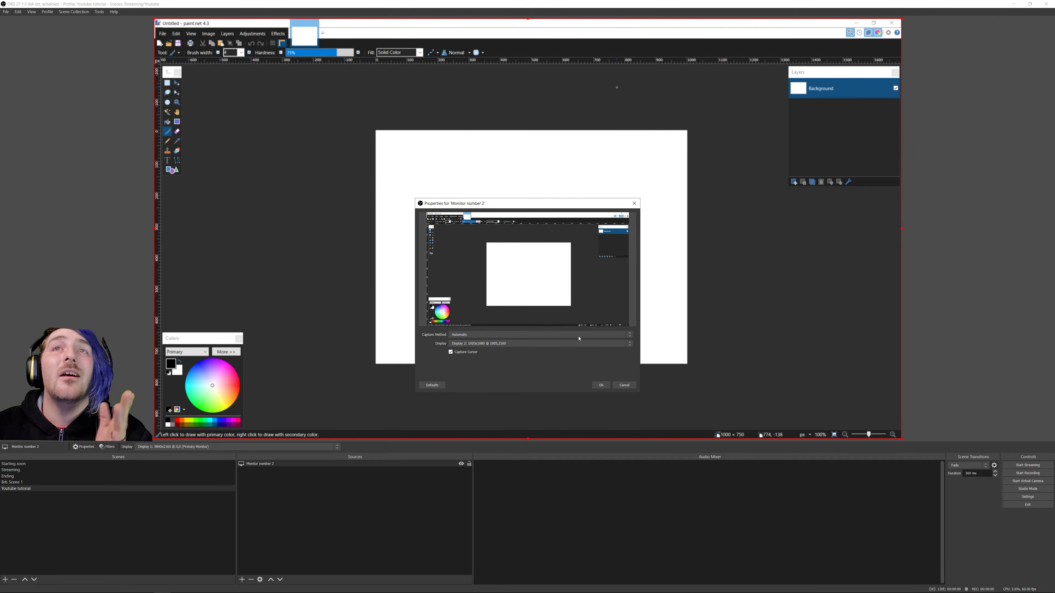
left_click(601, 385)
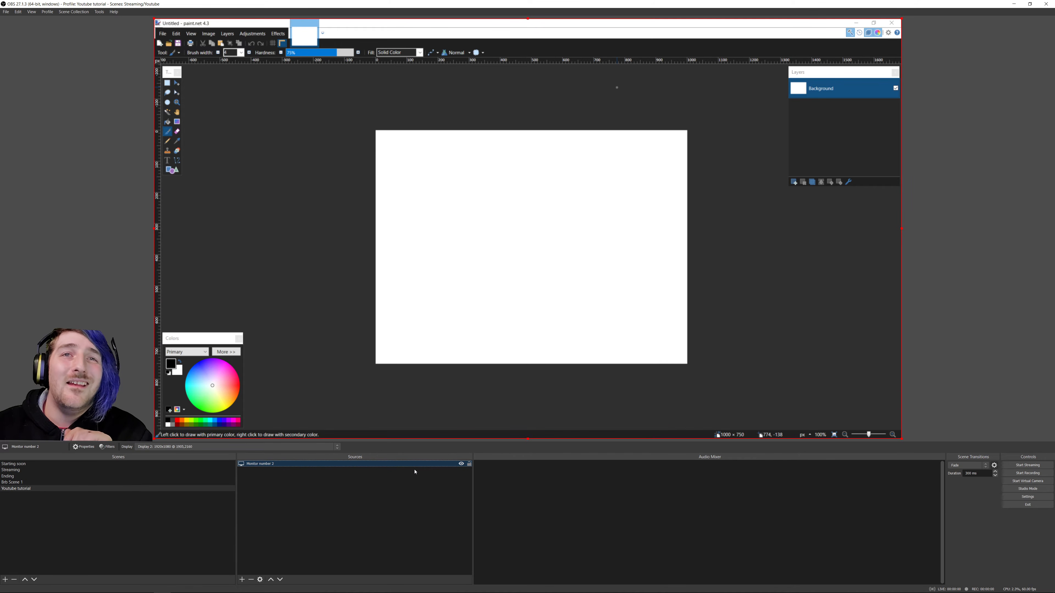
left_click(461, 465)
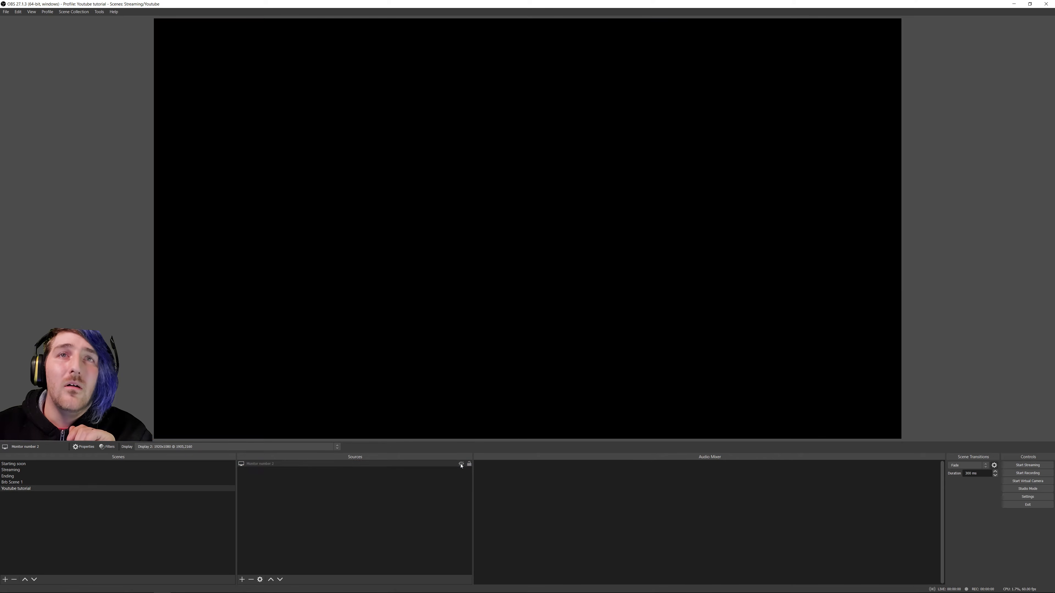
Show the Monitor number 2 source in the scene and shrink it to about half the canvas size, placed near the centre
left_click(461, 465)
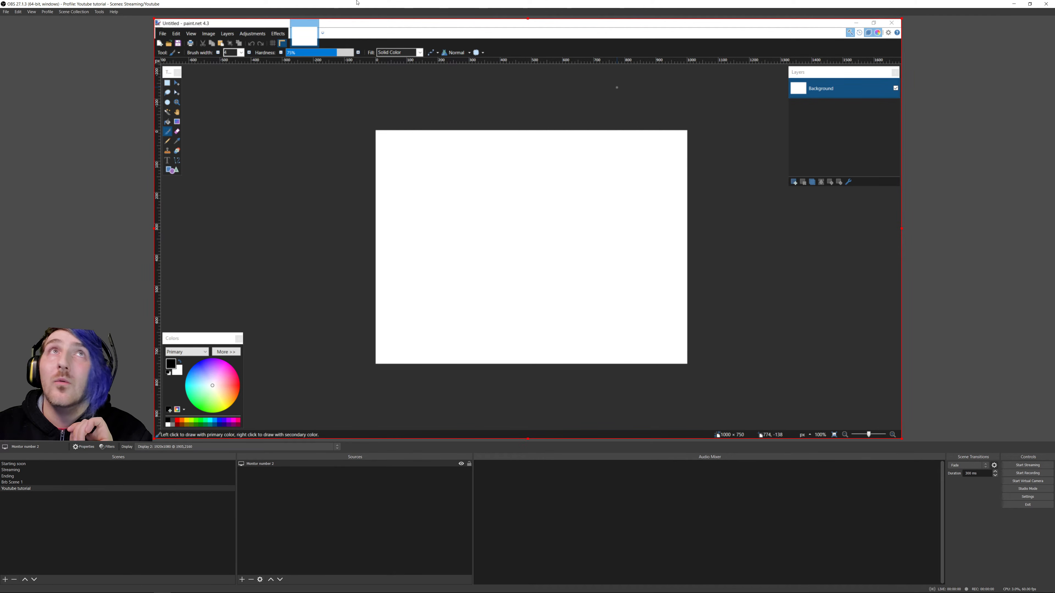
left_click_drag(156, 438, 521, 234)
left_click_drag(886, 154, 704, 238)
left_click(762, 228)
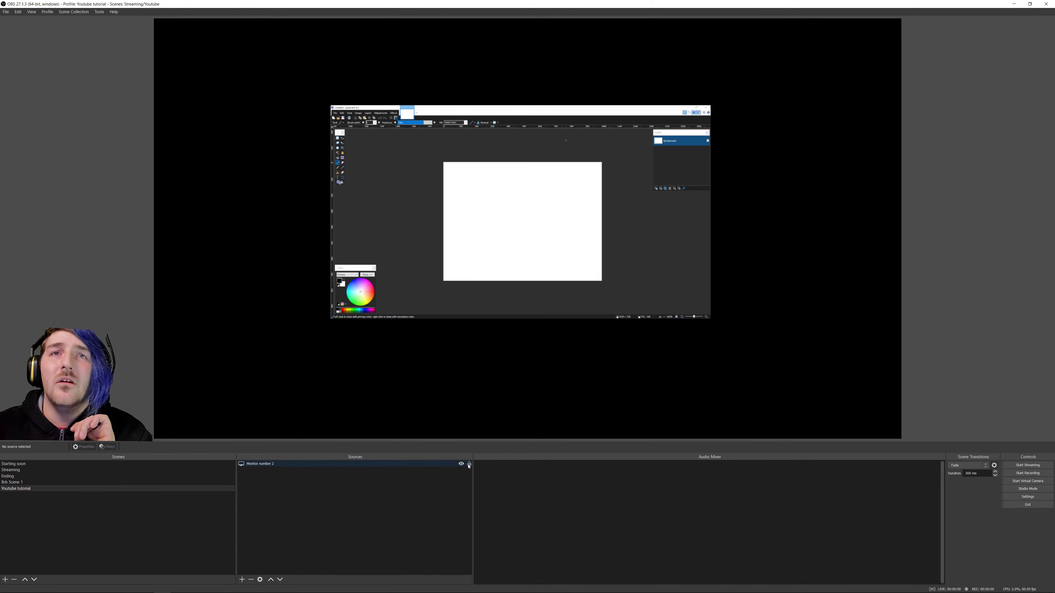
Lock the Monitor number 2 source, try moving it around the canvas, and unlock and reselect it
left_click_drag(469, 150, 637, 231)
left_click_drag(722, 226, 473, 198)
left_click_drag(391, 223, 366, 290)
left_click_drag(493, 237, 565, 166)
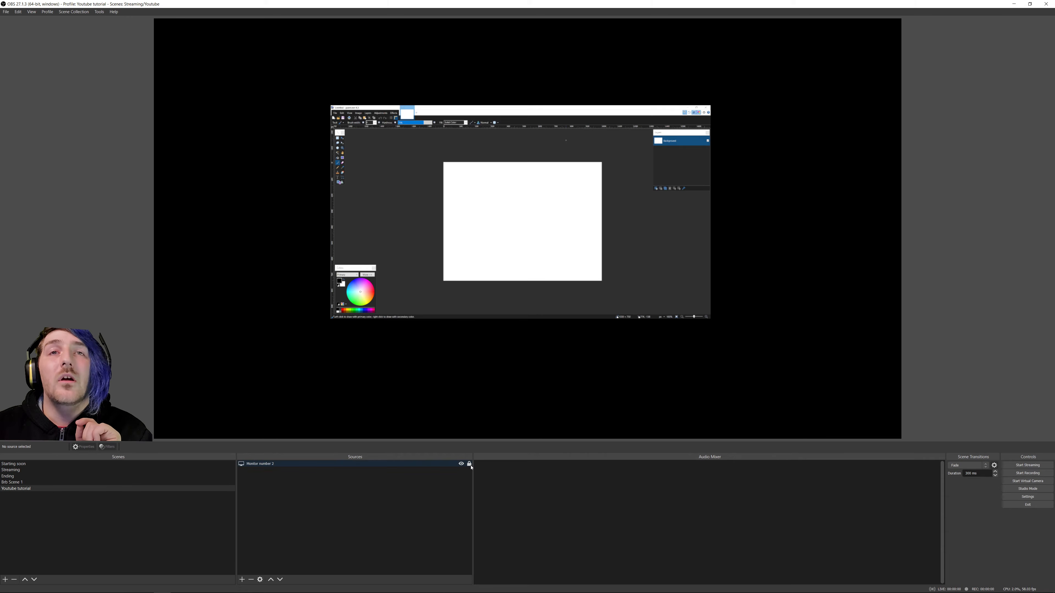
left_click(474, 295)
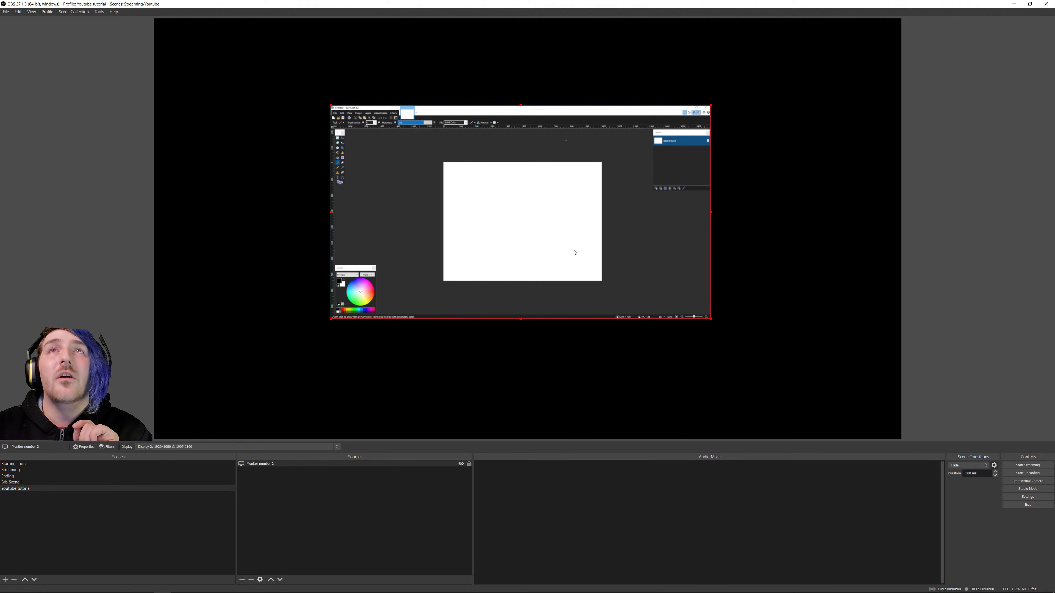
Resize the monitor capture, trying stretched and squashed proportions along its height and width
left_click_drag(519, 323, 490, 301)
left_click_drag(675, 183, 789, 242)
mouse_move(663, 227)
left_mouse_down()
mouse_move(565, 215)
mouse_move(644, 228)
left_mouse_up()
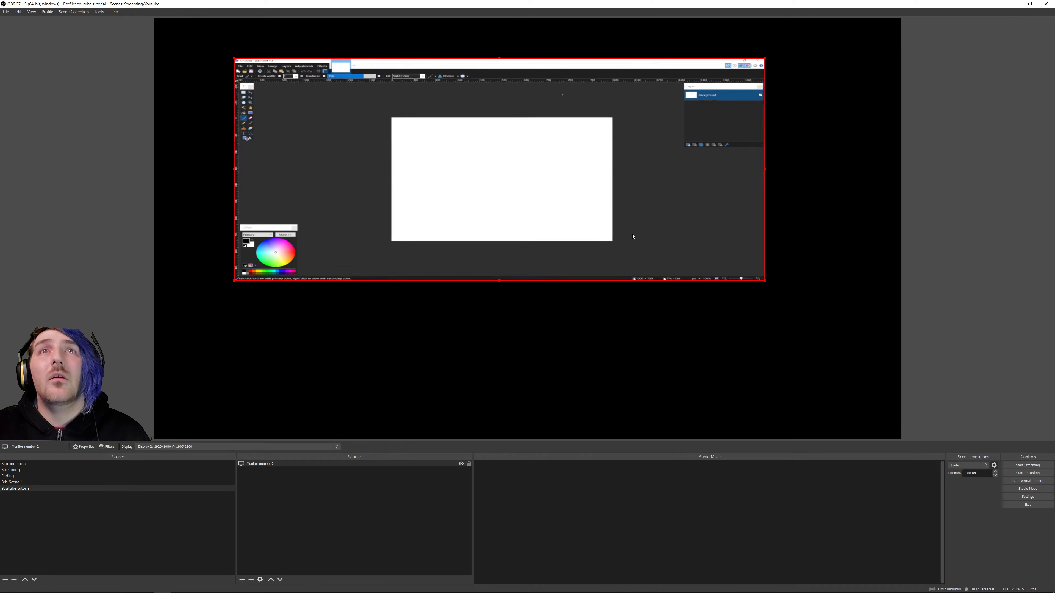
left_click_drag(500, 281, 515, 211)
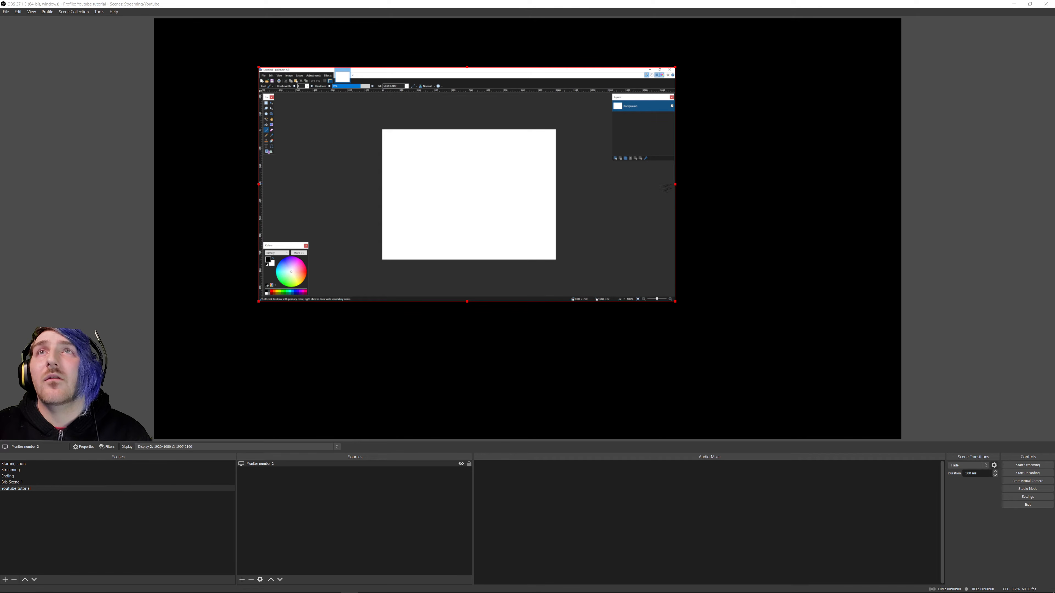
mouse_move(675, 184)
left_mouse_down()
mouse_move(332, 218)
mouse_move(691, 230)
left_mouse_up()
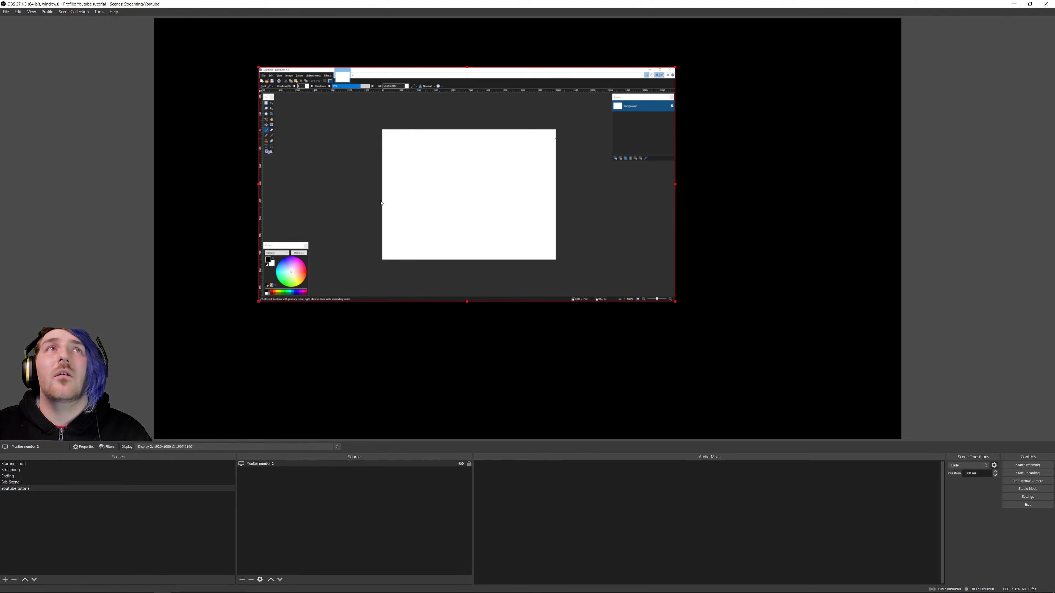
Crop both sides of the monitor capture in to the edges of the white paint.net canvas
left_click_drag(257, 184, 376, 196)
left_click_drag(677, 185, 559, 188)
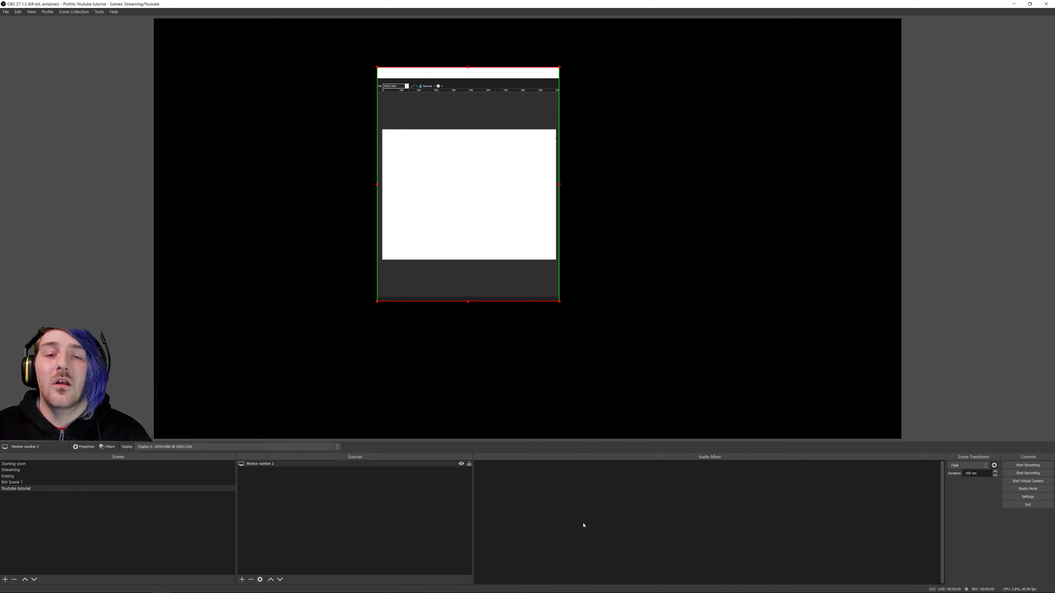
left_click(453, 114)
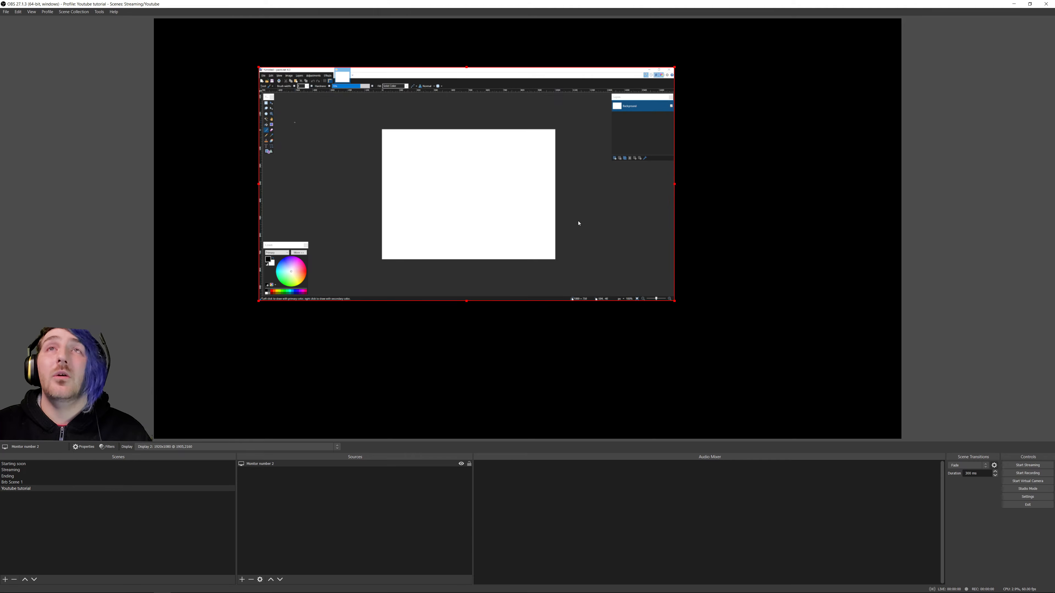
Apply the Fit to screen transform to the Monitor number 2 source and lock the source
right_click(579, 221)
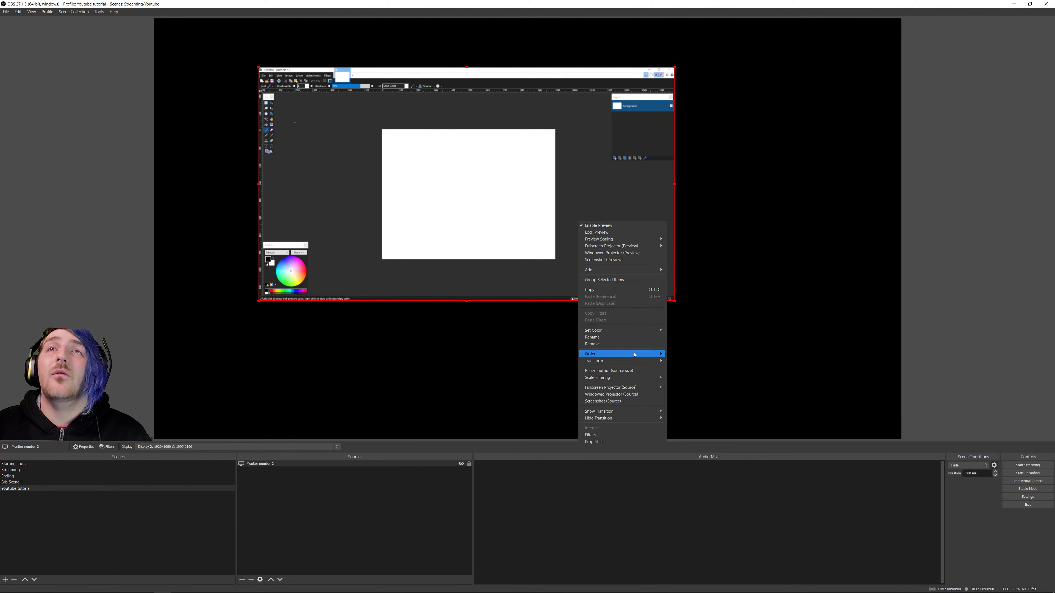
mouse_move(637, 363)
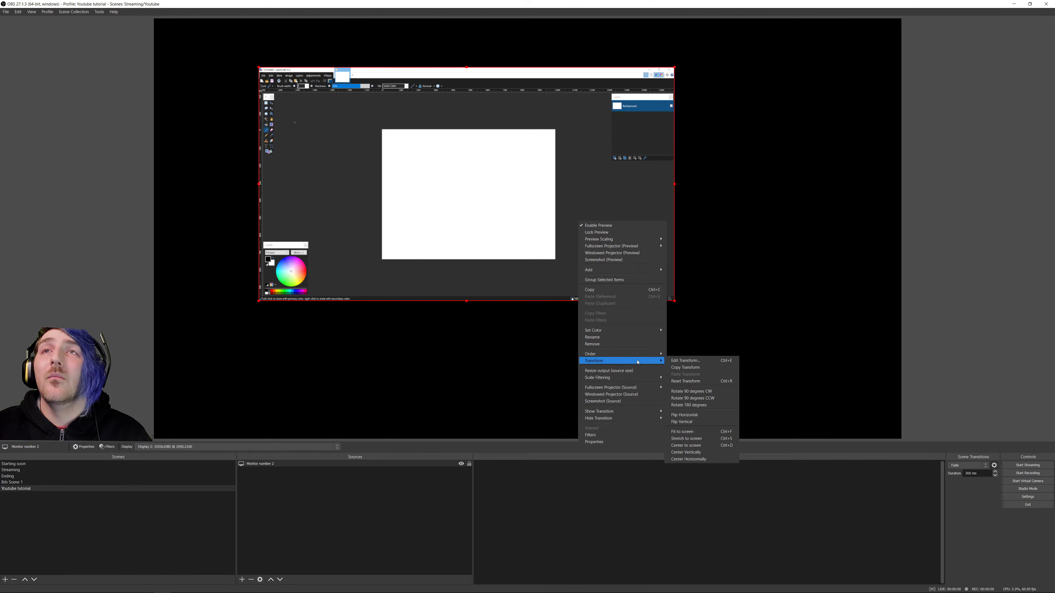
left_click(691, 391)
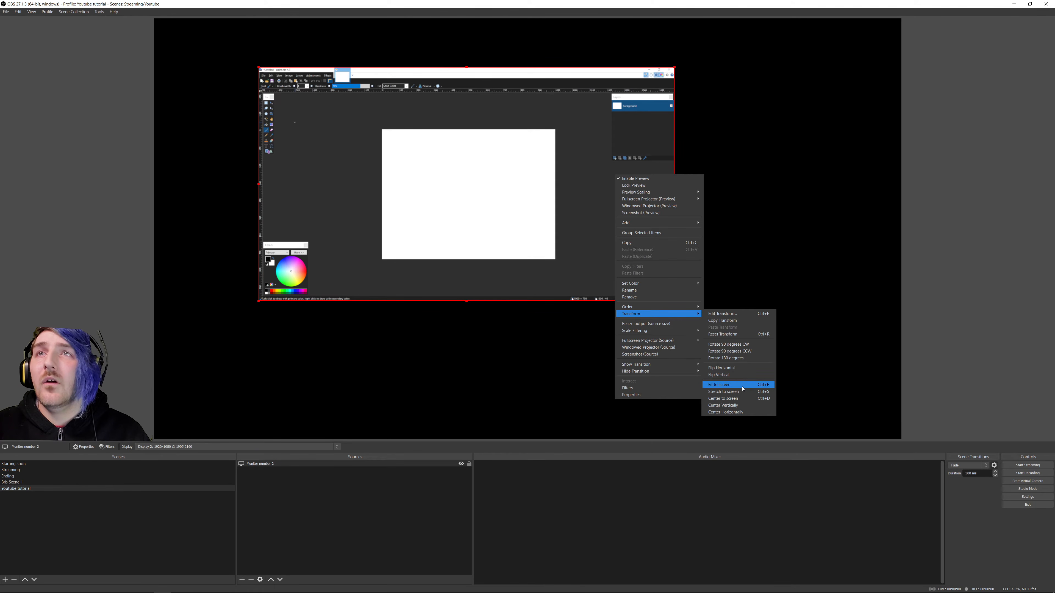
left_click(742, 386)
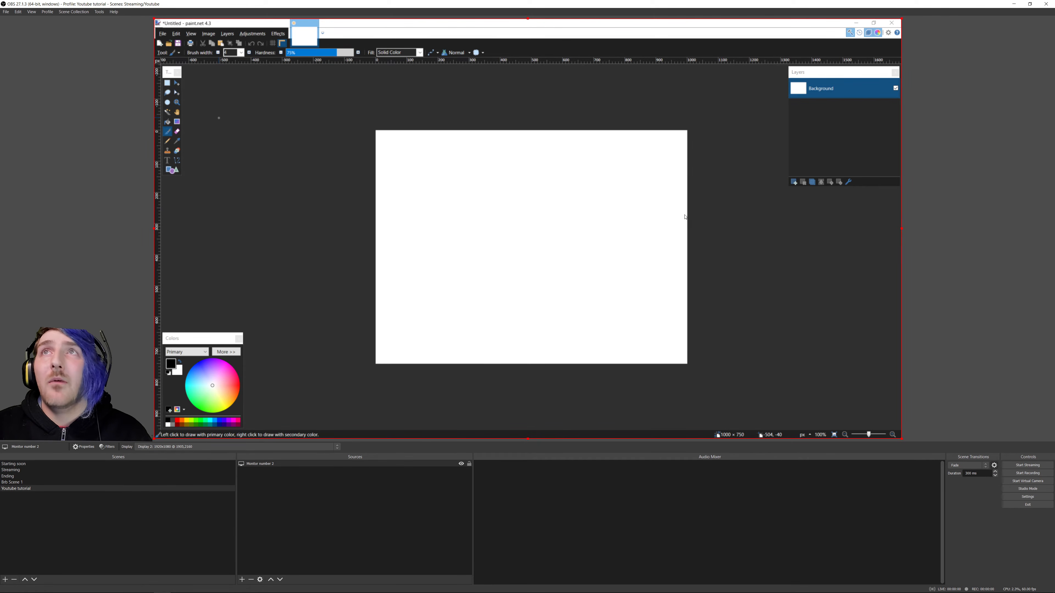
left_click(470, 465)
left_click(460, 477)
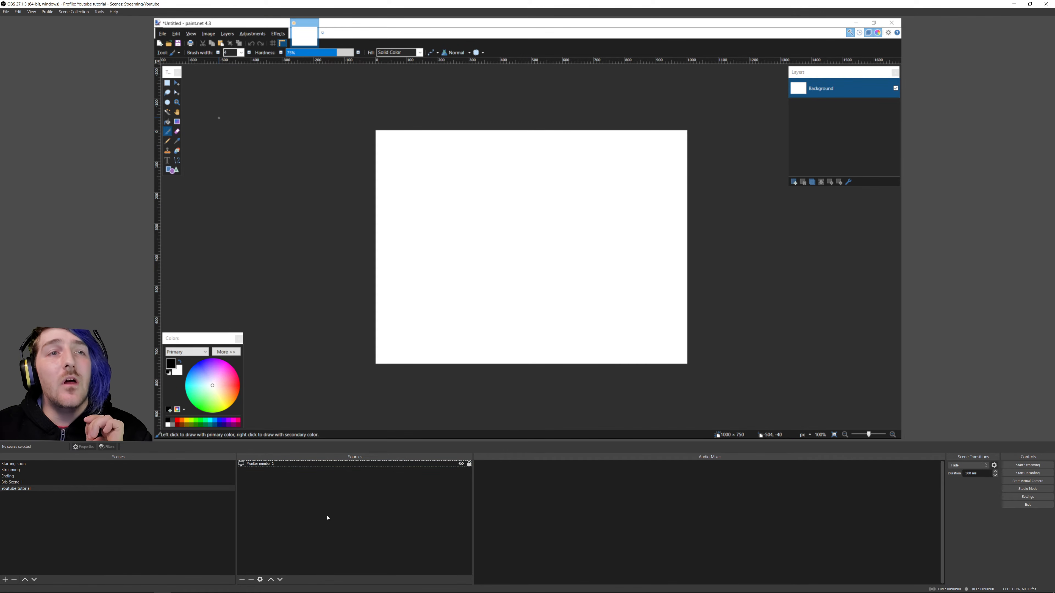
Add a new visible Image source named "Netndork Face" that uses the "My face" picture from the OBS Tutorial folder
left_click(242, 579)
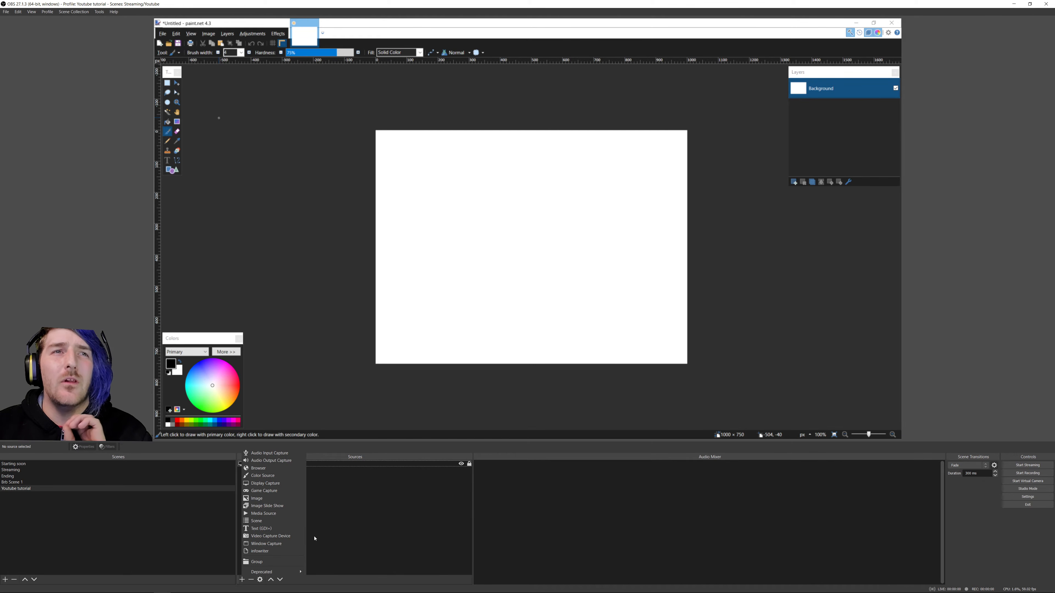
left_click(290, 499)
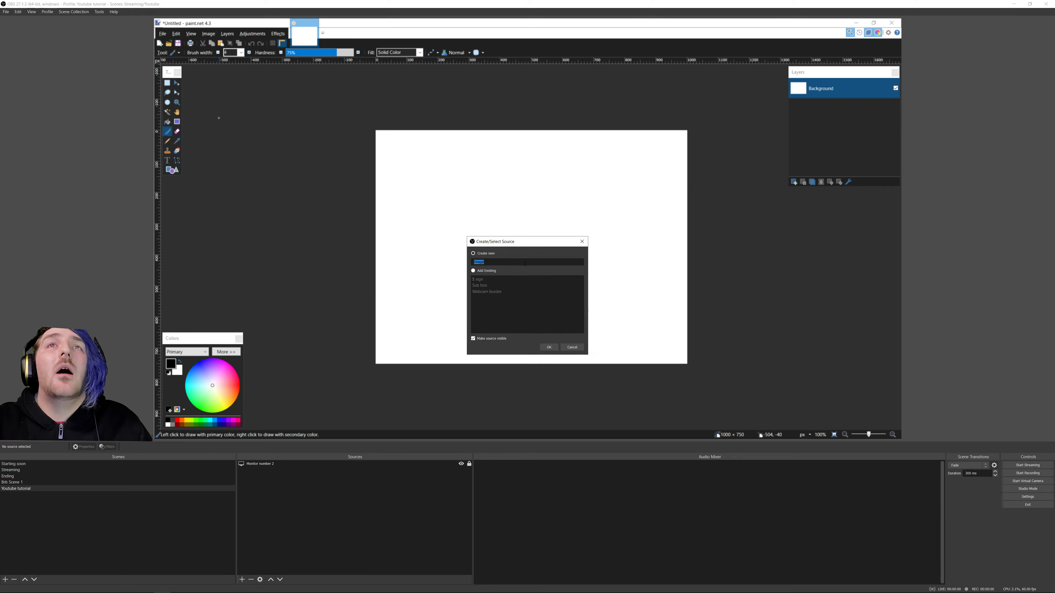
type("Nitndork Face")
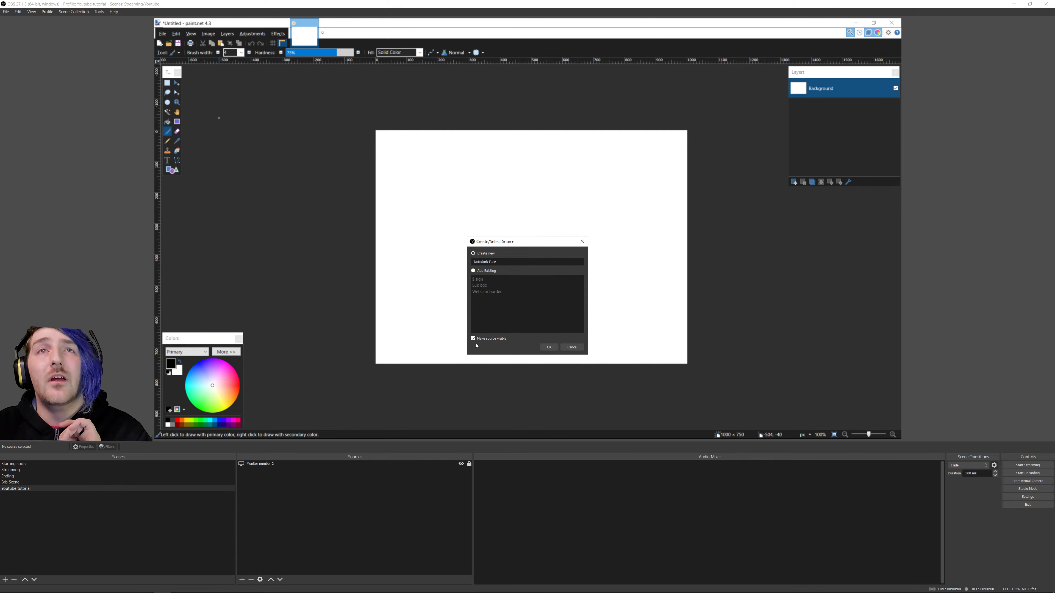
left_click(549, 347)
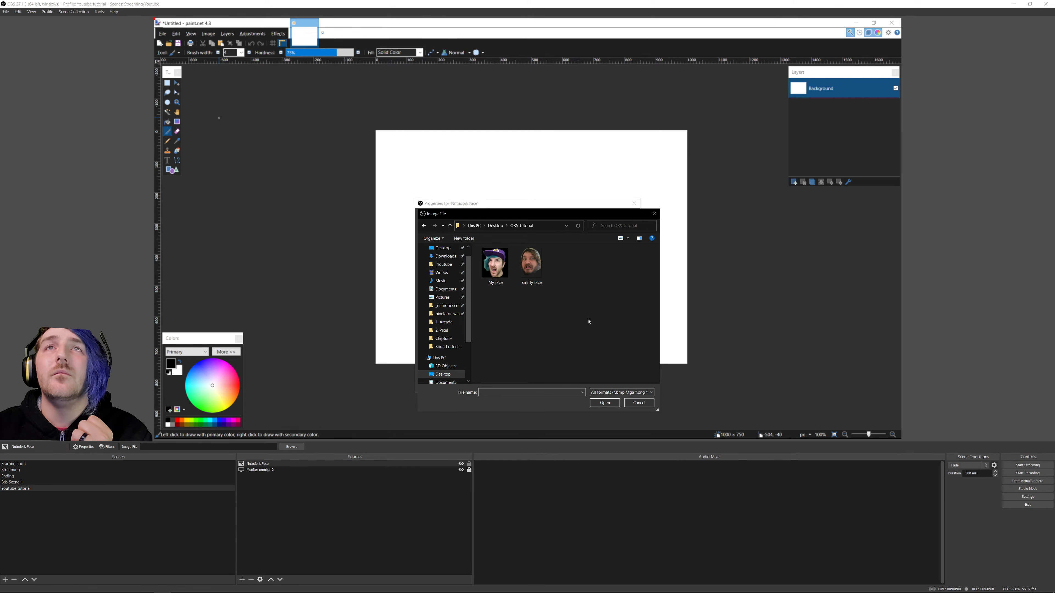
left_click(499, 268)
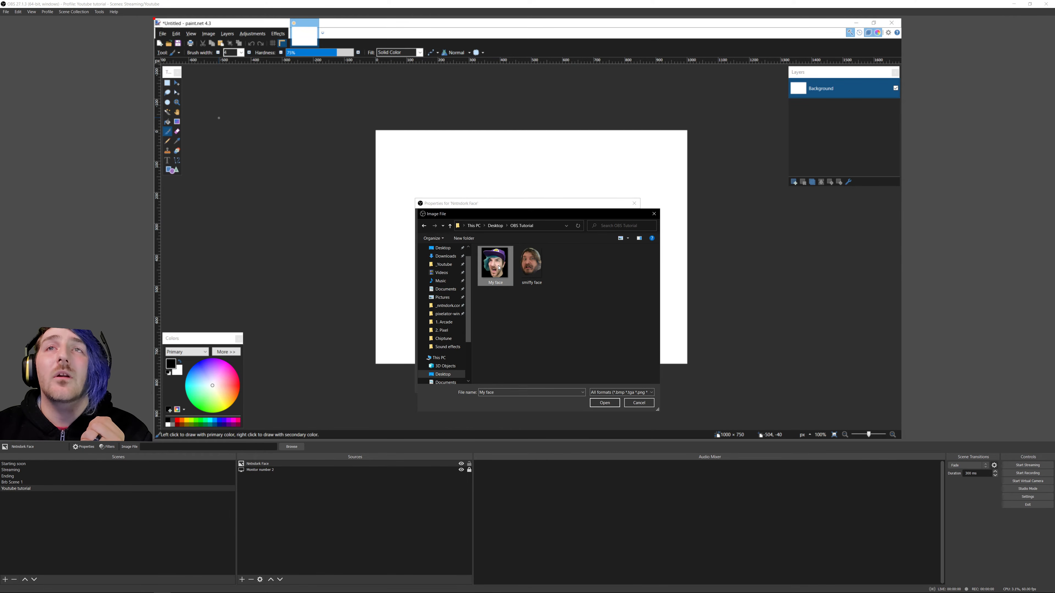
left_click(606, 408)
left_click(605, 386)
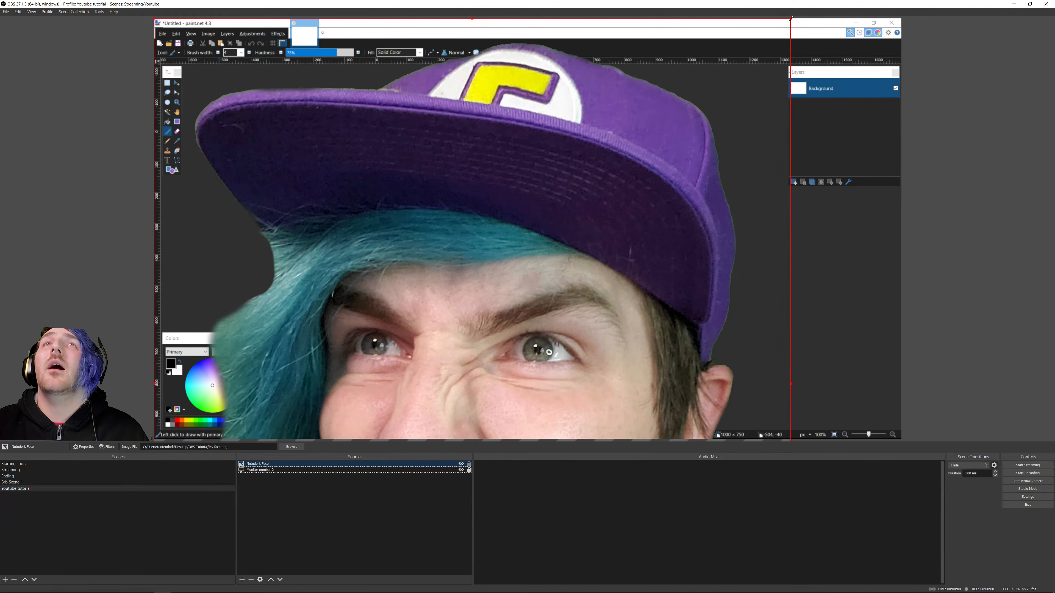
Shrink the Netndork Face image and place it in the middle of the white paint.net canvas
left_click_drag(791, 18, 439, 323)
left_click_drag(417, 381, 303, 181)
left_click(452, 145)
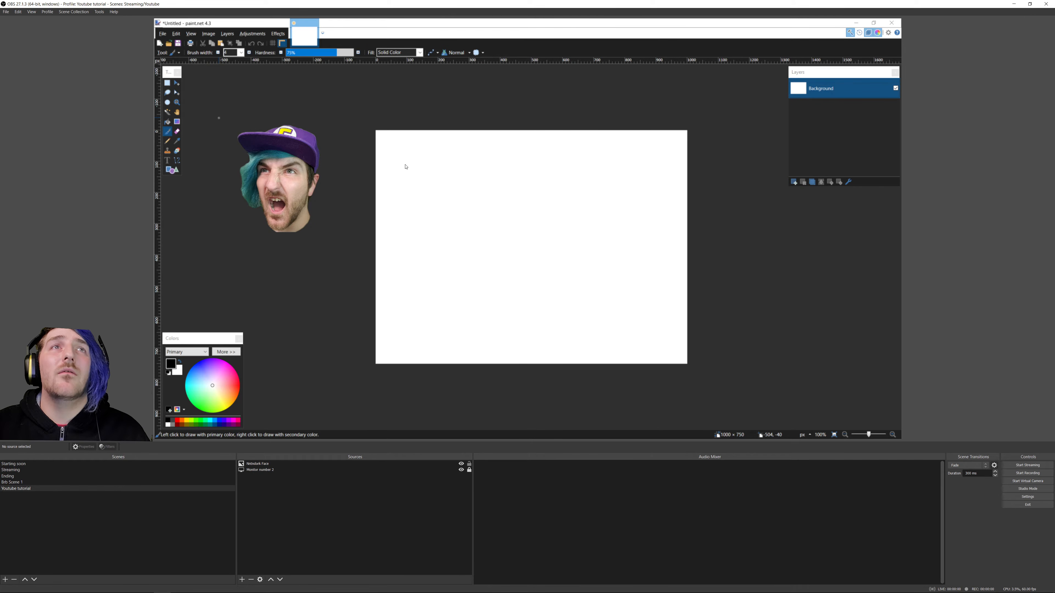
left_click_drag(293, 178, 663, 161)
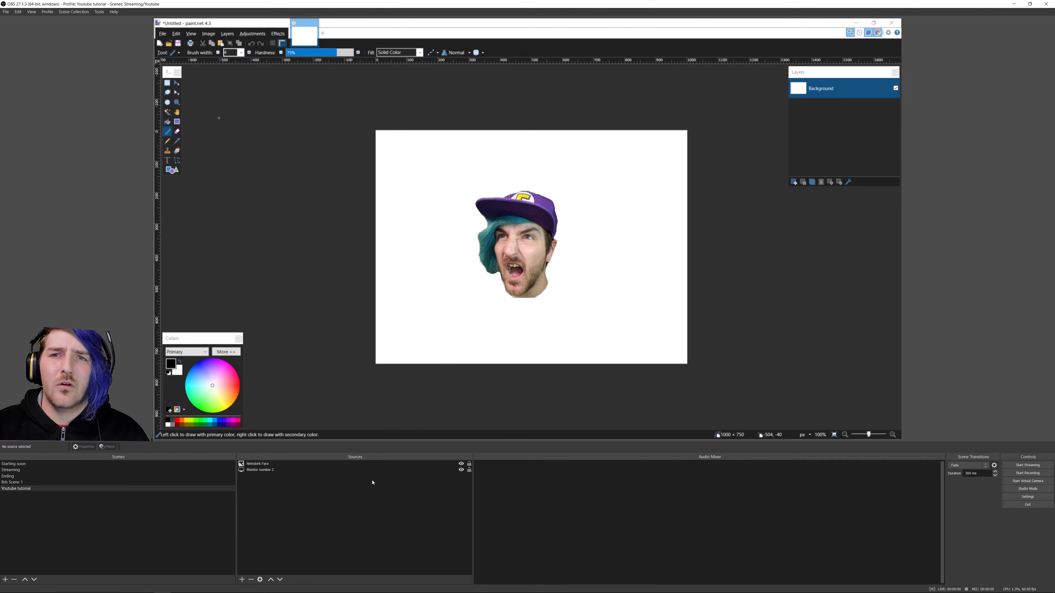
Try the reversed source order with Monitor number 2 stacked above Netndork Face so the capture covers the image
left_click(267, 472)
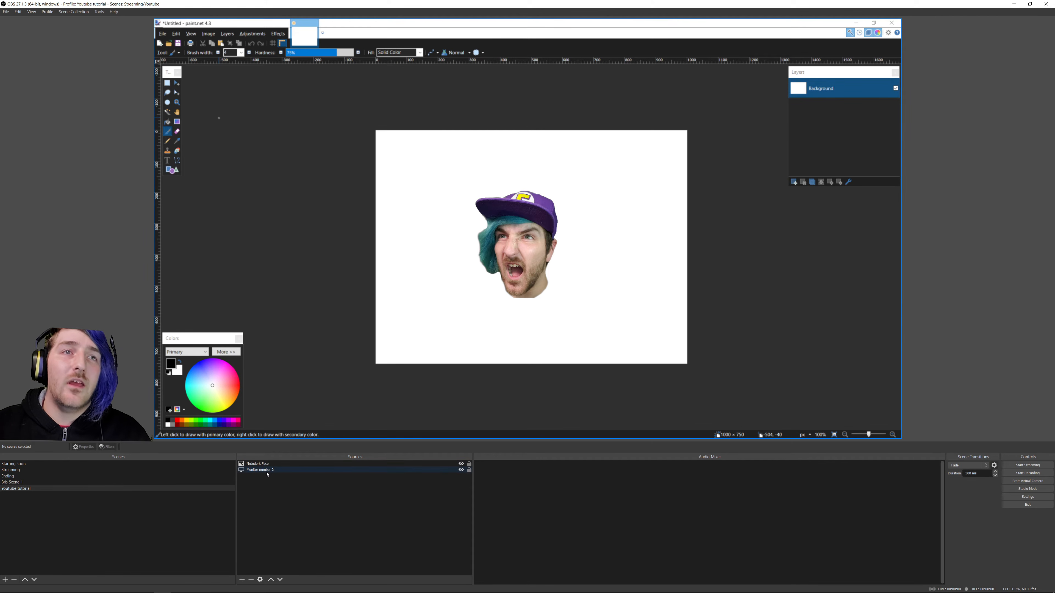
left_click(268, 473)
left_click_drag(267, 471, 272, 464)
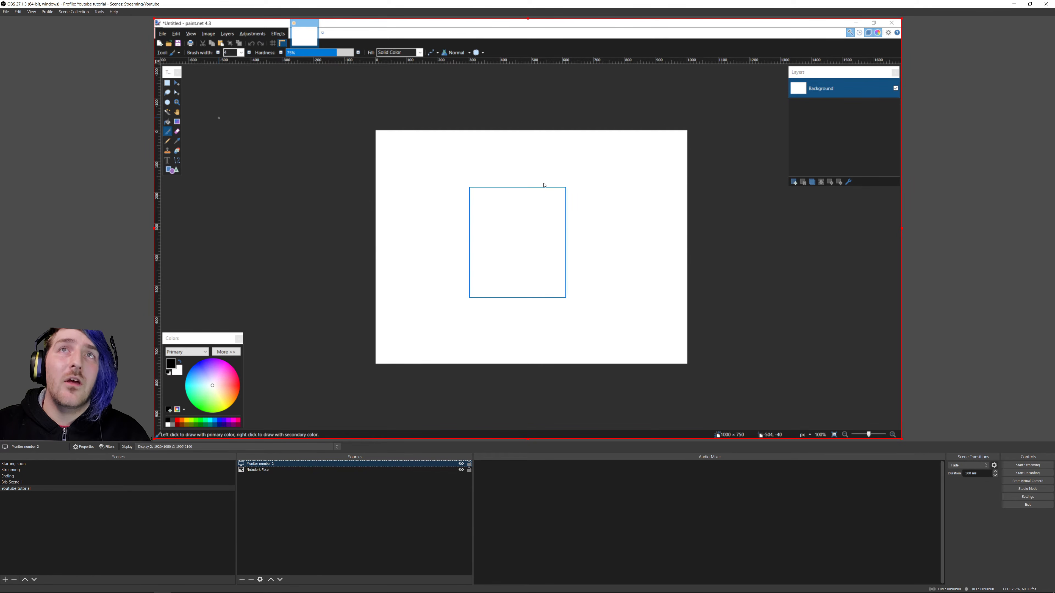
left_click_drag(520, 232, 537, 495)
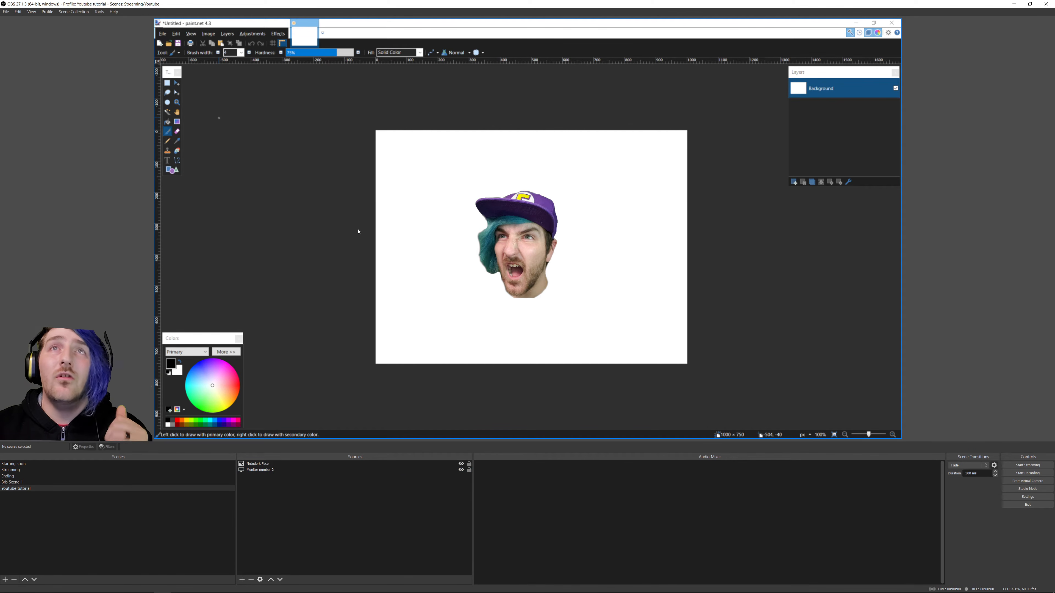
left_click(257, 471)
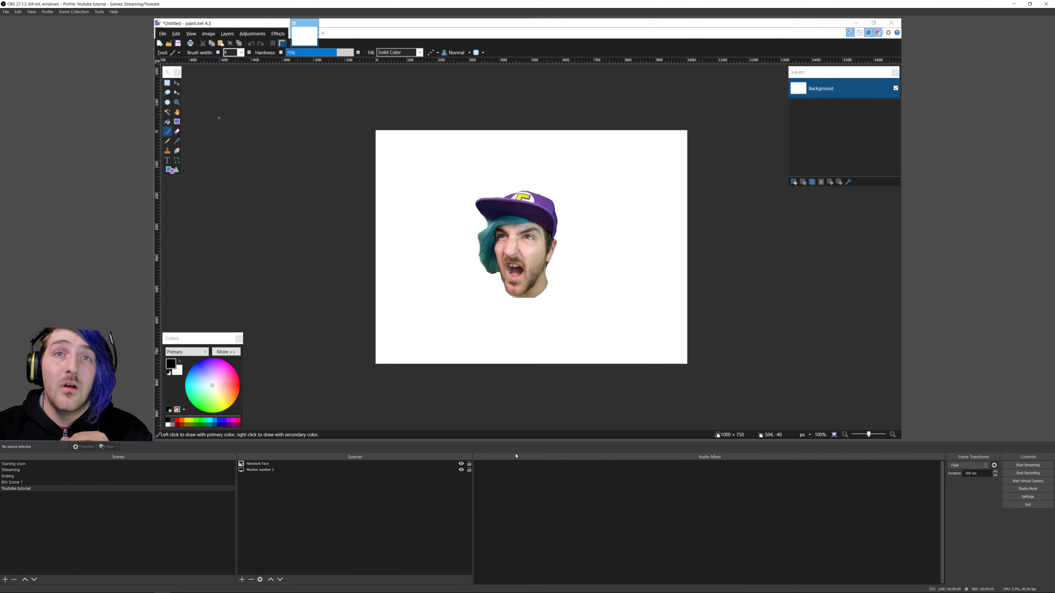
left_click(423, 471)
left_click_drag(373, 464, 370, 483)
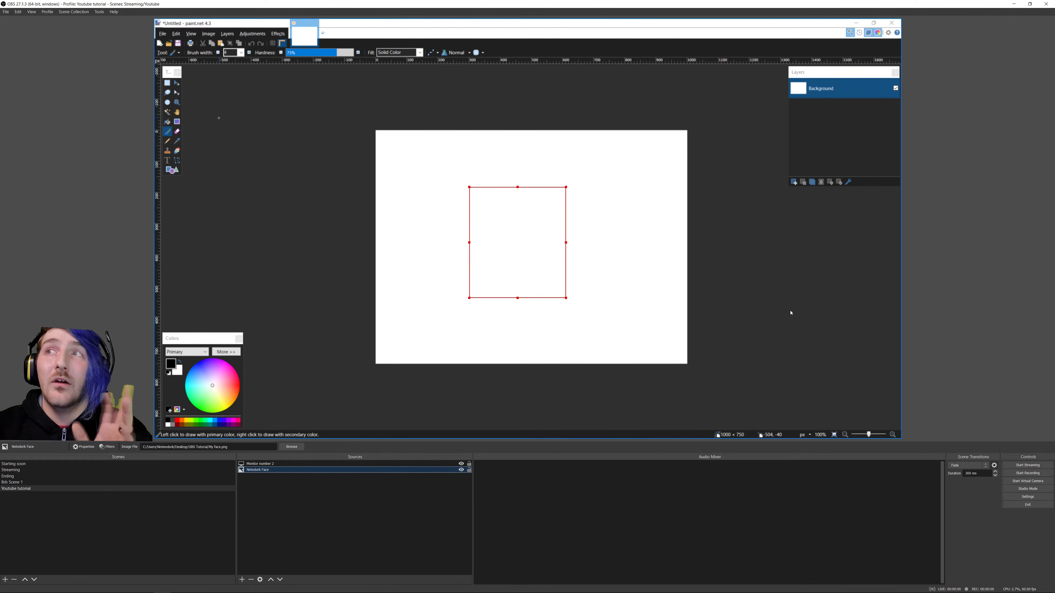
Shift the Netndork Face image to the left half of the white canvas and lock its source
left_click_drag(504, 242, 466, 246)
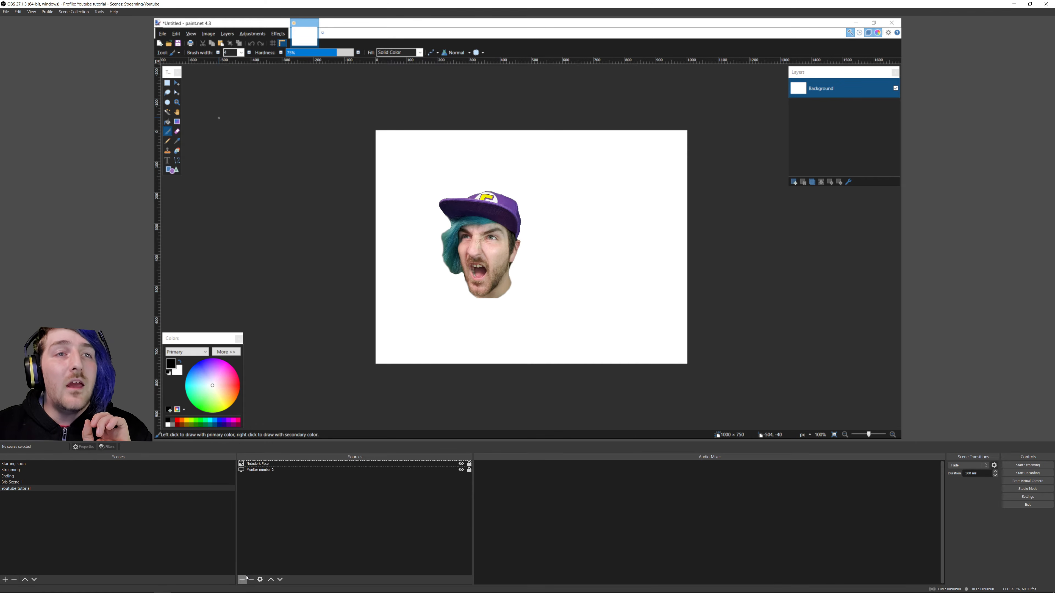
Add a new visible Image source named "Missersmiffy face" that uses the "smiffy face" picture
left_click(244, 580)
left_click(280, 500)
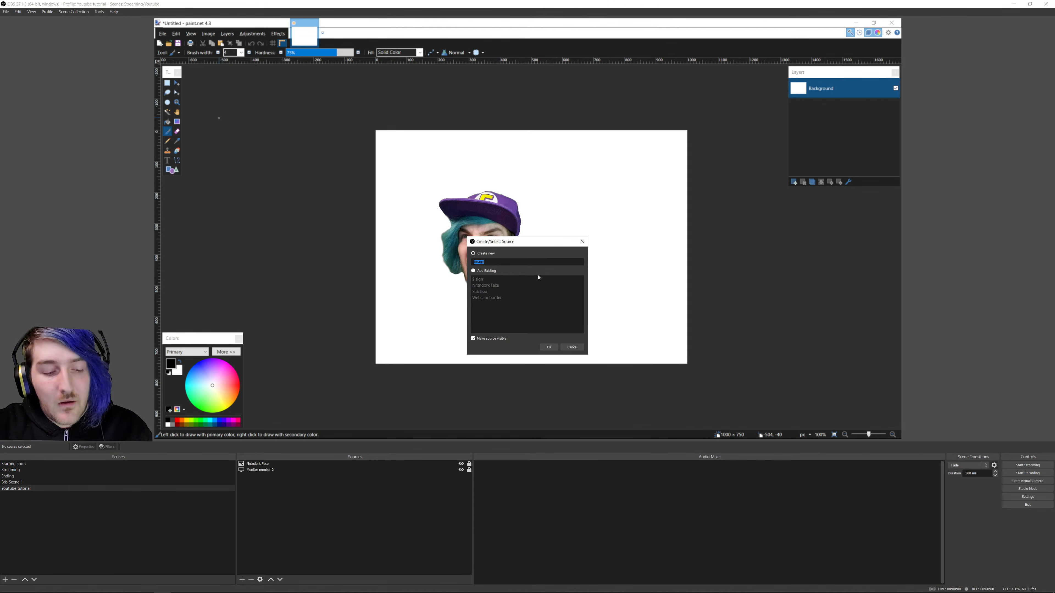
type("Missersmiffy fac")
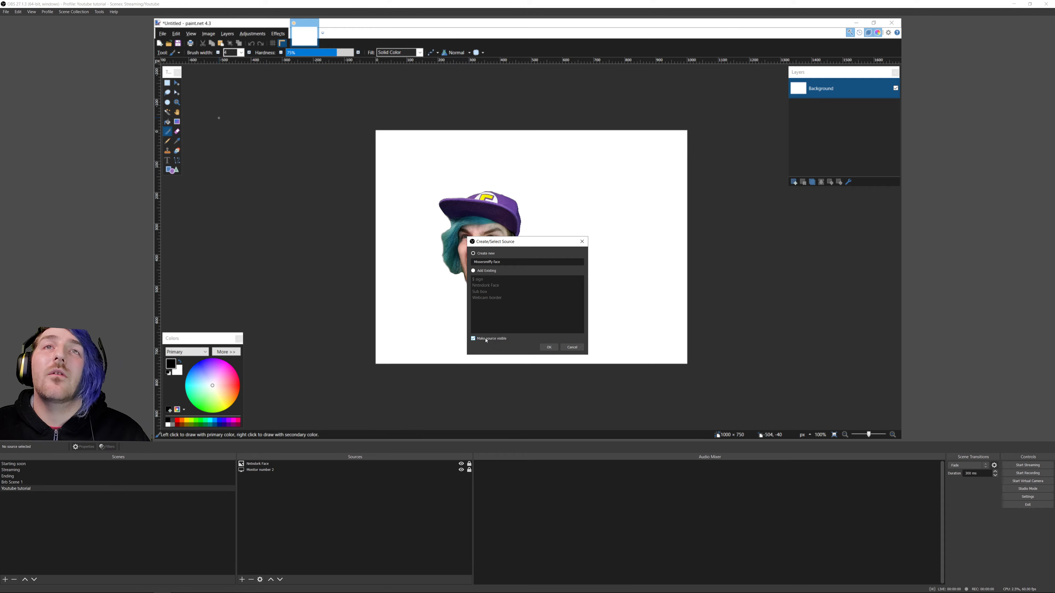
left_click(549, 347)
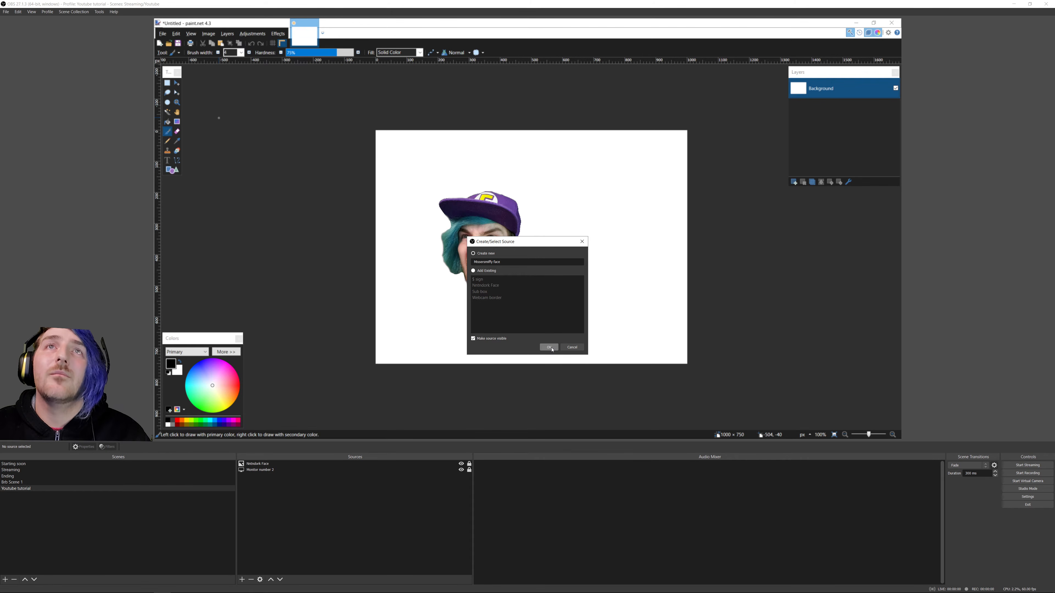
left_click(621, 336)
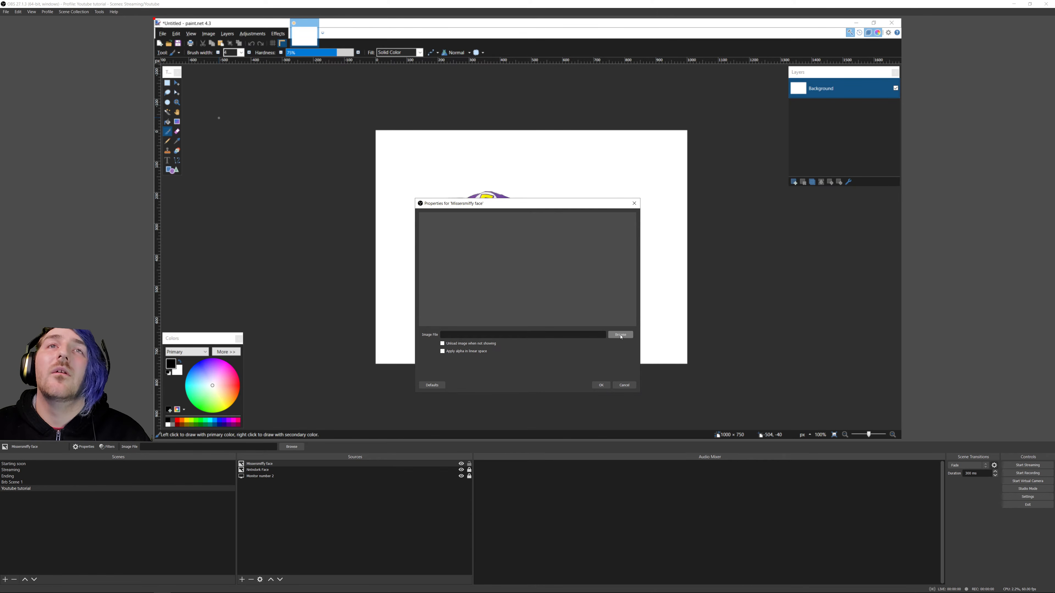
left_click(531, 263)
left_click(605, 403)
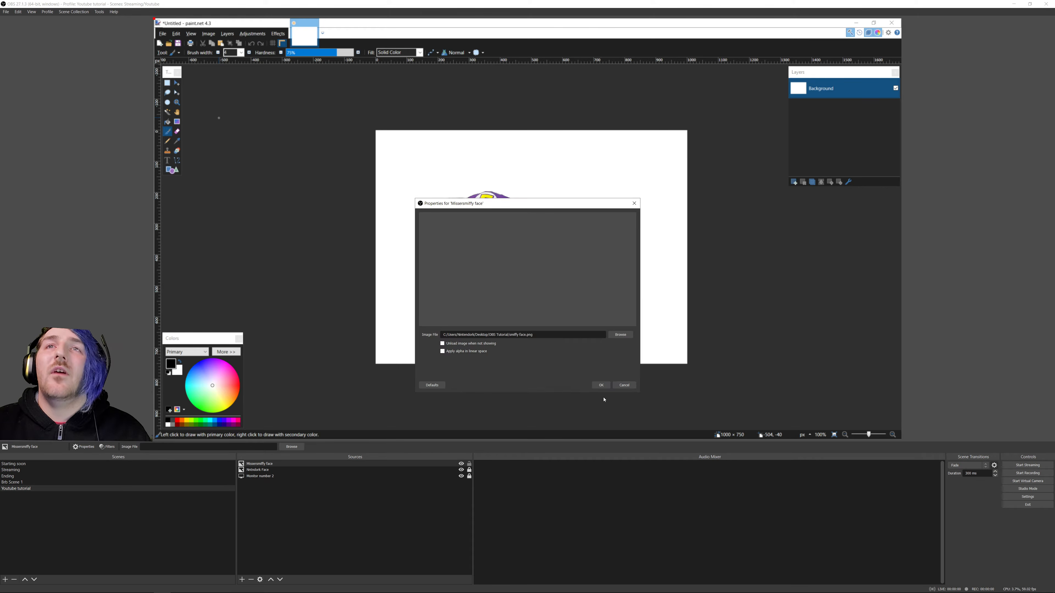
left_click(601, 385)
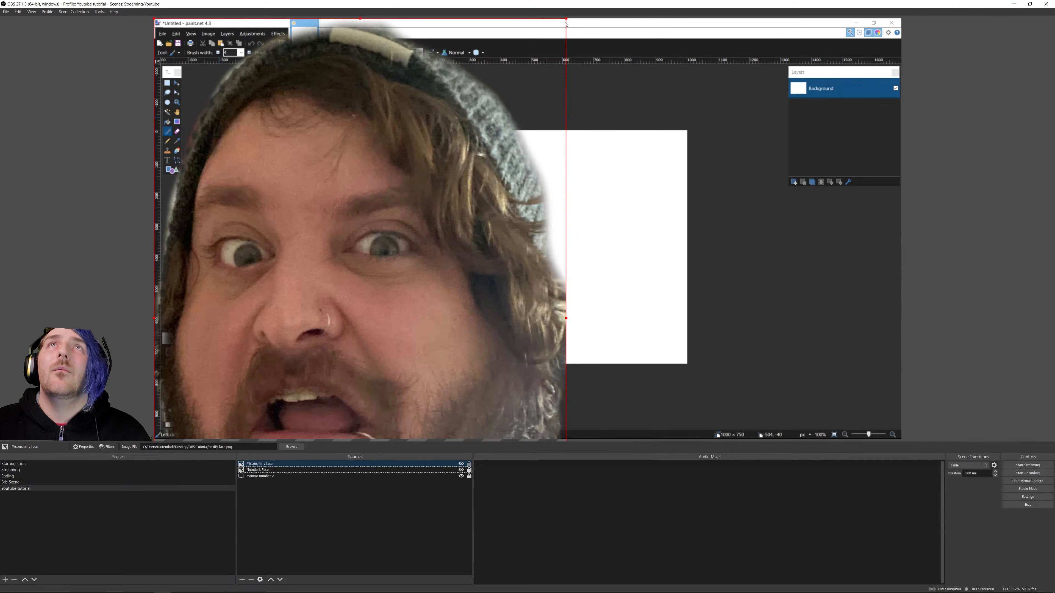
Shrink the second face image and place it on the white canvas, just right of the Netndork Face image
left_click_drag(566, 24, 630, 226)
left_click_drag(583, 288, 586, 245)
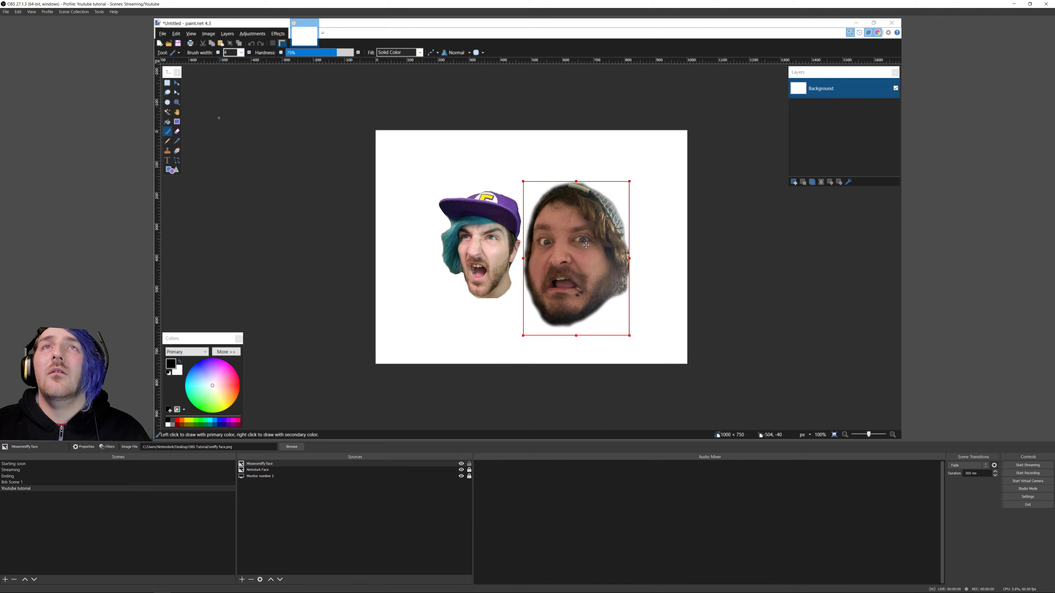
Shrink the Missersmiffy face image slightly and move it so it overlaps the Netndork Face image
left_click_drag(633, 184, 631, 185)
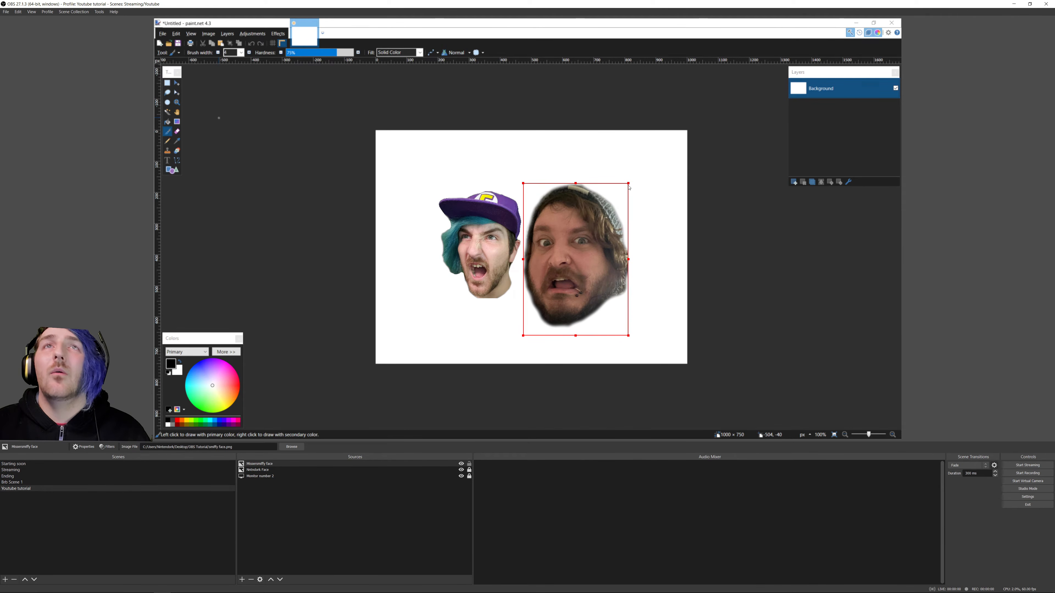
left_click_drag(578, 278, 524, 272)
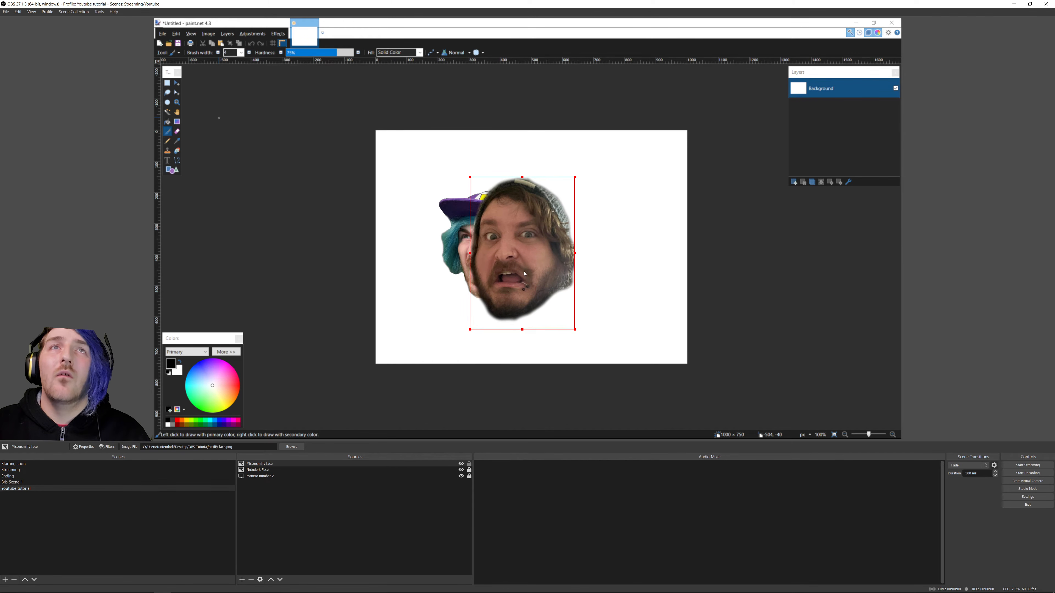
left_click(337, 268)
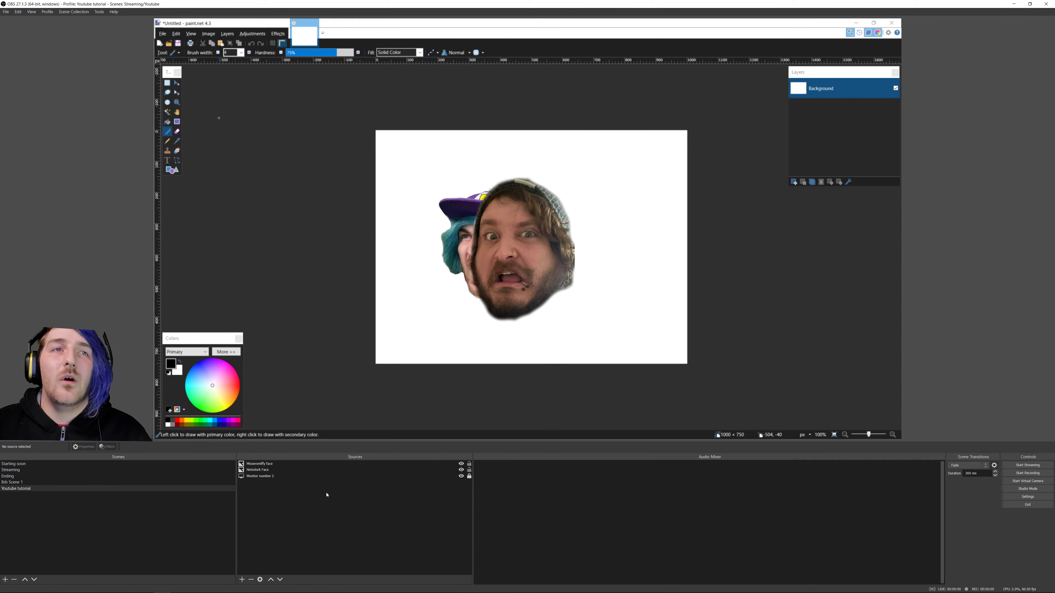
Try stacking Netndork Face above Missersmiffy face in the source order, and return Missersmiffy face to the top
left_click(281, 472)
left_click_drag(279, 470, 280, 464)
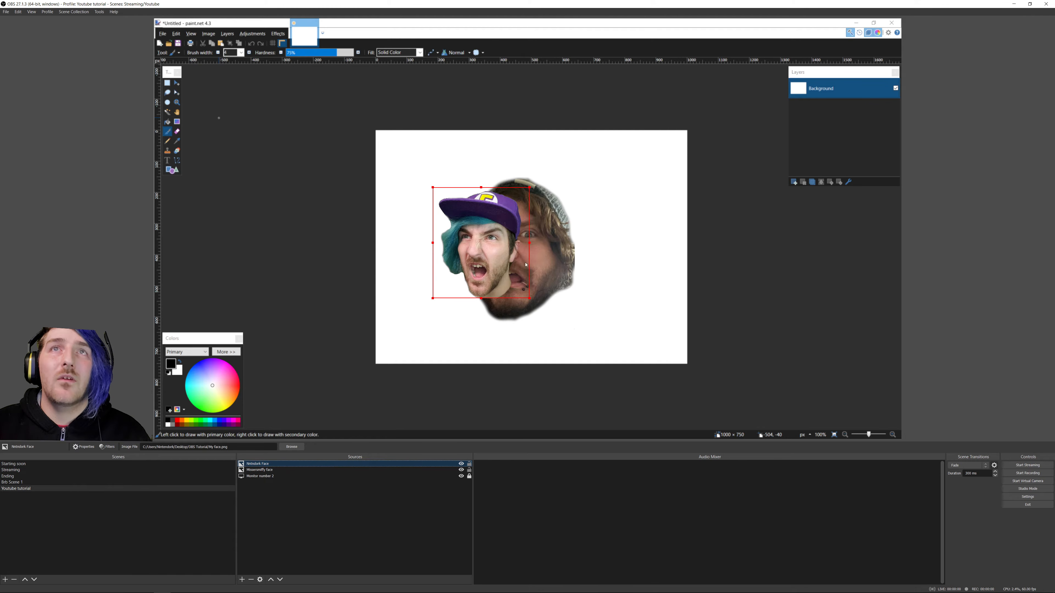
left_click(631, 239)
left_click_drag(310, 469, 324, 463)
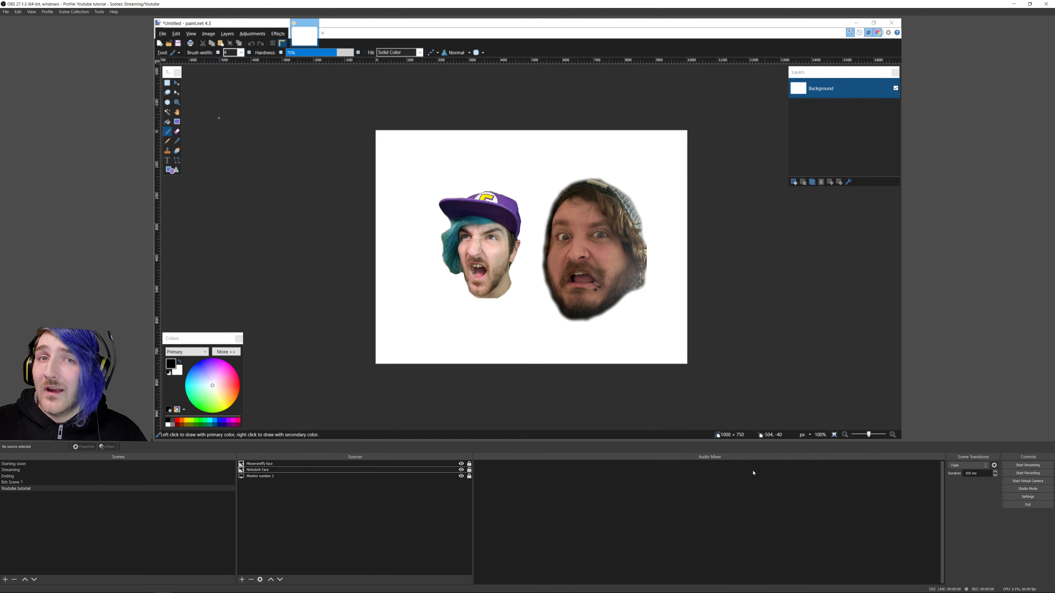
Add a new visible Audio Output Capture source named "Headphones" that uses the Realtek High Definition Audio headphones device
left_click(242, 581)
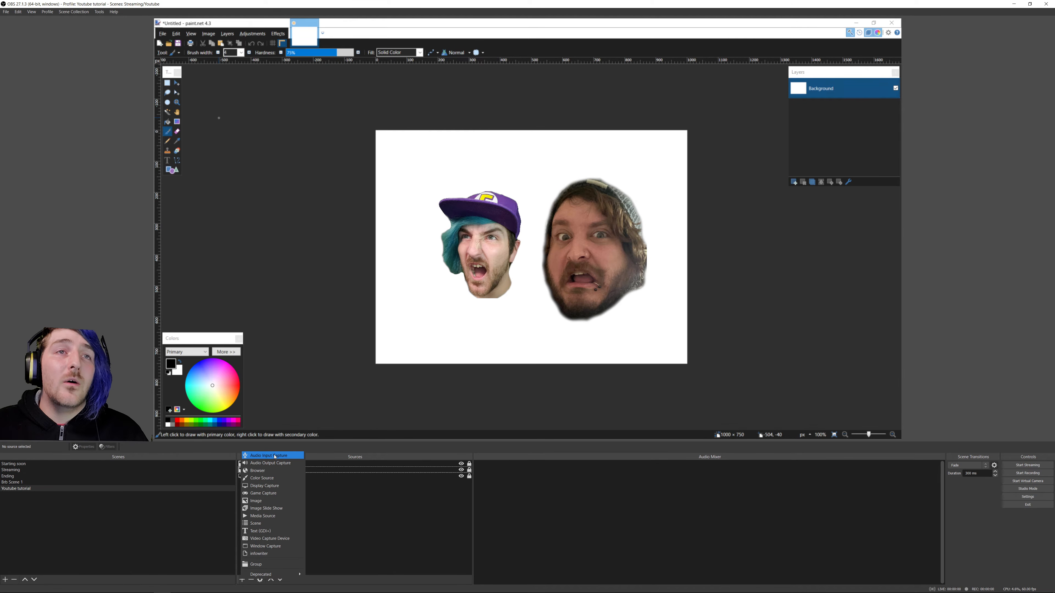
left_click(284, 464)
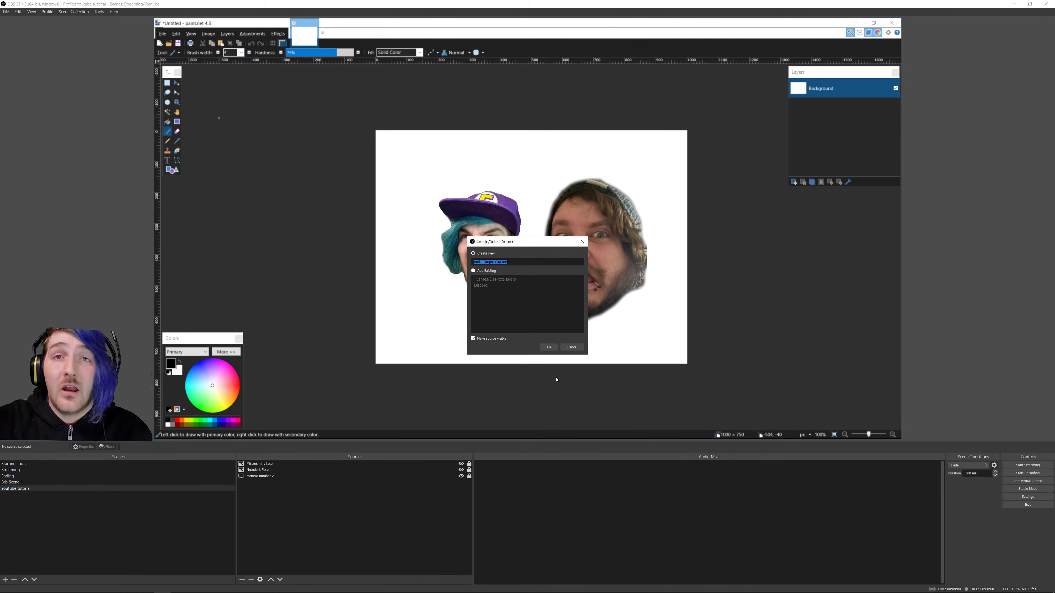
type("Headphones")
key("Return")
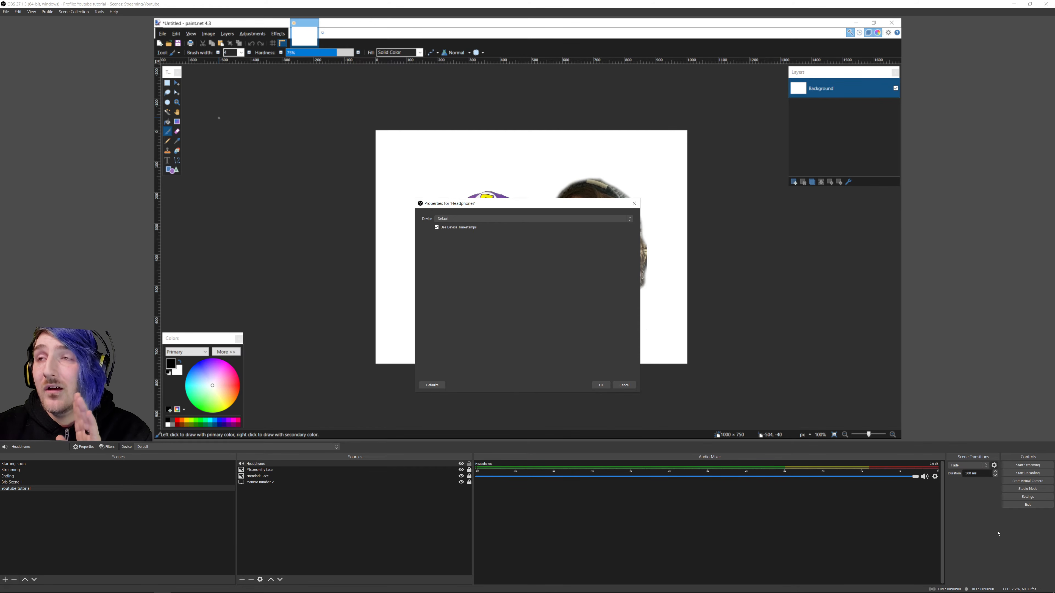
mouse_move(1028, 592)
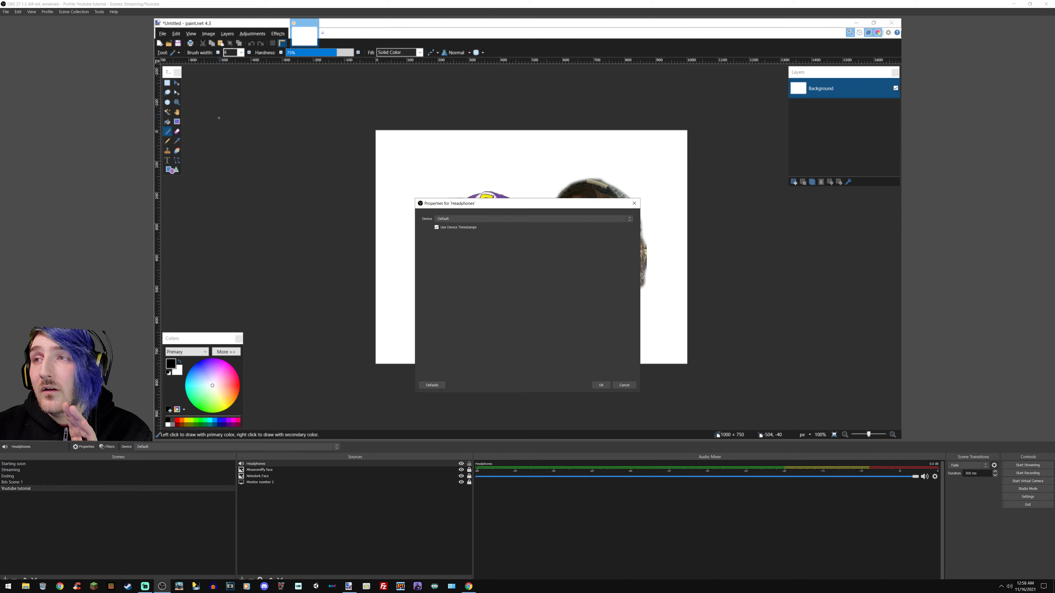
left_click(1010, 587)
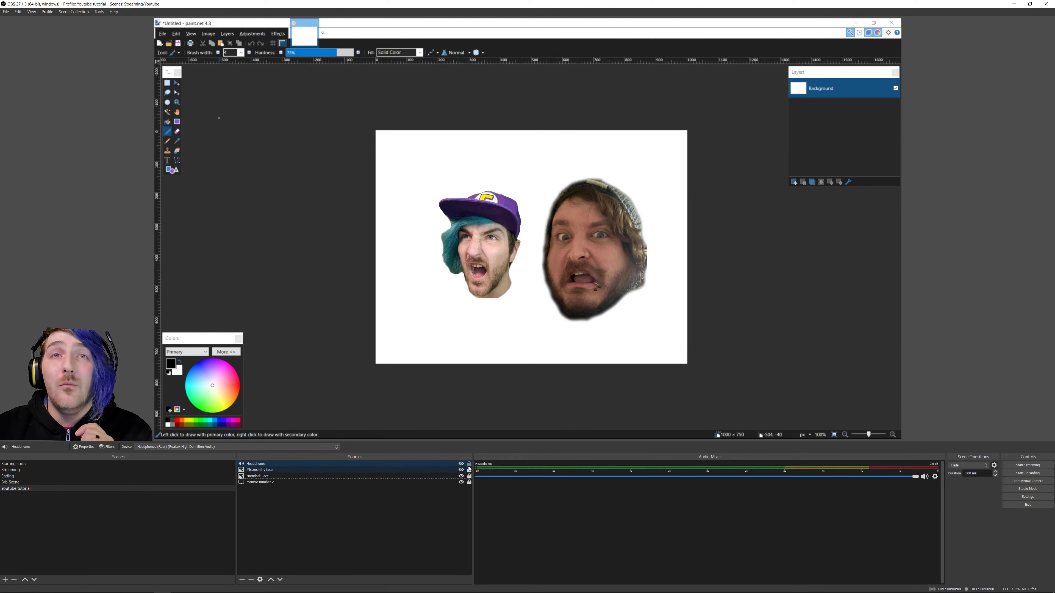
Place the Headphones source below Netndork Face and toggle the visibility of both face images and Monitor number 2 off and on
left_click_drag(440, 464, 432, 479)
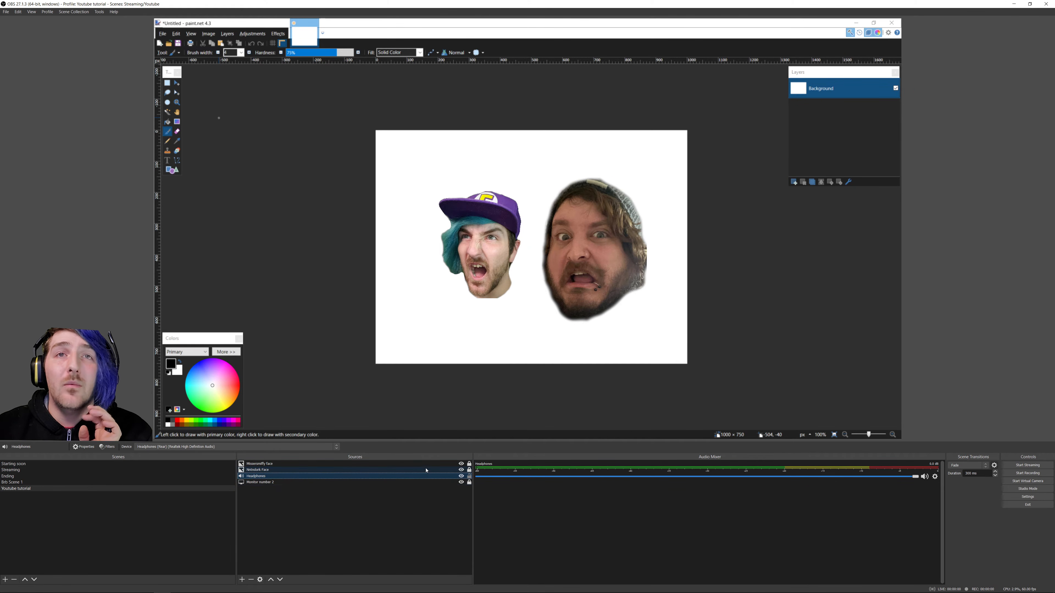
left_click(461, 465)
left_click(461, 464)
left_click(461, 470)
left_click(462, 471)
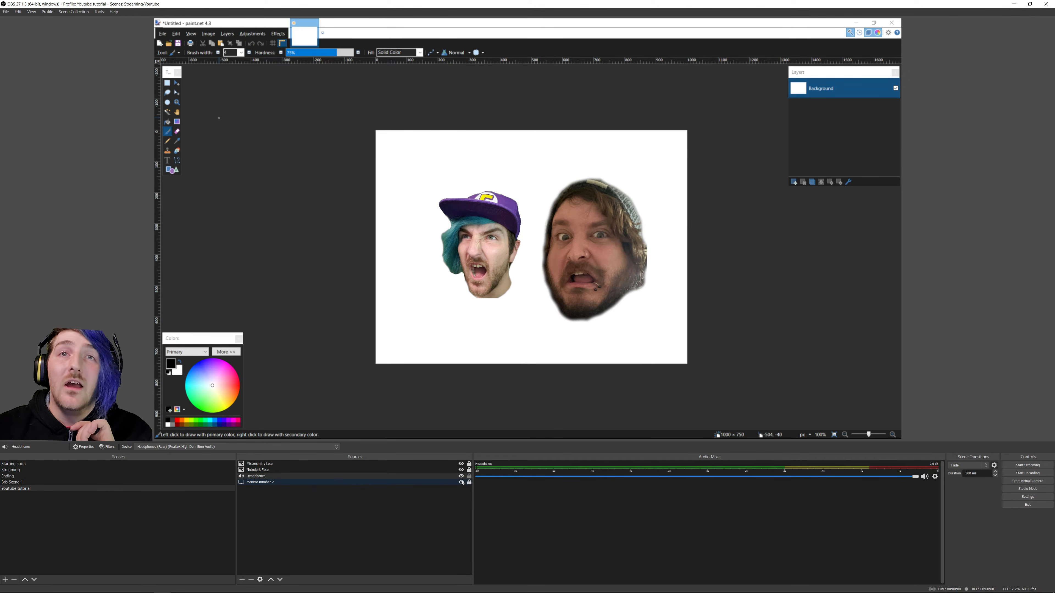
left_click(461, 482)
left_click(461, 483)
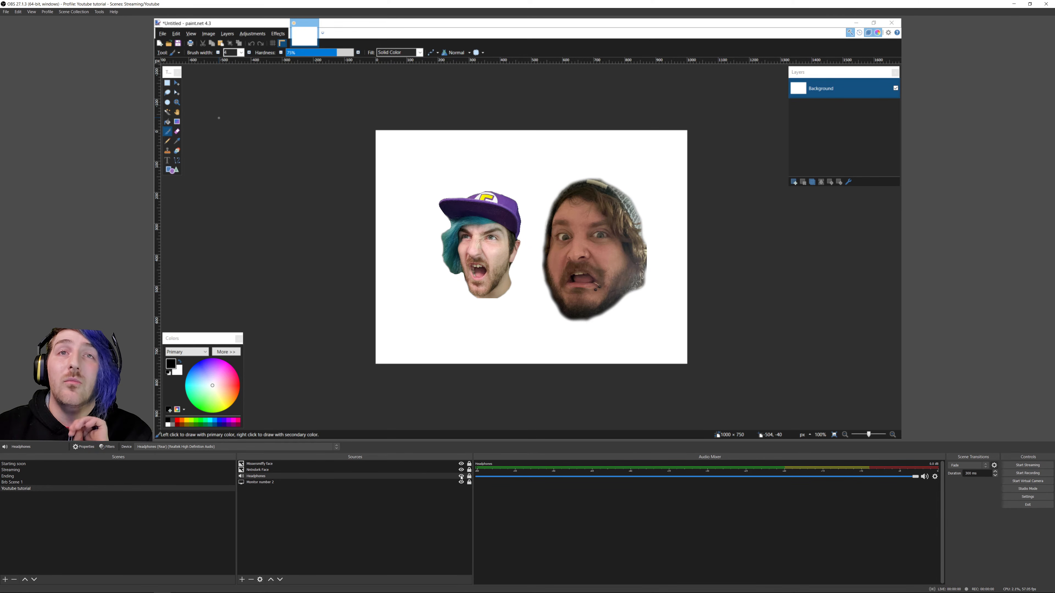
Toggle the Headphones source off and on, and move it below Monitor number 2 to the end of the source order
left_click(461, 477)
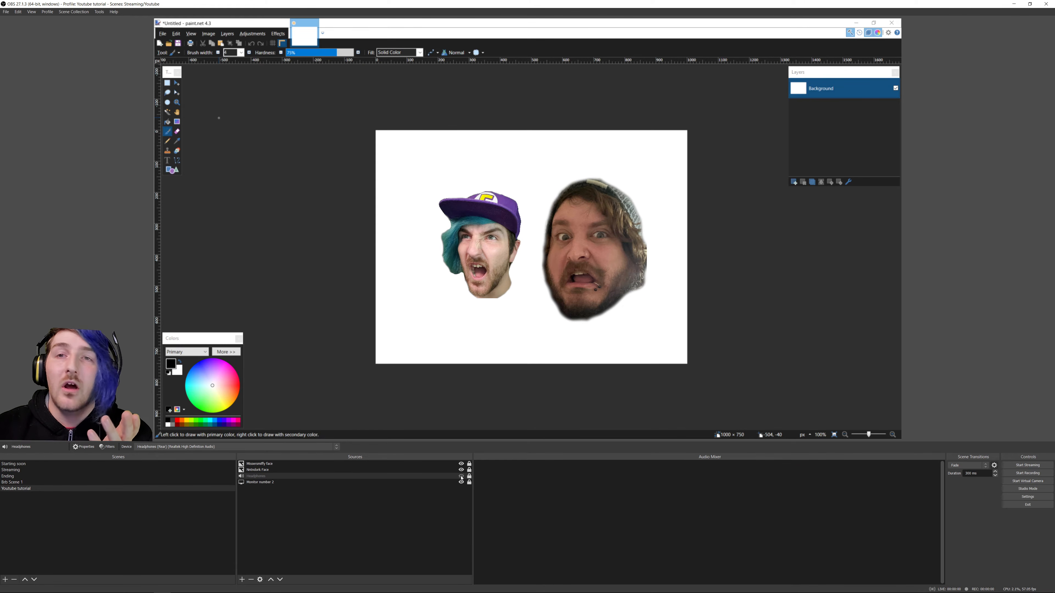
left_click(461, 477)
left_click_drag(392, 479, 393, 484)
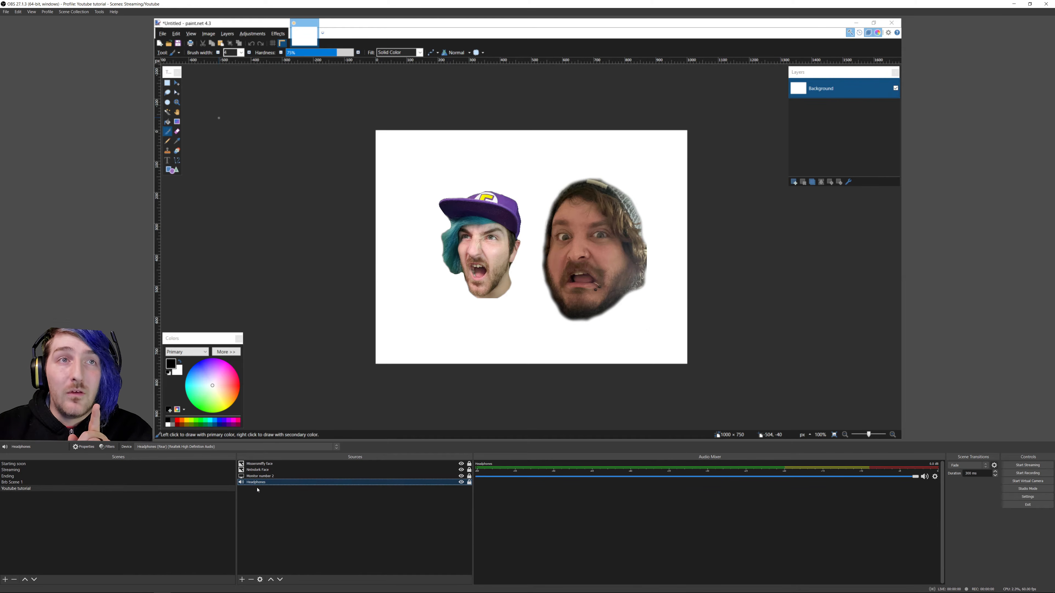
left_click(423, 512)
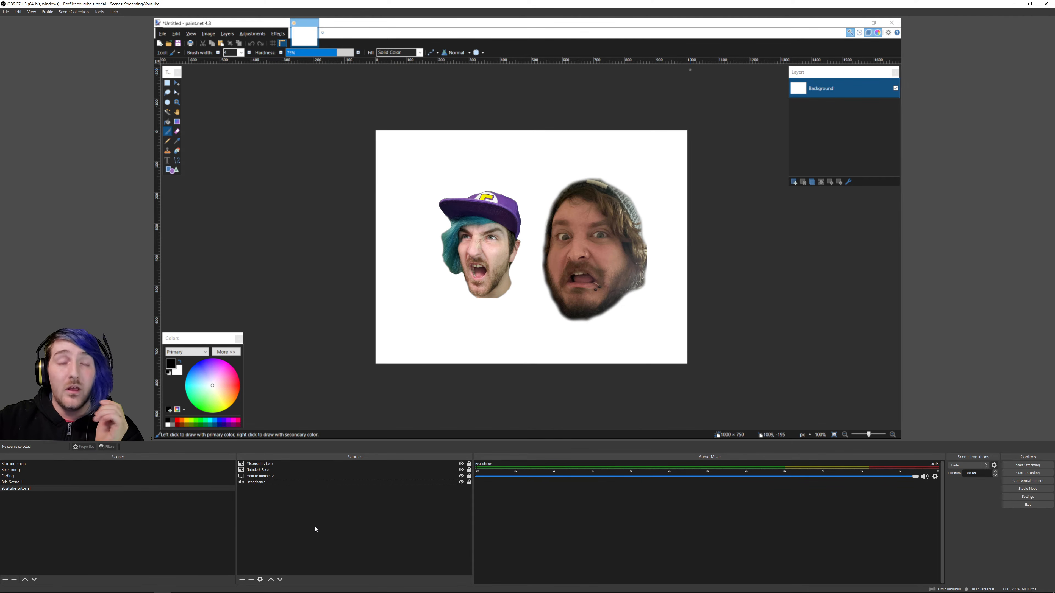
Add a new visible Video Capture Device source named "Capture card"
left_click(242, 580)
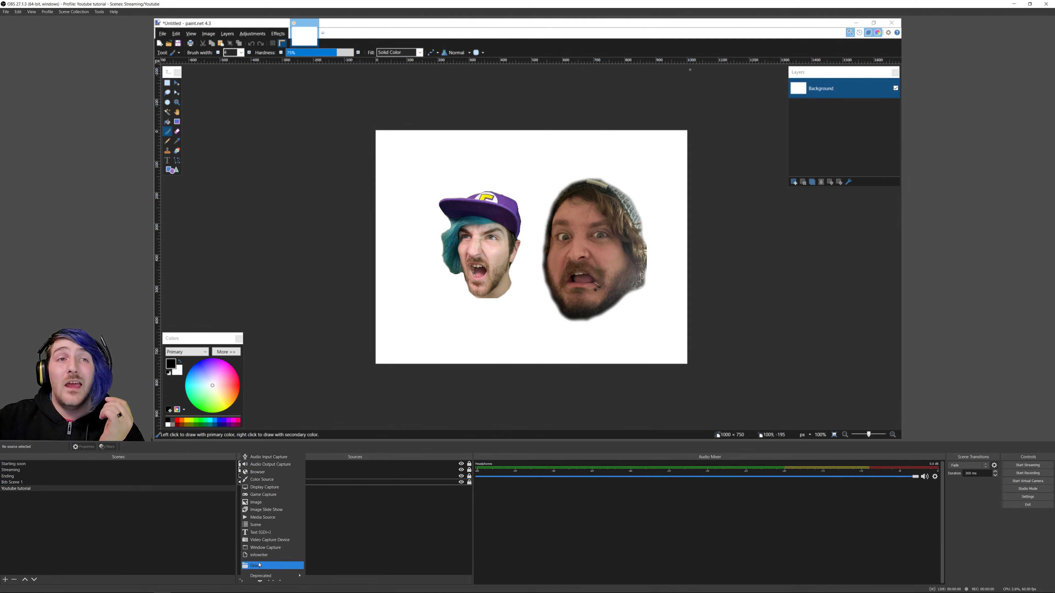
left_click(270, 540)
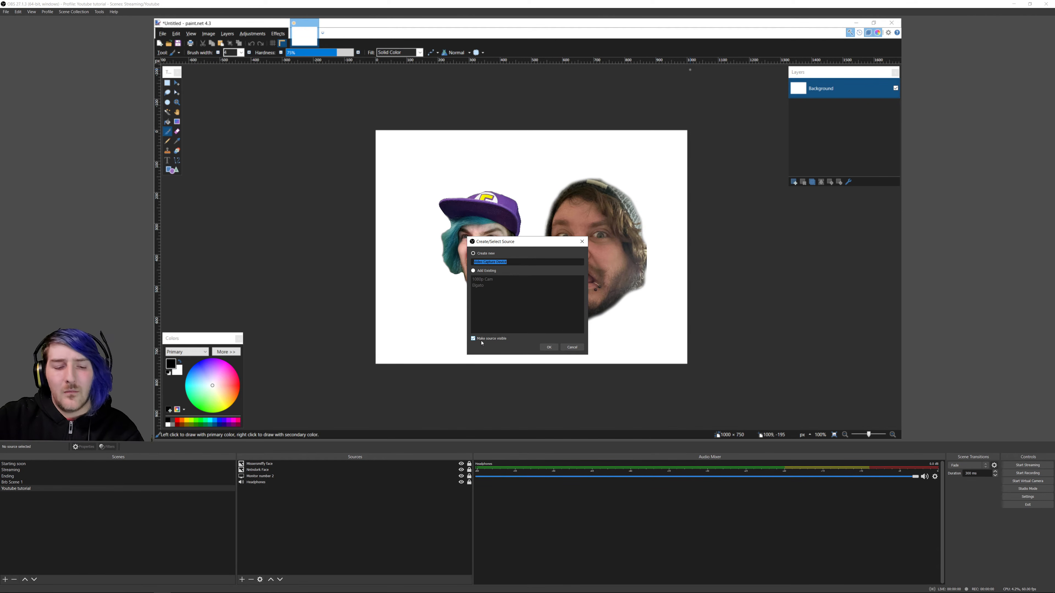
type("Capture card")
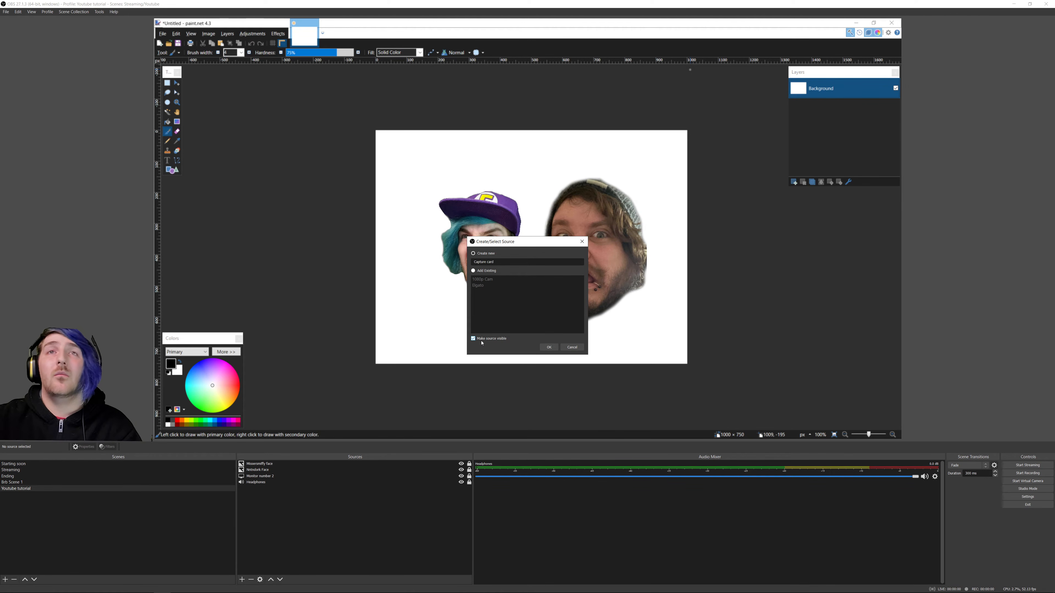
left_click(548, 348)
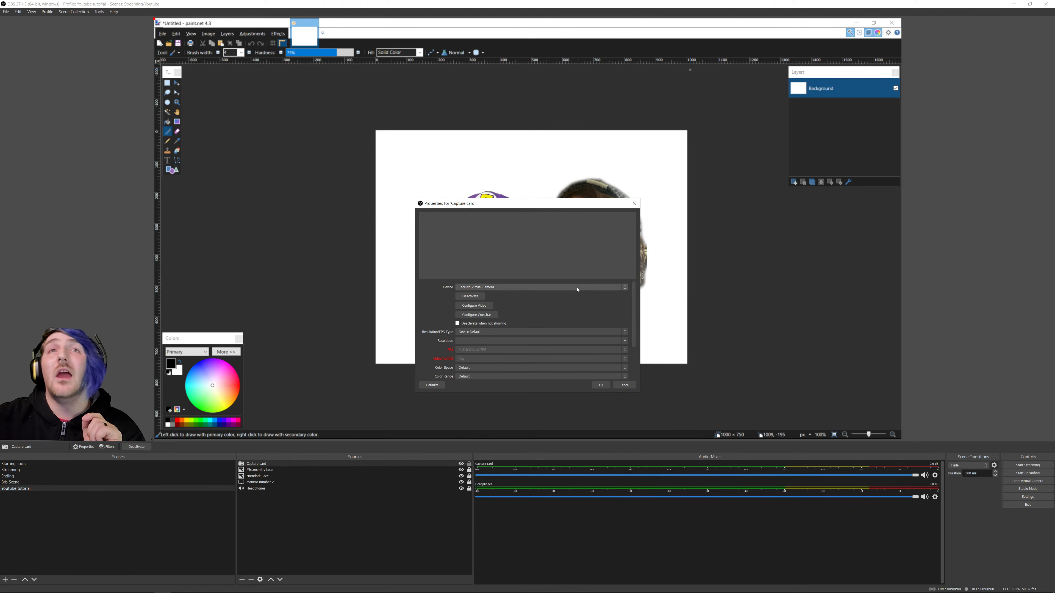
Set the Capture card's device to USB Video and reposition its properties window over the preview
left_click(617, 288)
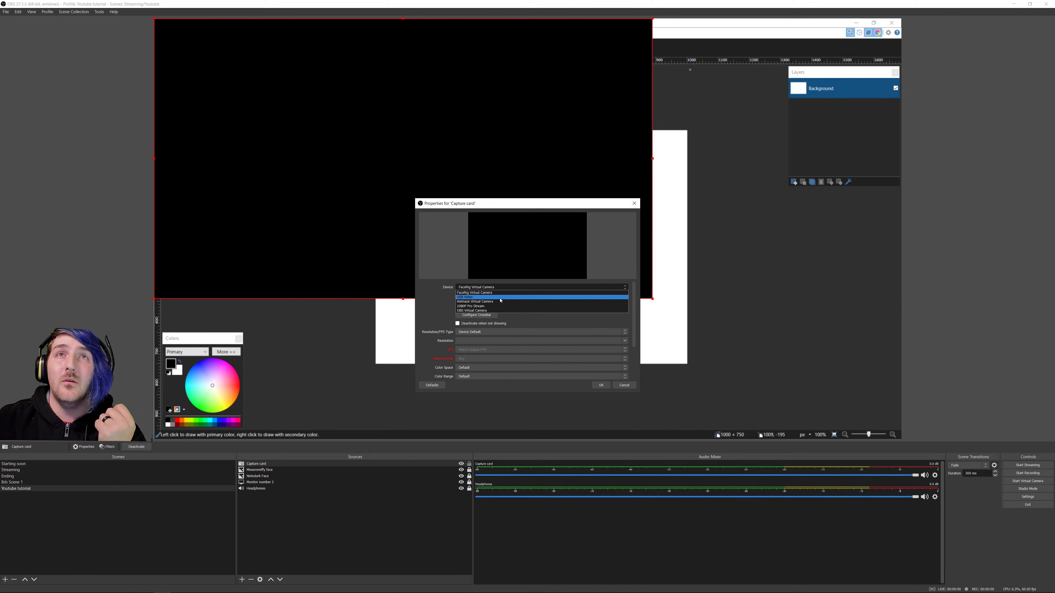
left_click(500, 298)
left_click_drag(553, 205, 533, 220)
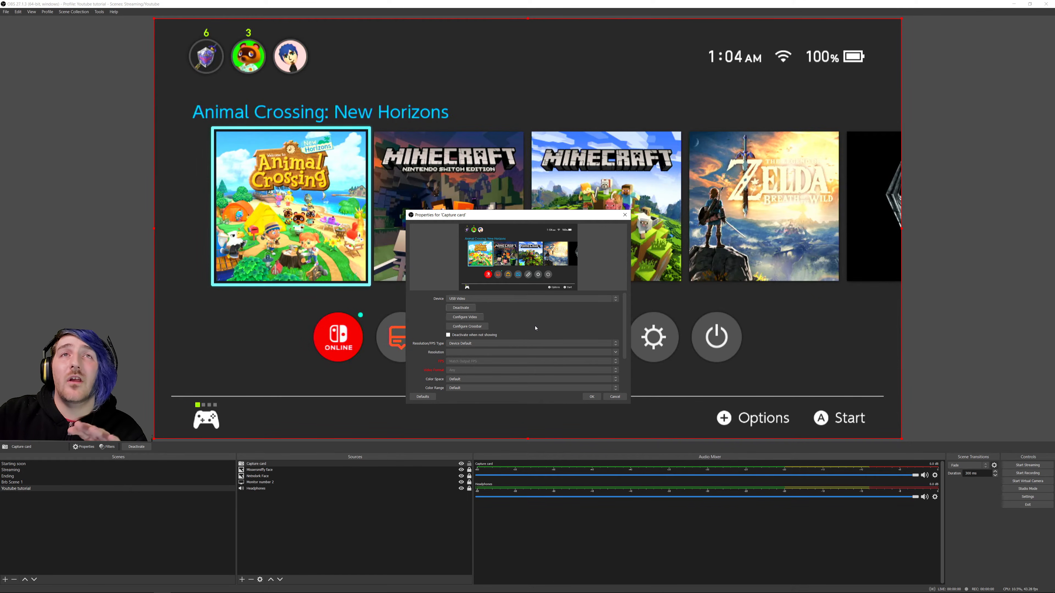
left_click_drag(476, 217, 449, 207)
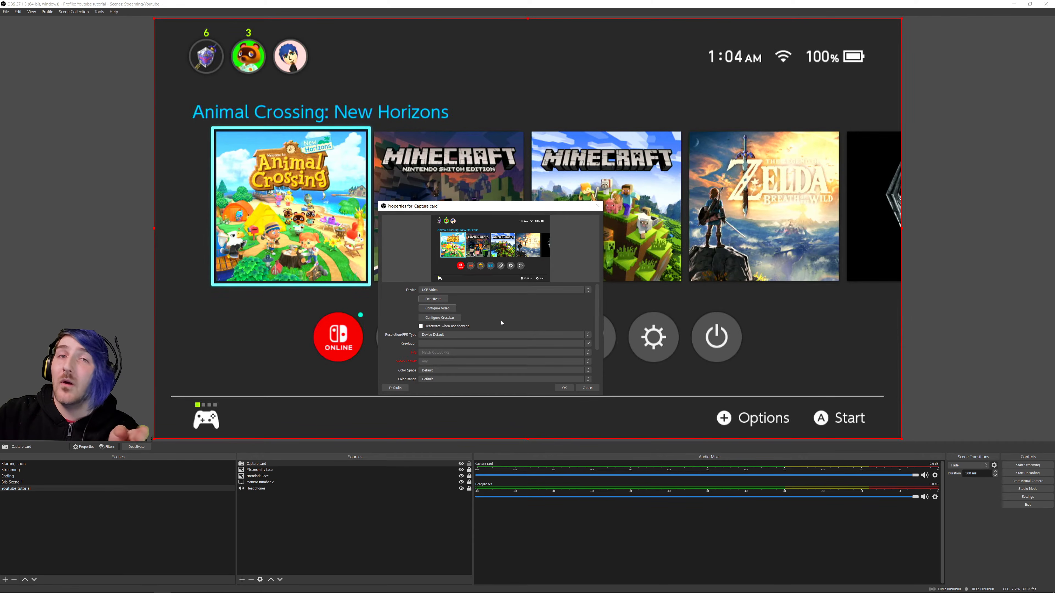
Deactivate and reactivate the Capture card's USB Video device repeatedly to demonstrate refreshing its feed
left_click(430, 302)
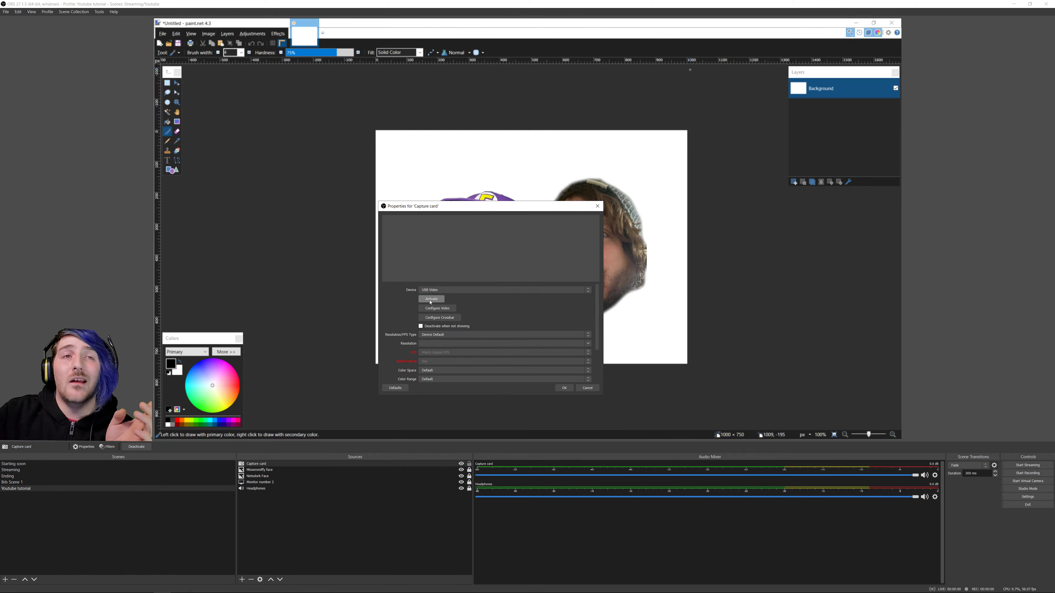
left_click(430, 303)
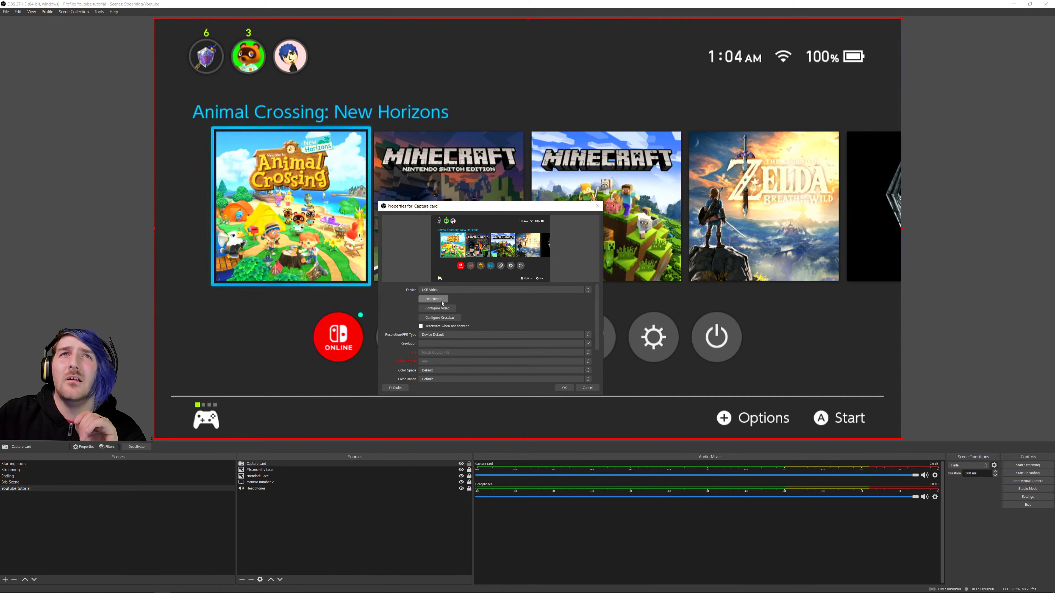
left_click(433, 300)
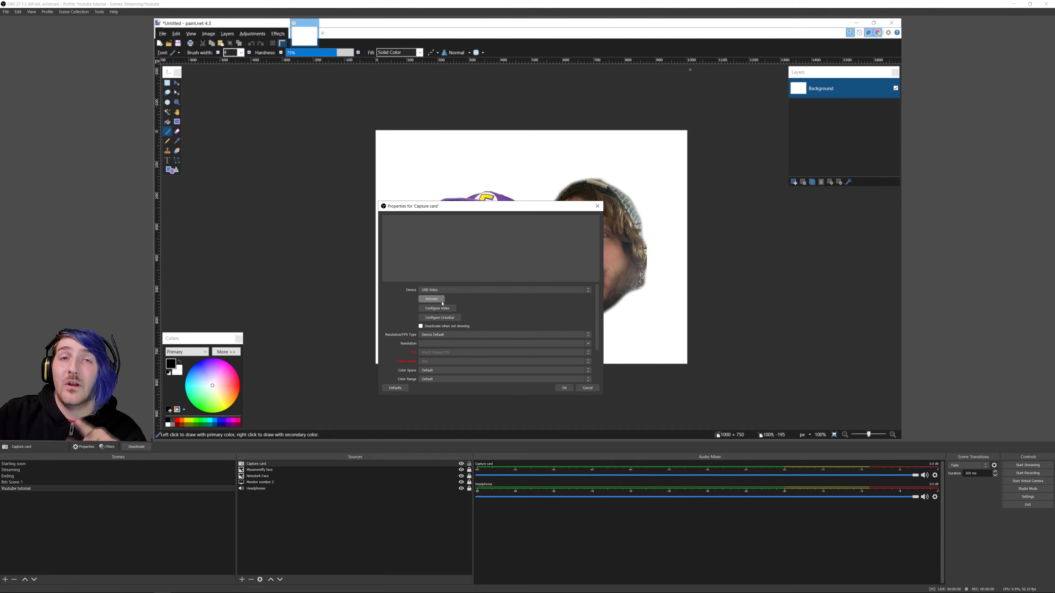
left_click(442, 300)
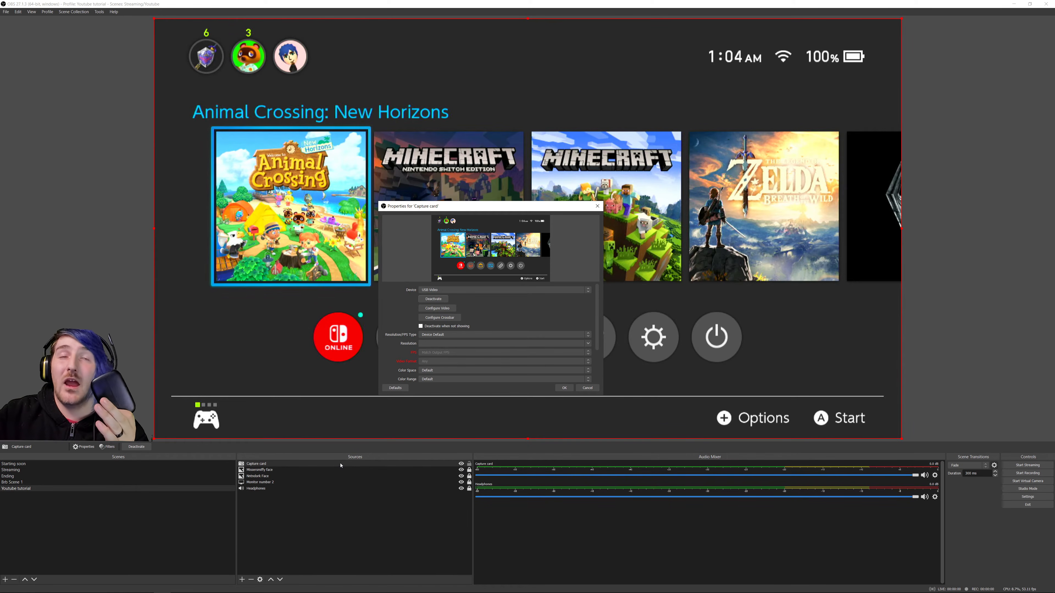
left_click(433, 300)
left_click(433, 299)
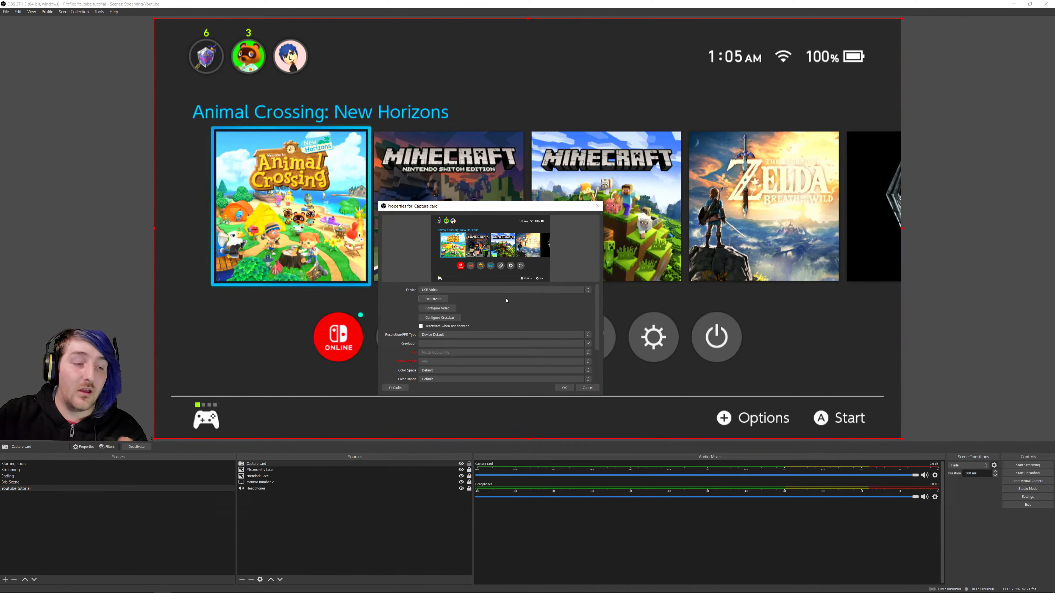
Try different brightness and contrast levels in the Capture card's video configuration, and reset them to default
left_click(452, 309)
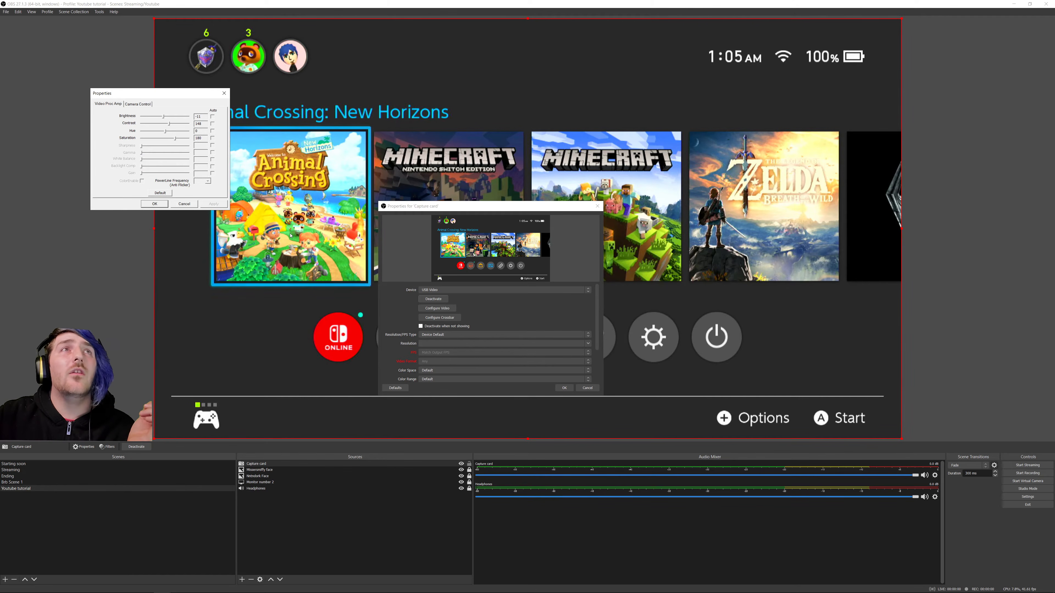
mouse_move(164, 119)
left_mouse_down()
mouse_move(174, 119)
mouse_move(143, 125)
mouse_move(178, 124)
mouse_move(164, 124)
left_mouse_up()
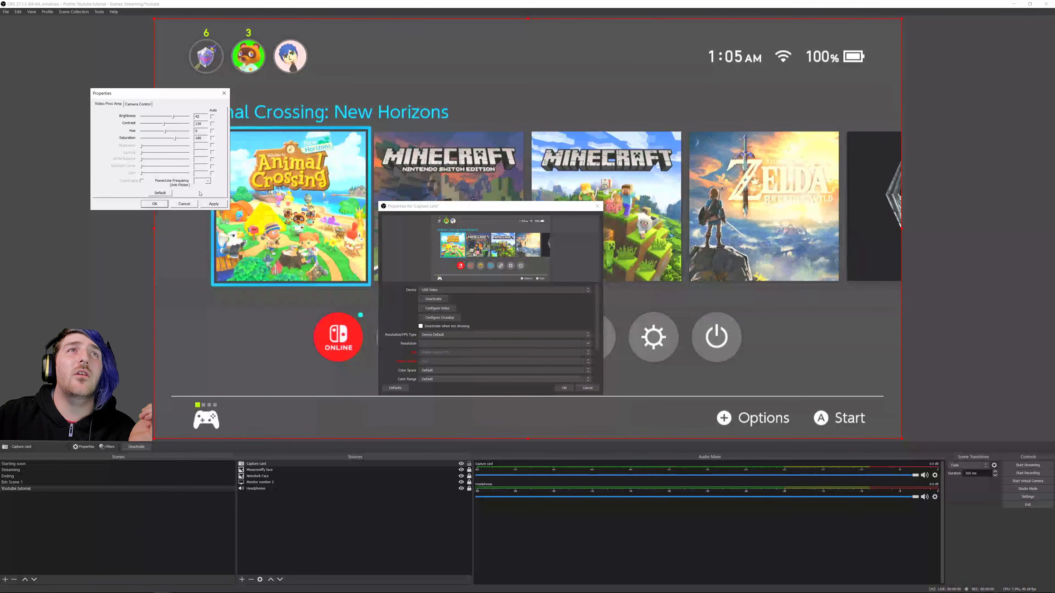
left_click(165, 193)
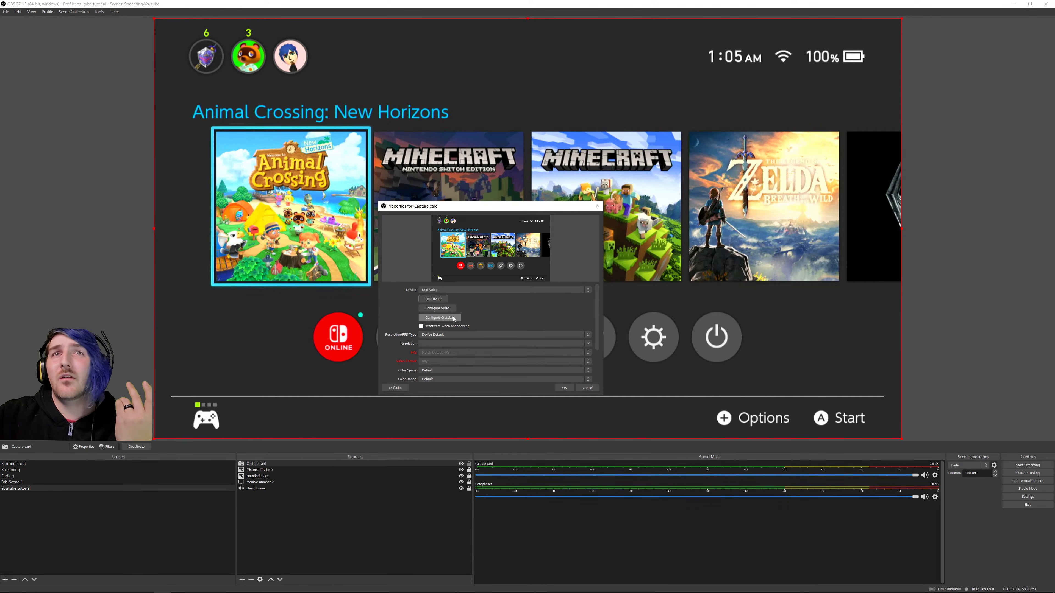
Enable "Deactivate when not showing" for the Capture card and keep its color space at Default
left_click(422, 327)
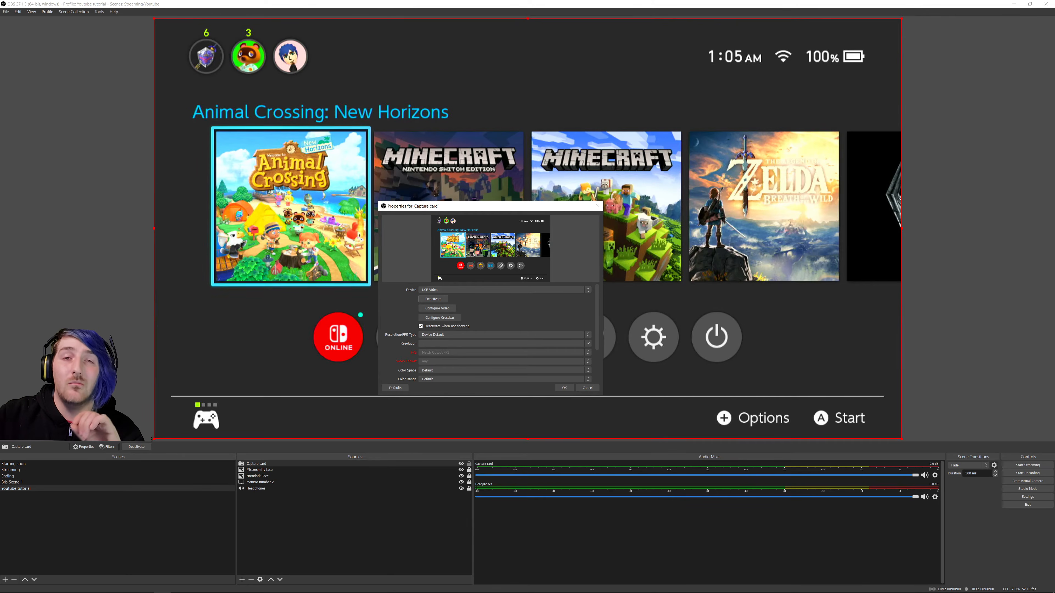
scroll(511, 318, "down", 1)
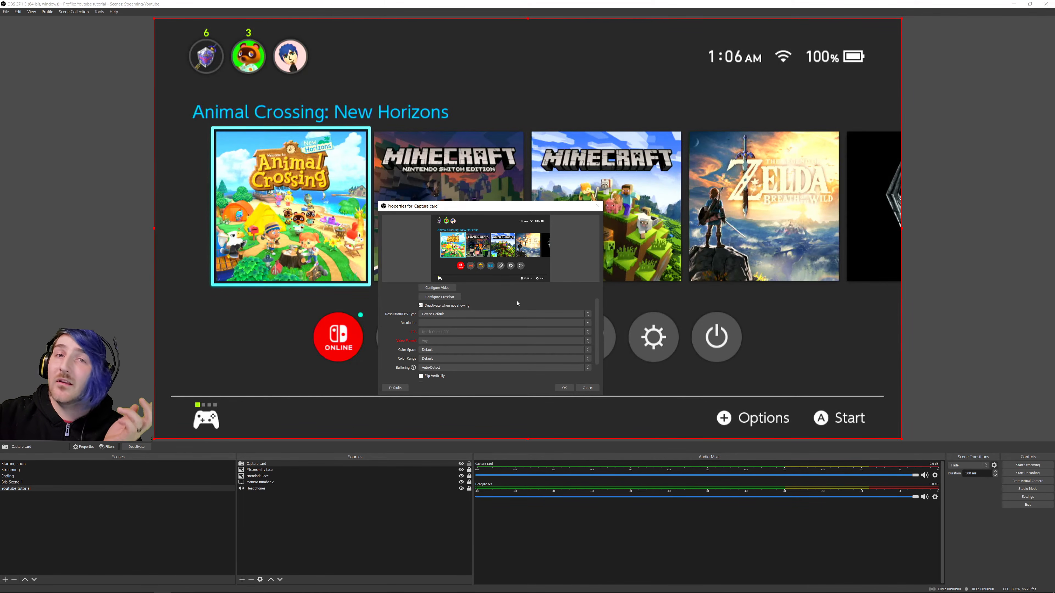
scroll(512, 320, "down", 1)
left_click(508, 330)
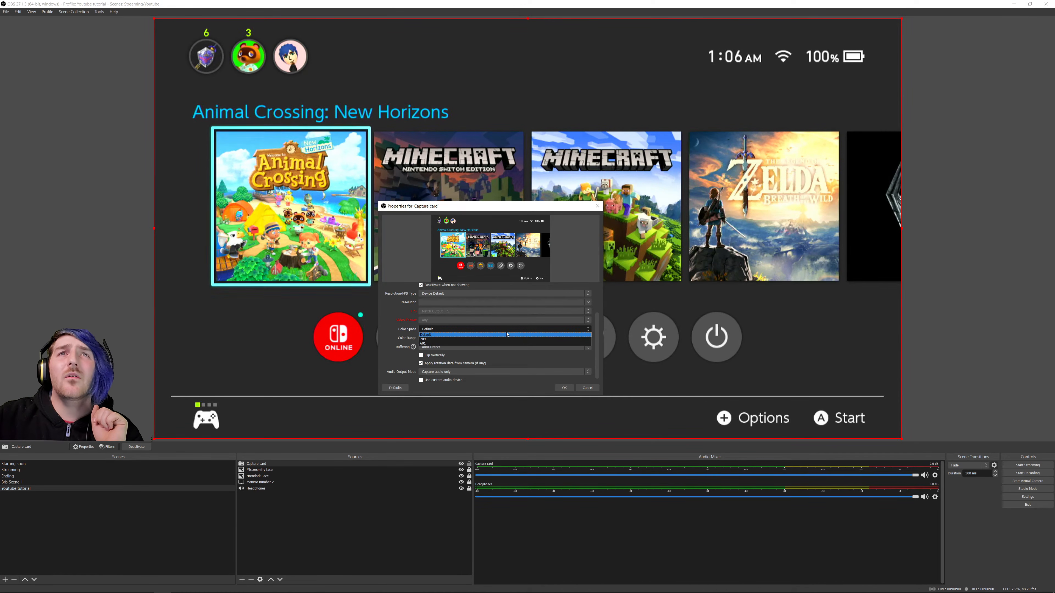
left_click(506, 335)
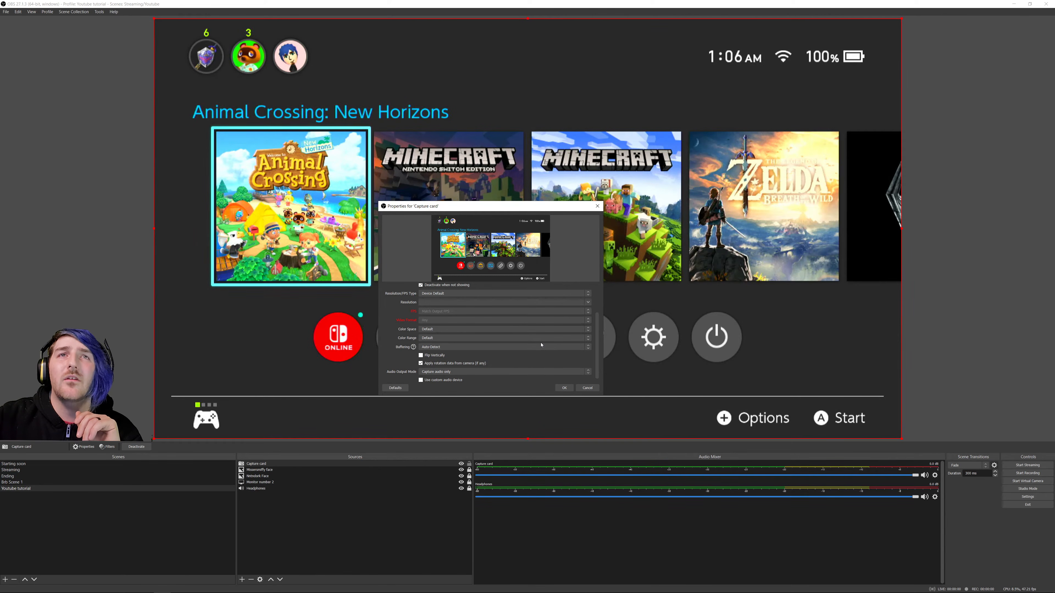
Try flipping the Capture card's feed vertically, and turn the flip back off
left_click(421, 355)
left_click(420, 352)
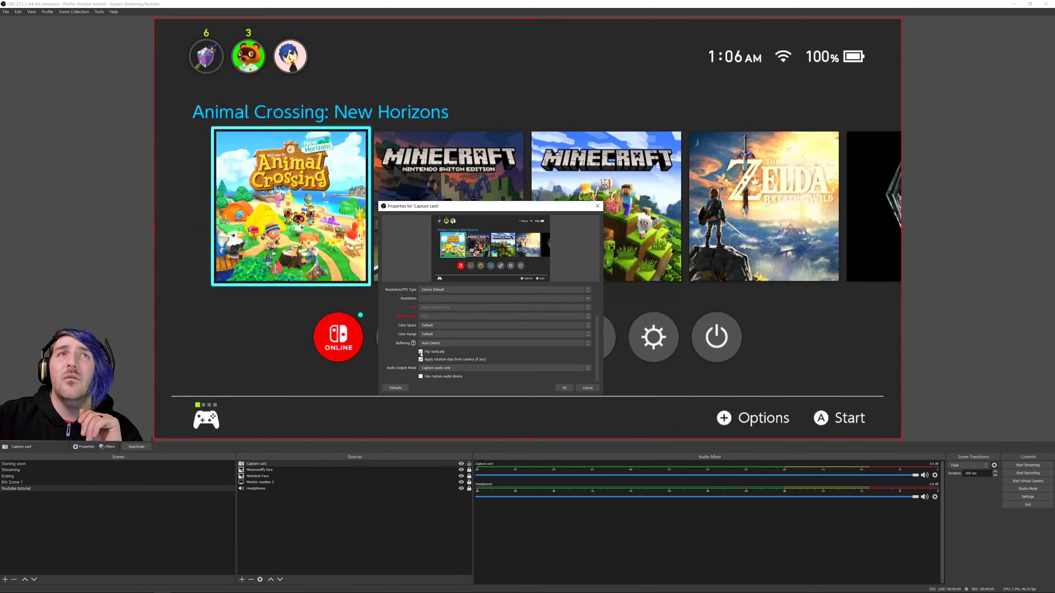
left_click(420, 351)
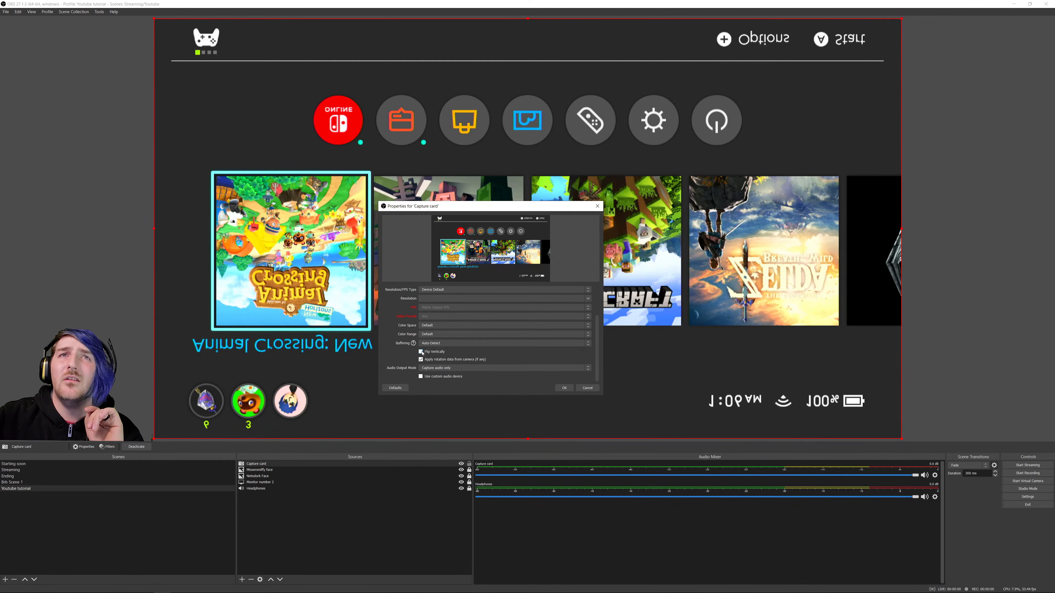
left_click(420, 352)
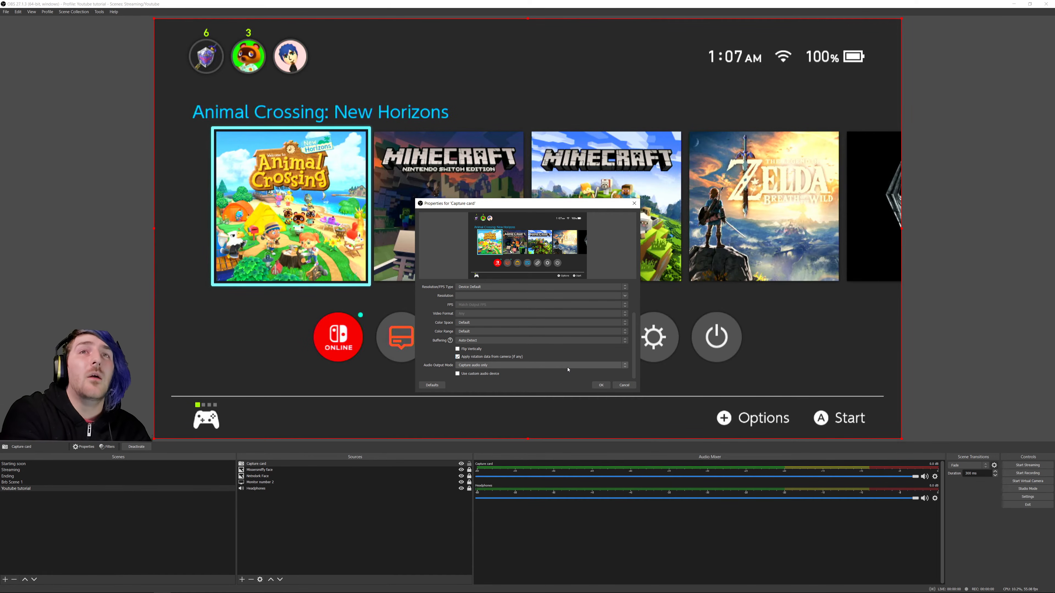
Set the Capture card's audio output mode to Output desktop audio (DirectSound) with Digital Audio Interface (USB Digital Audio) as its custom audio device
left_click(567, 368)
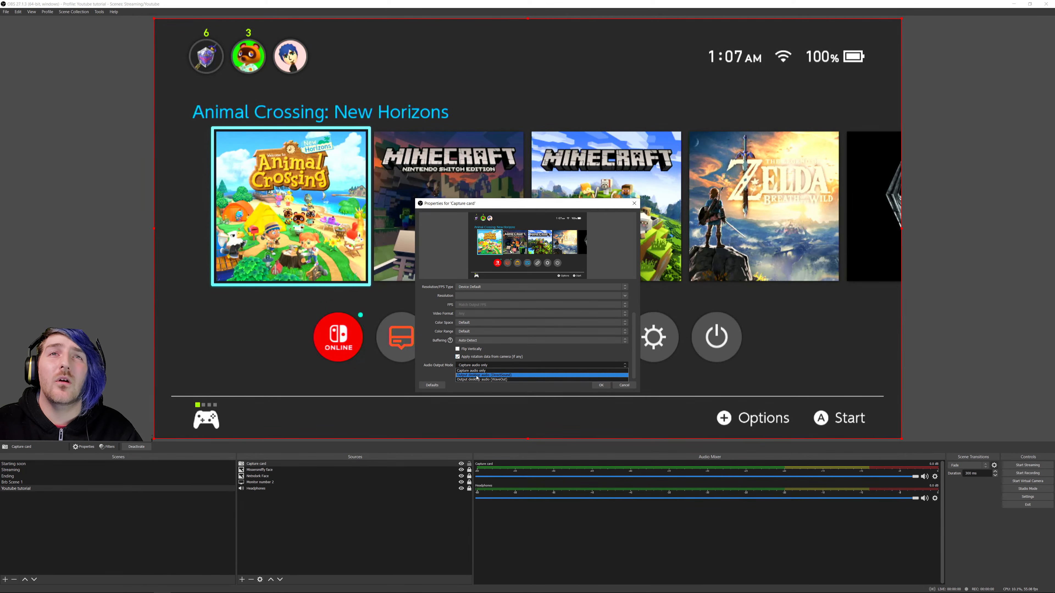
left_click(489, 375)
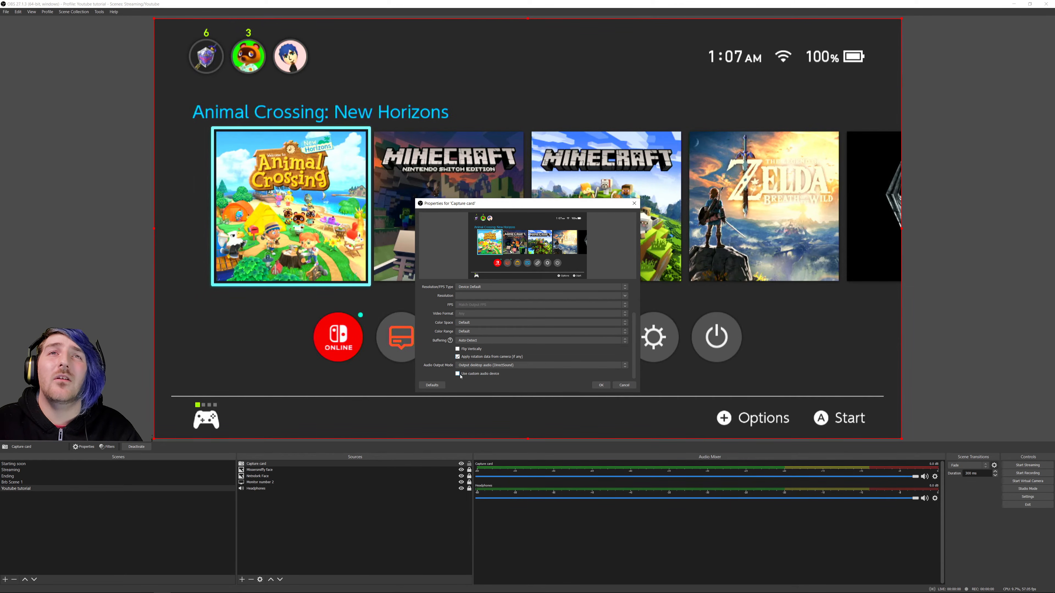
left_click(513, 379)
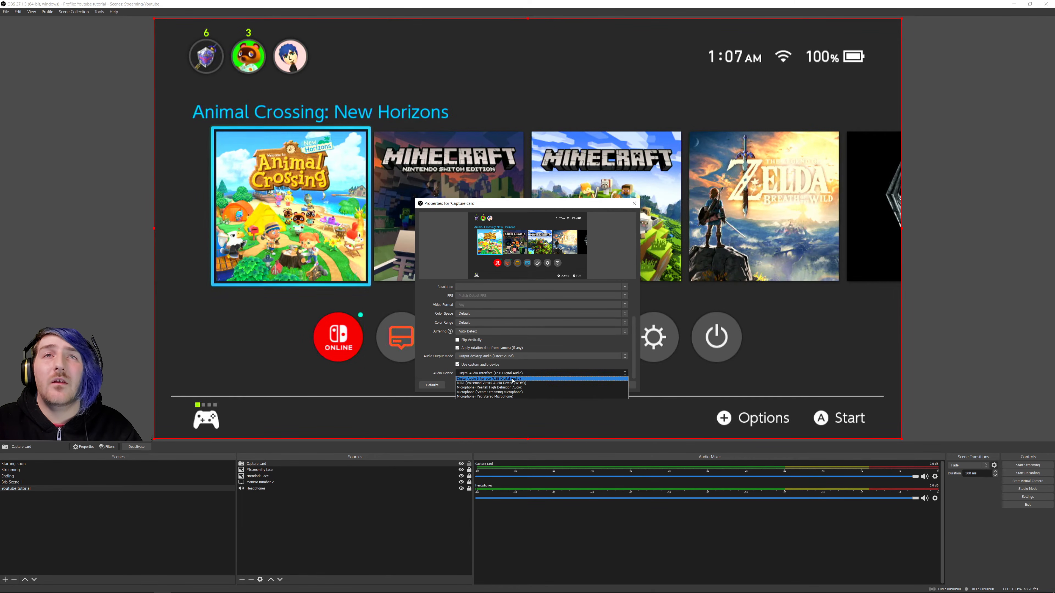
left_click(518, 380)
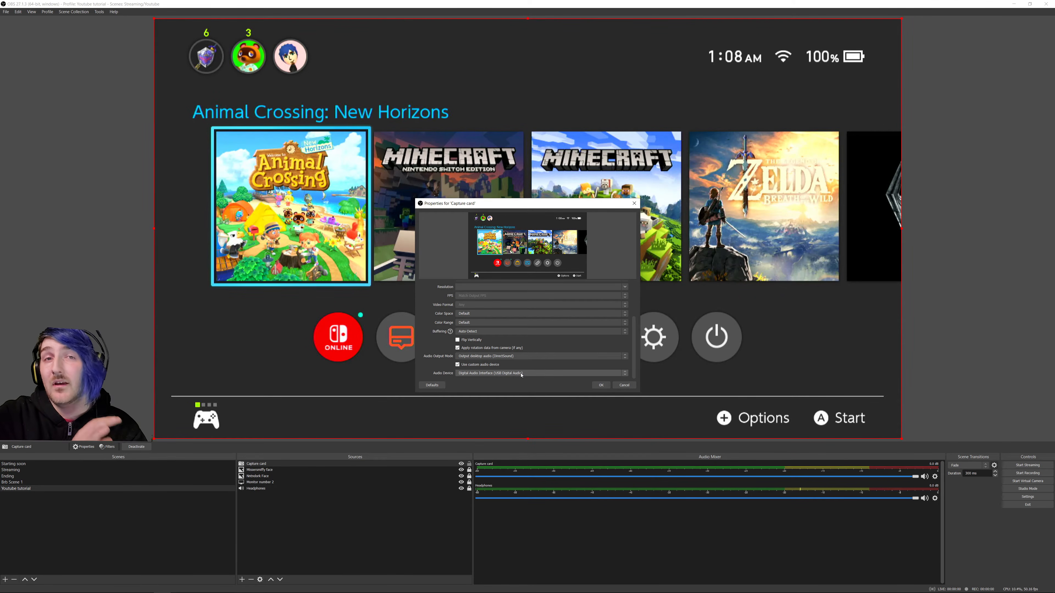
left_click(600, 385)
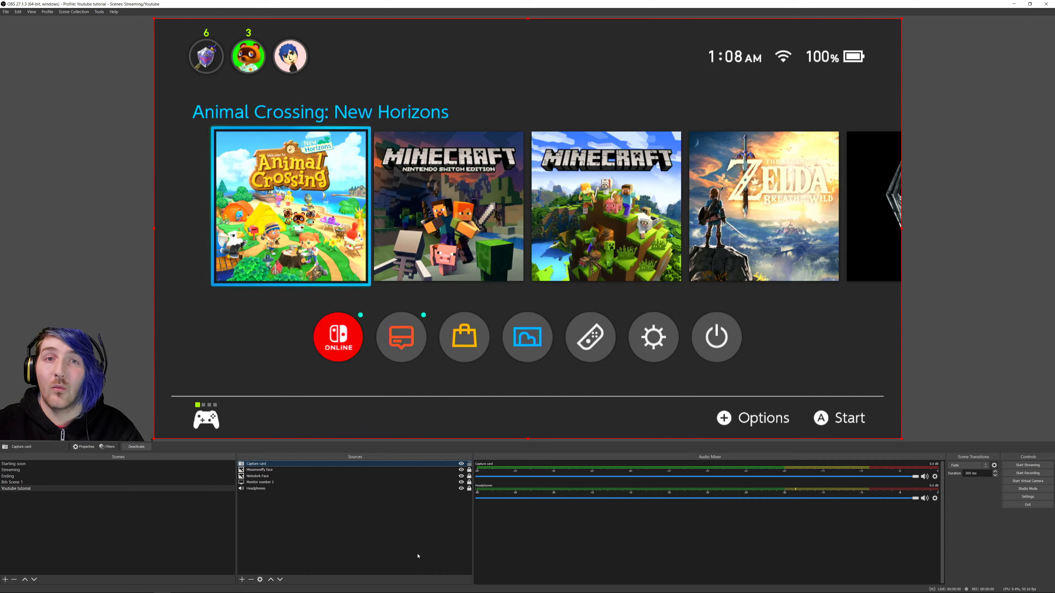
Reorder the Capture card source to sit below both face images and above Monitor number 2, and lock it
left_click(418, 557)
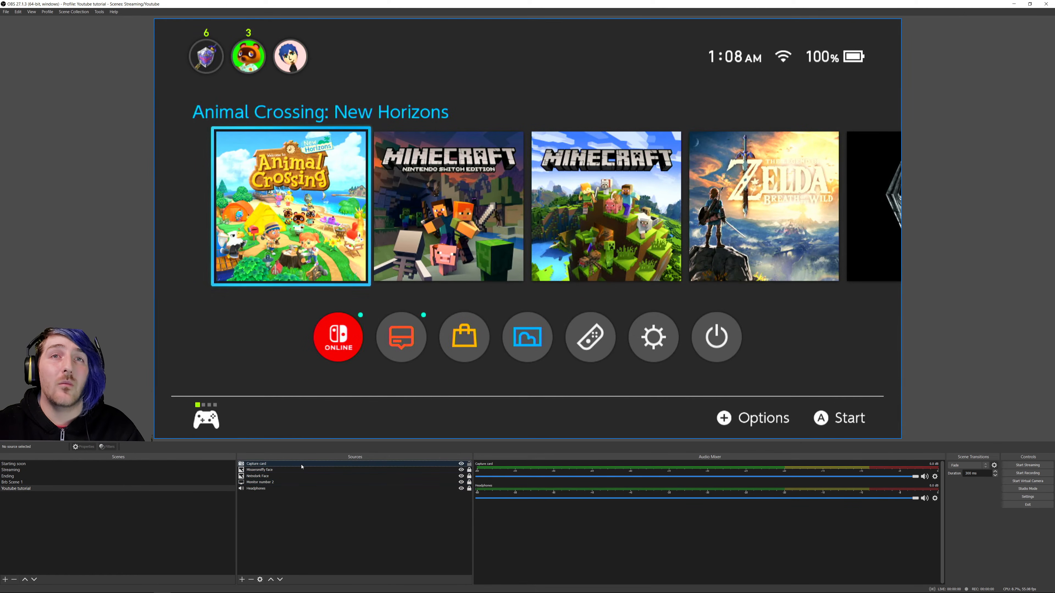
left_click(425, 466)
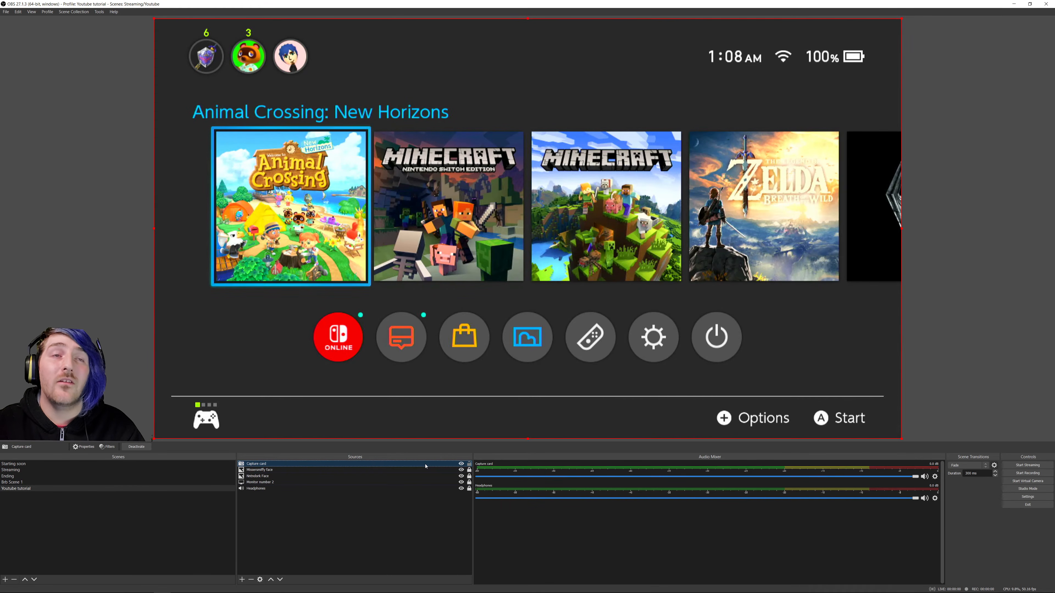
left_click_drag(425, 466, 428, 482)
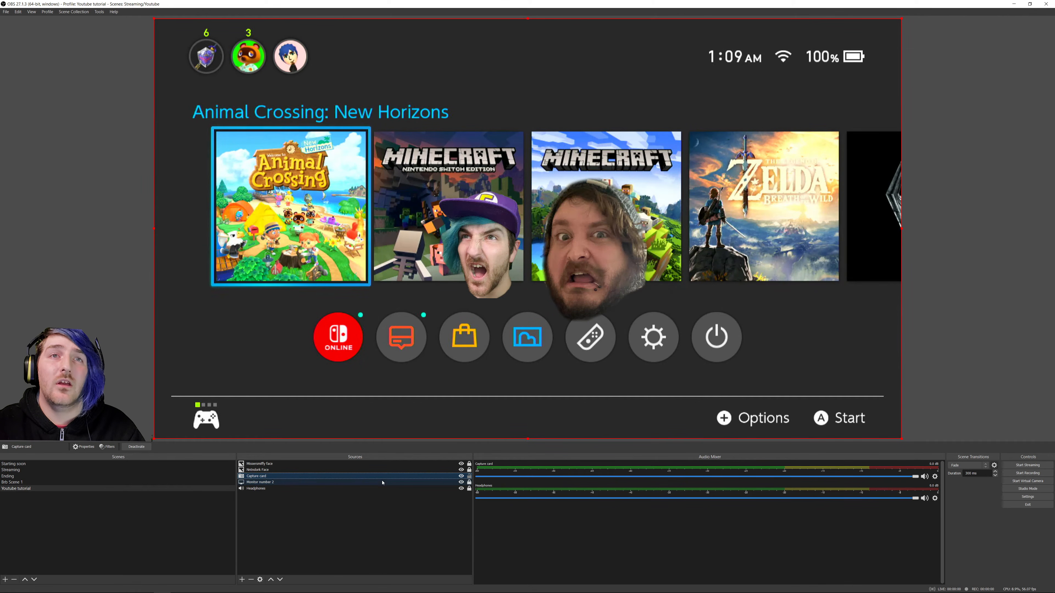
left_click_drag(384, 477, 401, 484)
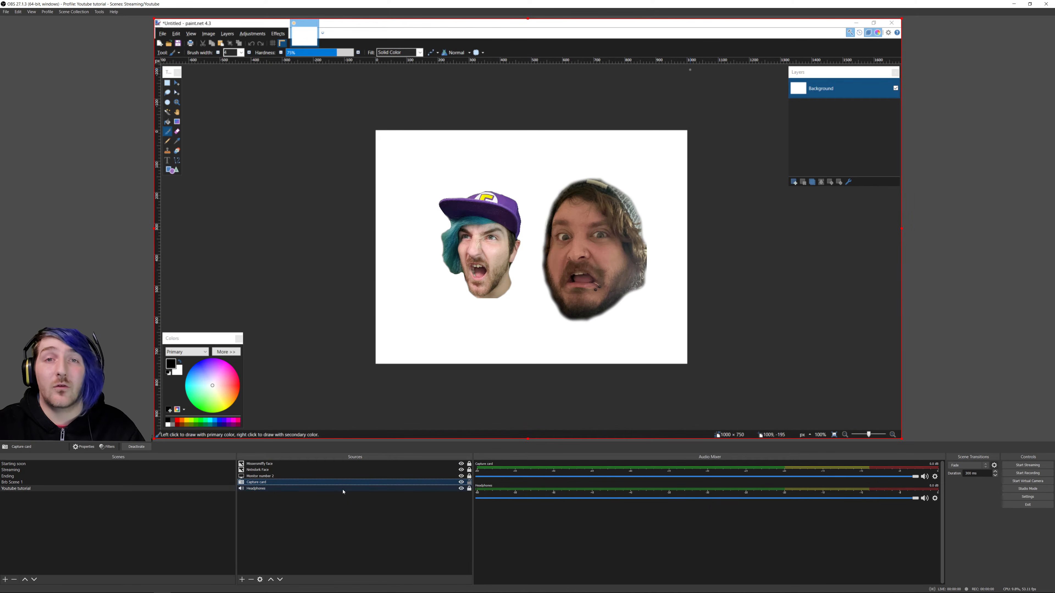
left_click_drag(289, 483, 292, 476)
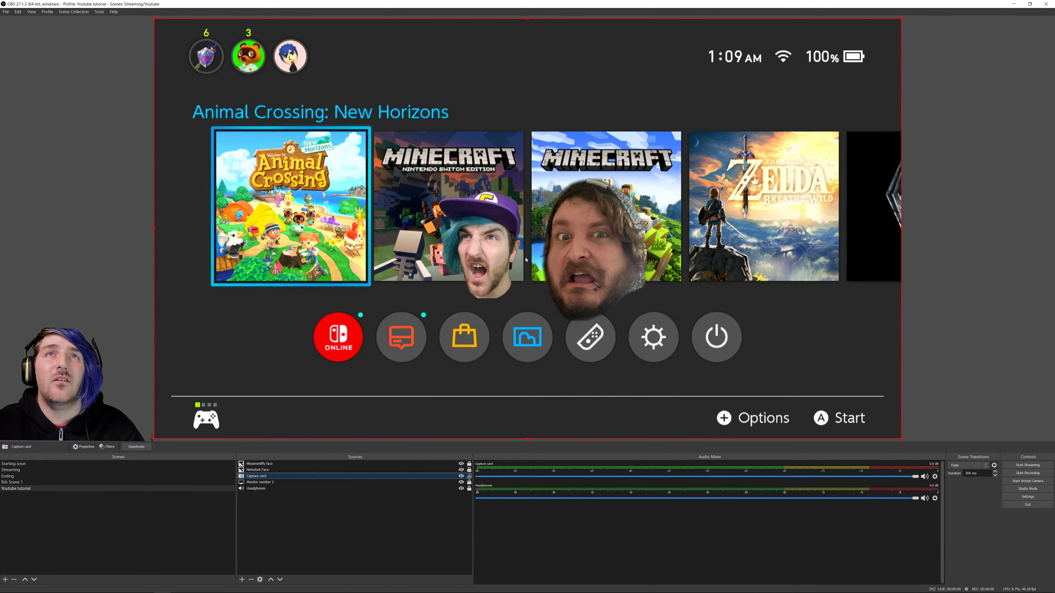
left_click(469, 476)
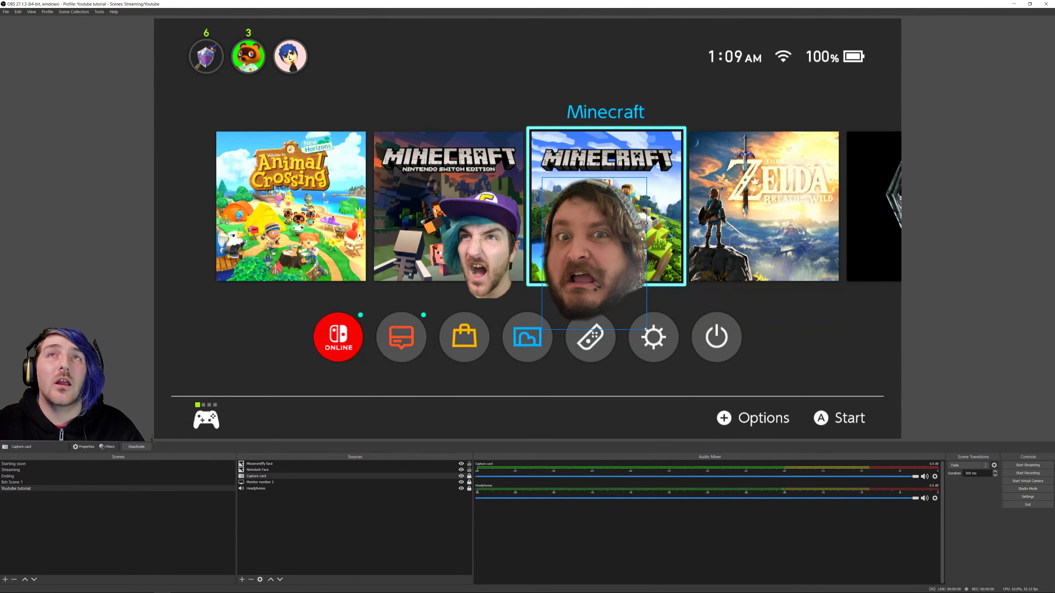
Remove both face image sources from the Youtube tutorial scene
left_click(299, 470)
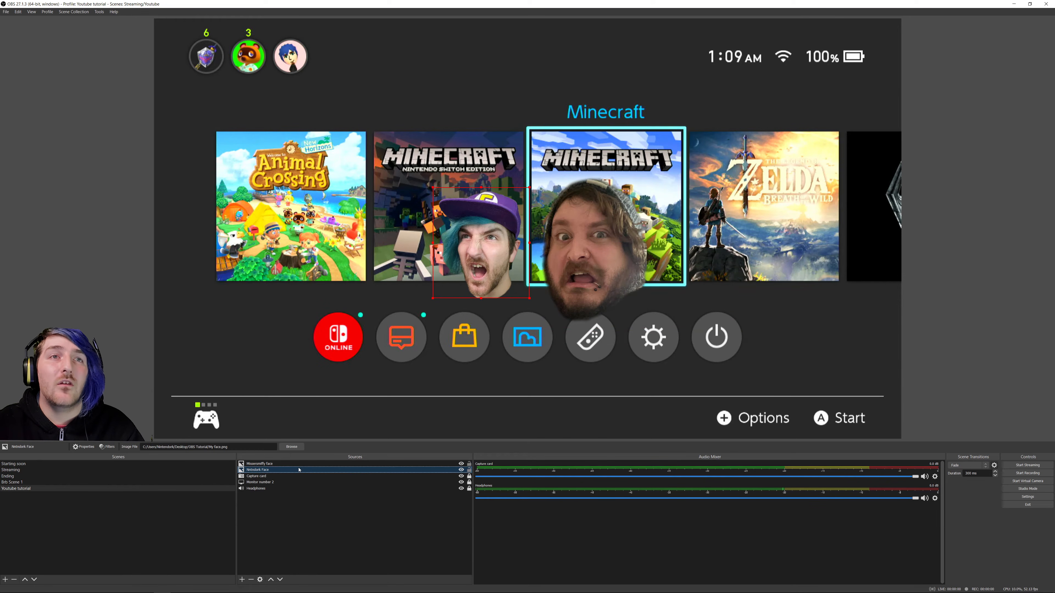
right_click(300, 472)
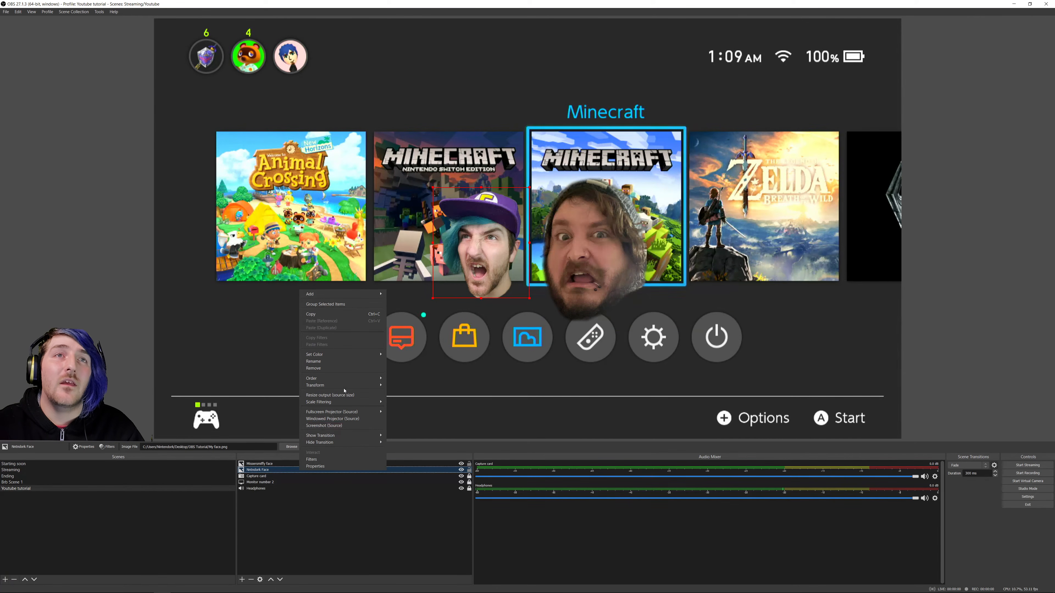
left_click(344, 369)
left_click(550, 310)
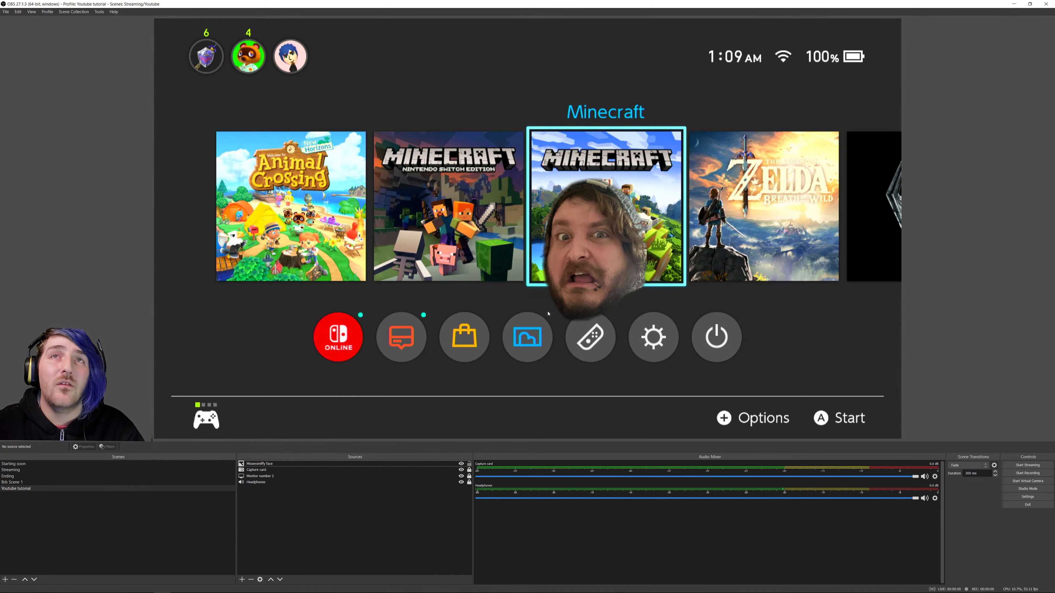
left_click(286, 464)
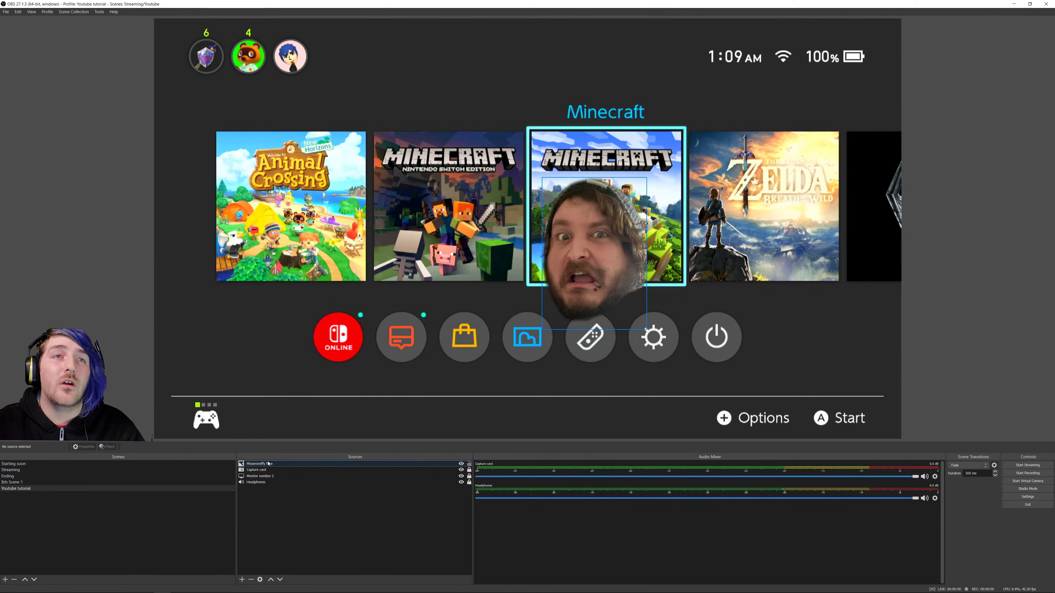
left_click(251, 579)
left_click(554, 309)
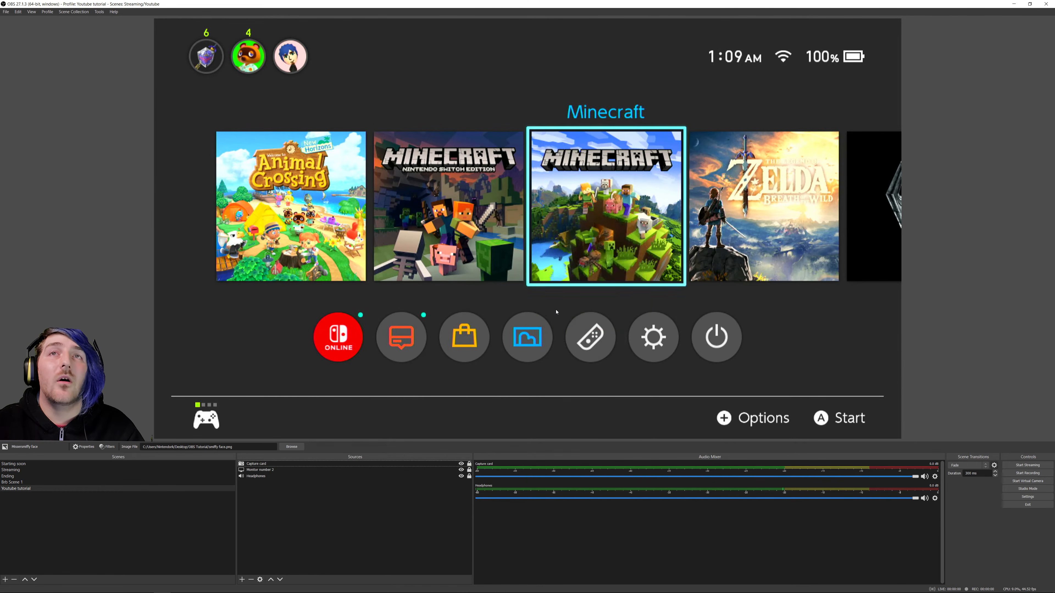
Add a new Video Capture Device source named Webcam to the scene
left_click(318, 464)
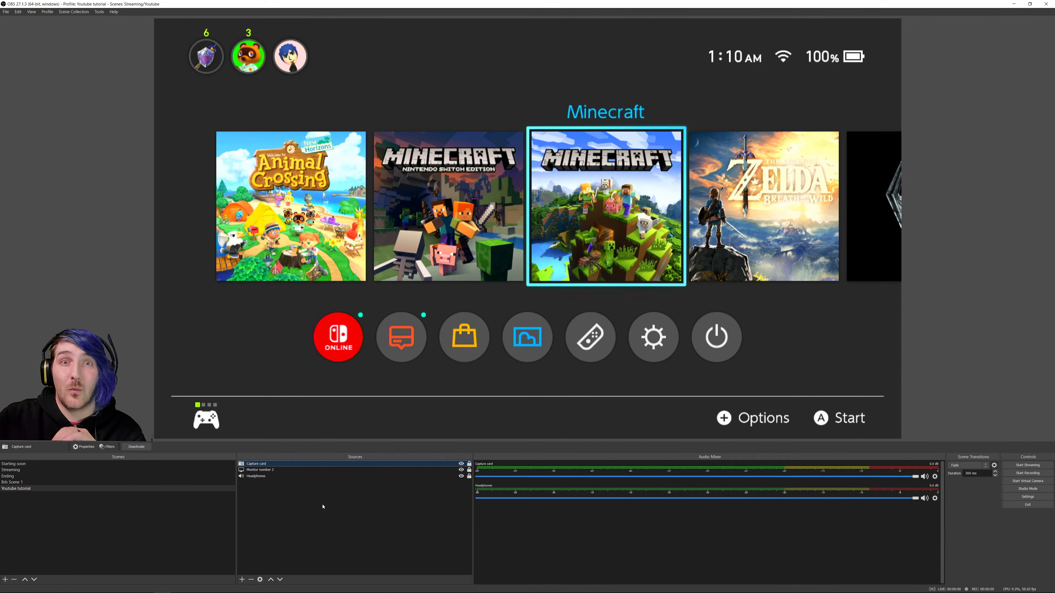
left_click(242, 580)
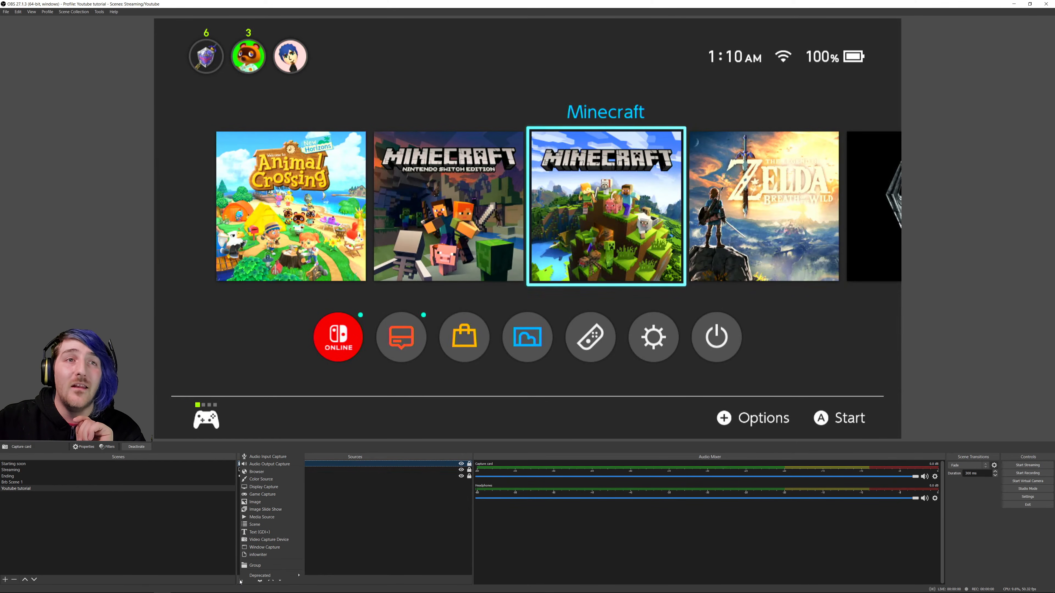
left_click(274, 540)
type("Webcam")
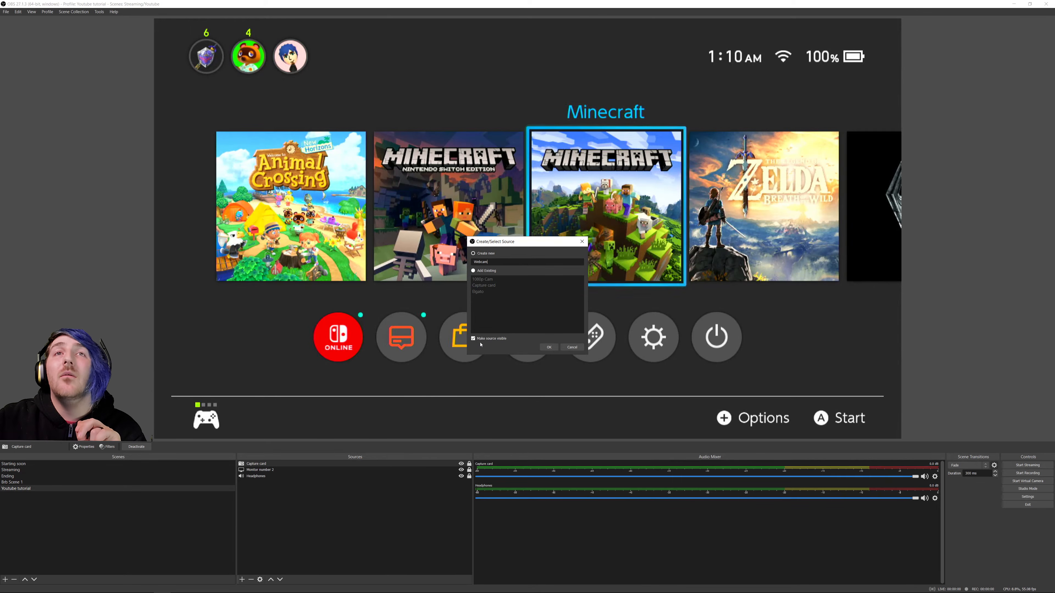
left_click(549, 349)
left_click(592, 288)
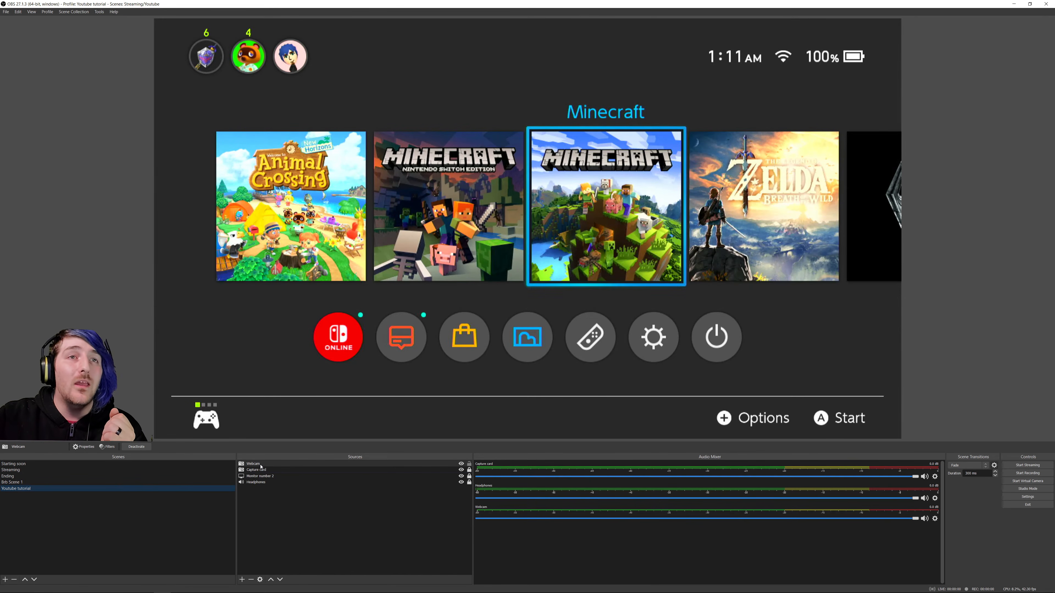
Remove the Webcam source from the scene
left_click(407, 464)
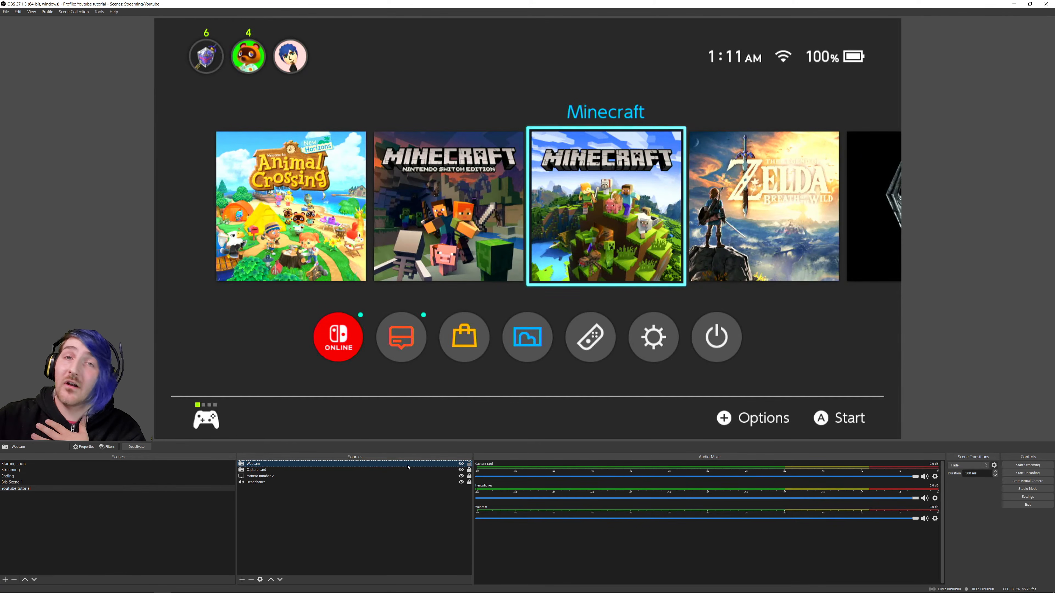
right_click(407, 466)
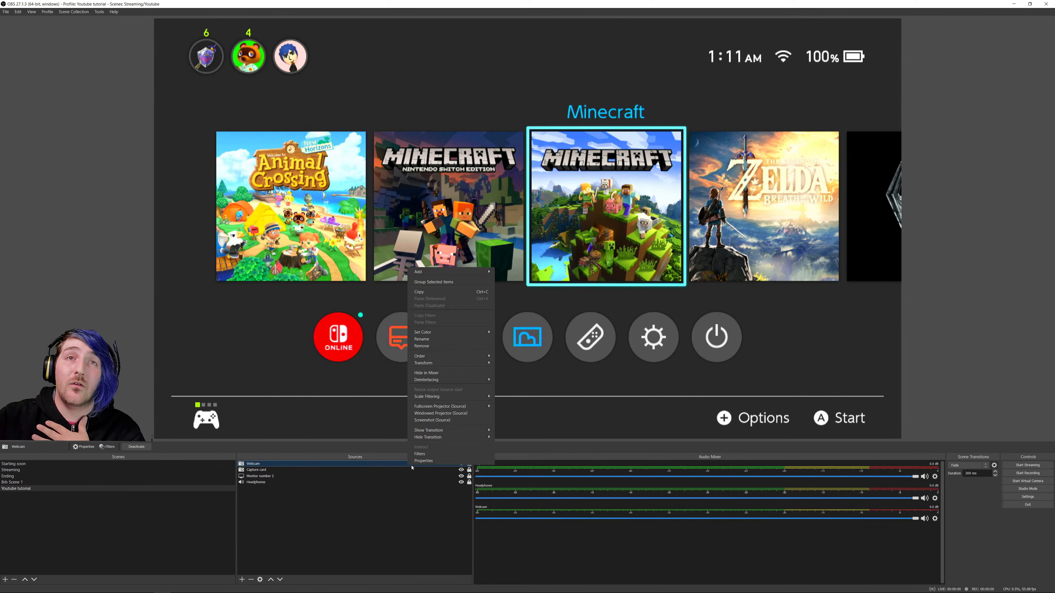
left_click(439, 347)
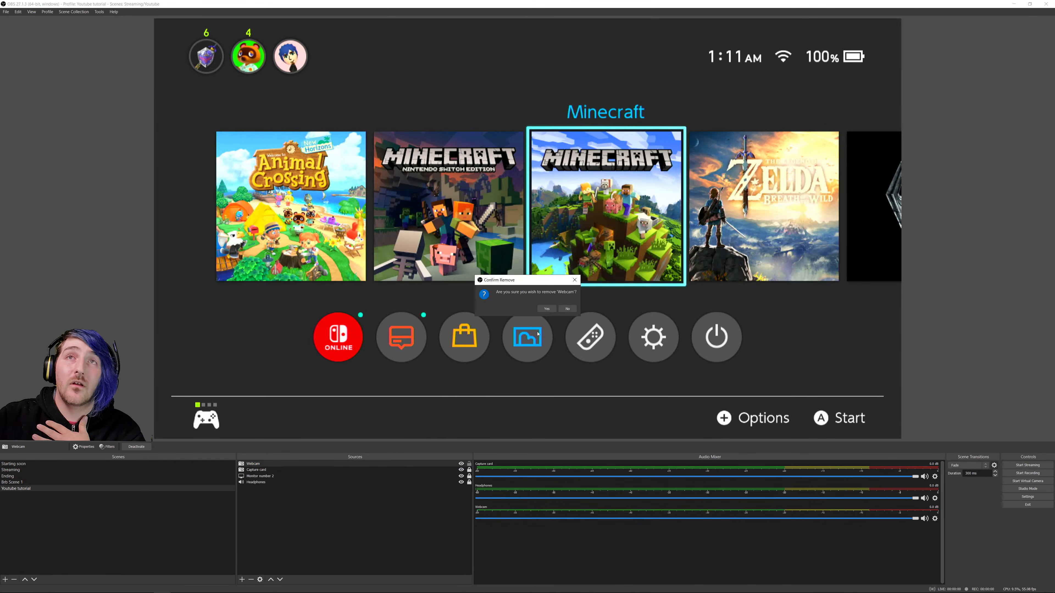
left_click(546, 309)
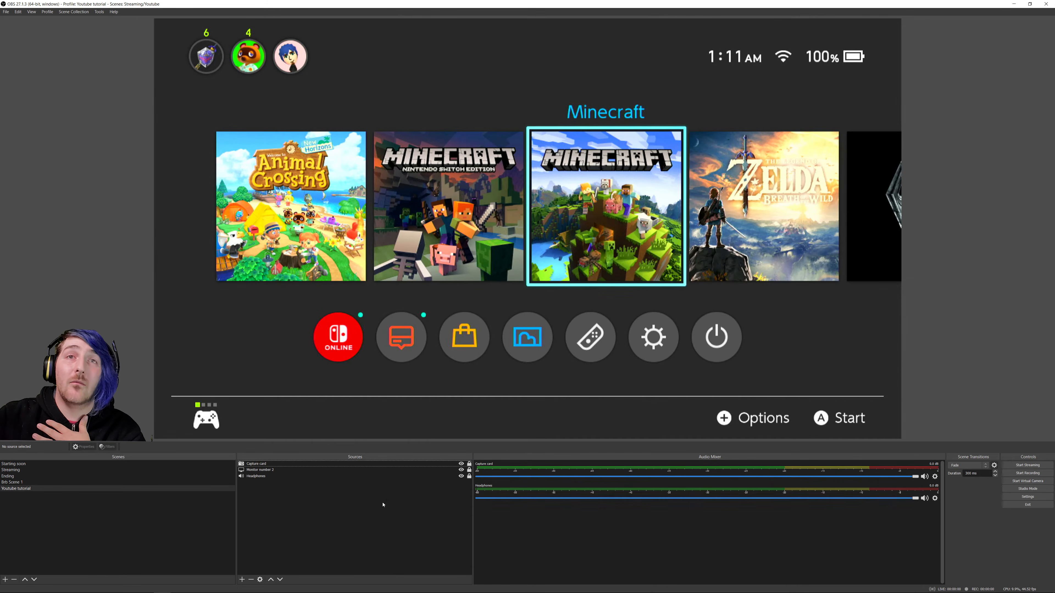
Add the existing 1080p Cam video capture device to the scene
left_click(243, 580)
left_click(291, 539)
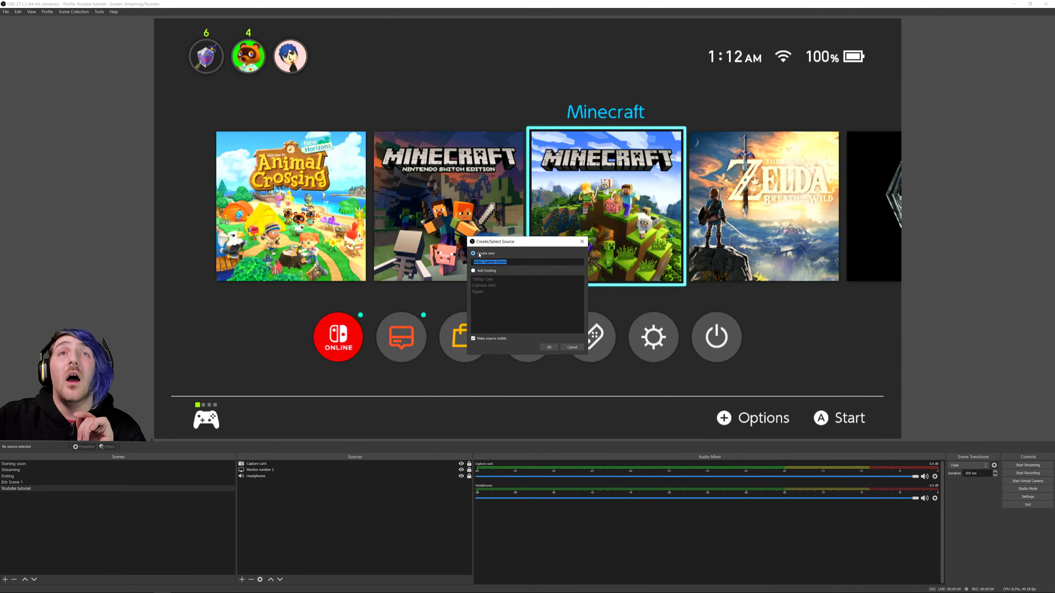
left_click(473, 271)
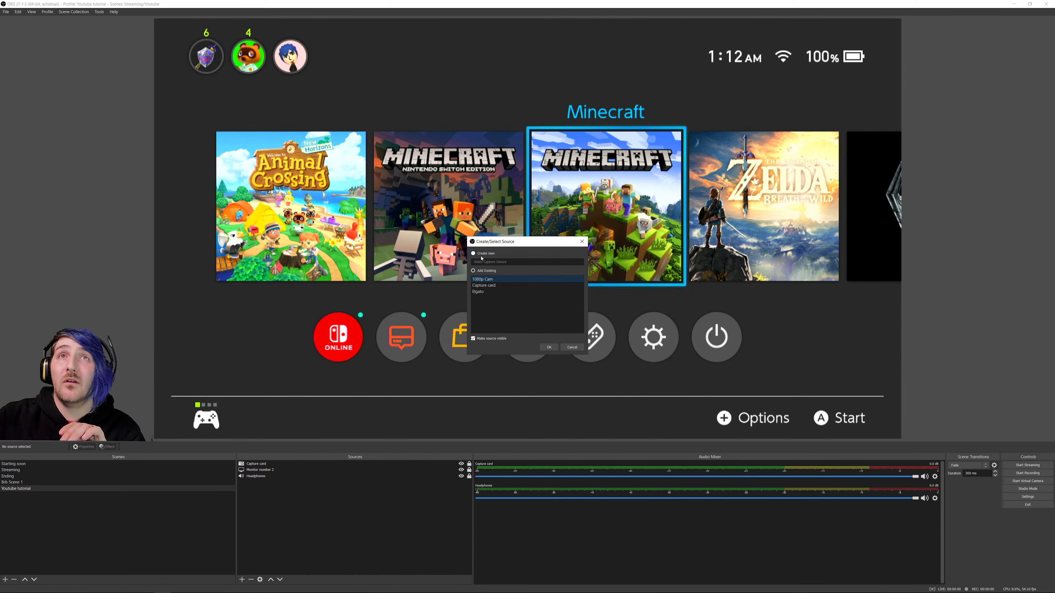
left_click(549, 348)
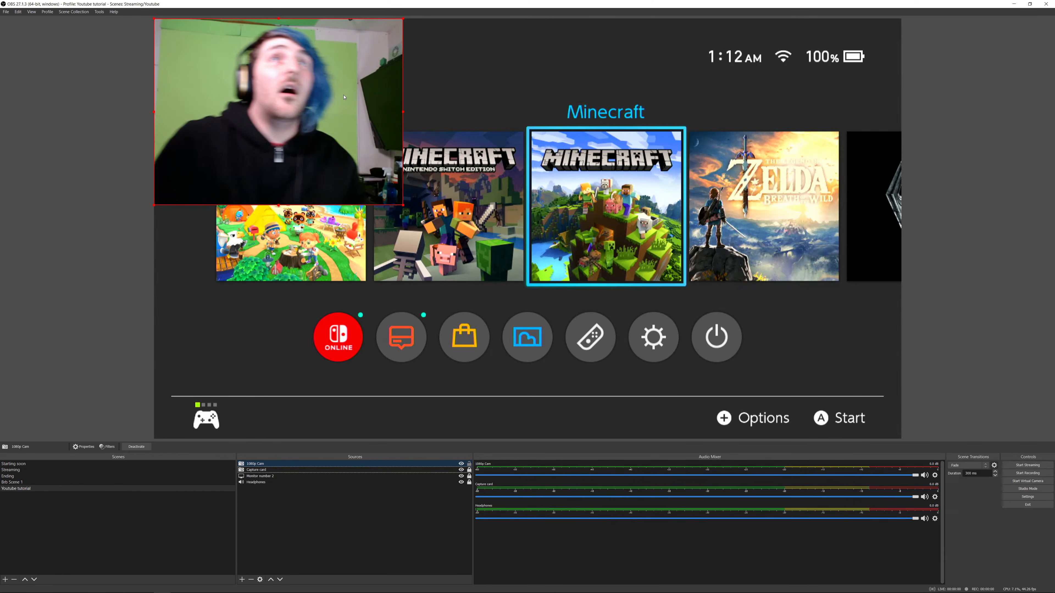
Move the 1080p Cam feed to the canvas's lower-left corner, and shift it towards the middle over the game tiles
left_click_drag(285, 103, 287, 334)
left_click(108, 255)
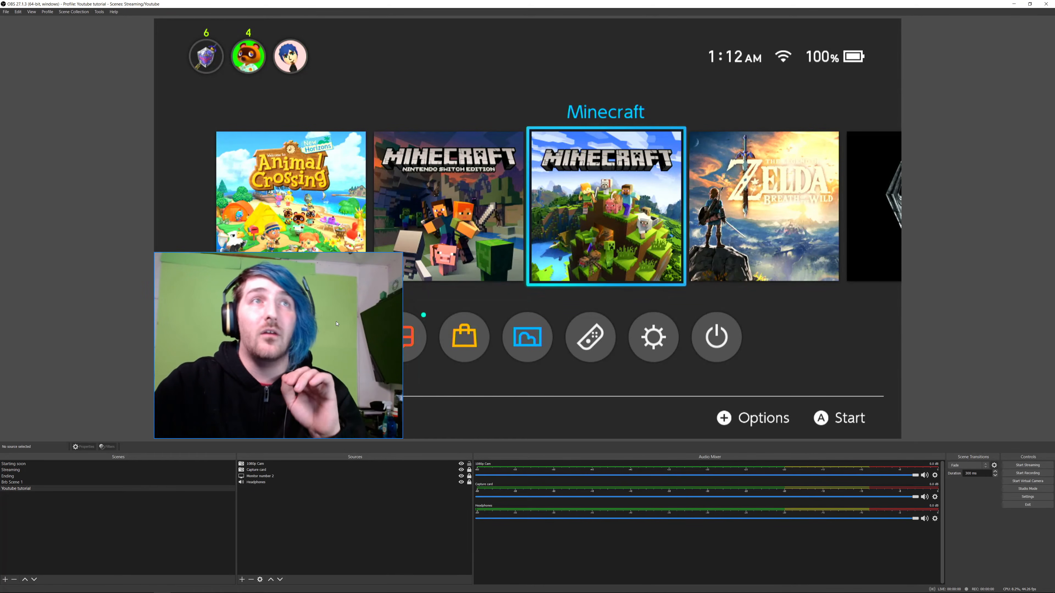
left_click_drag(321, 345, 448, 251)
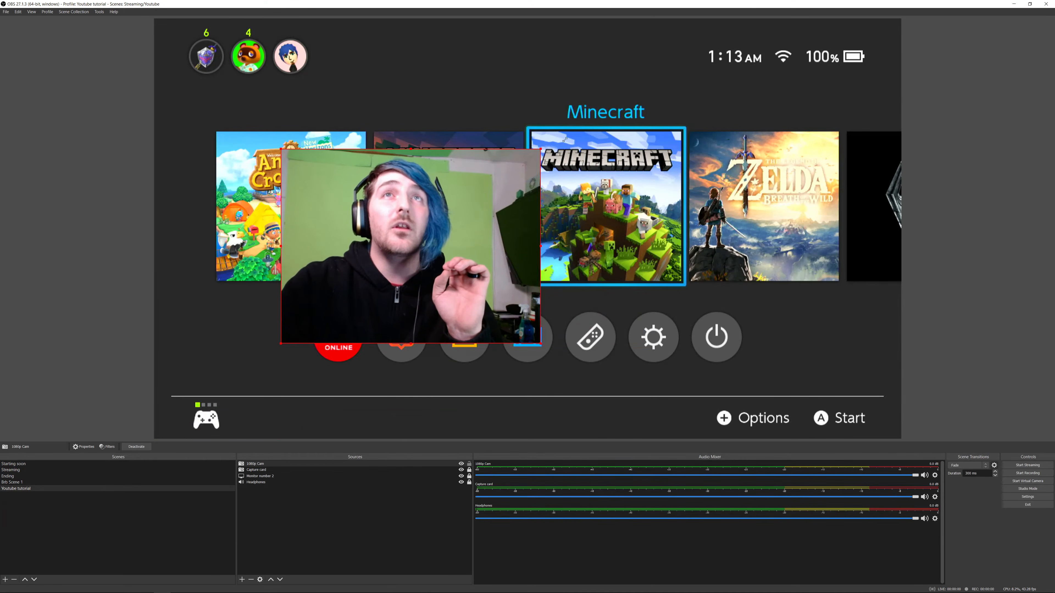
Enlarge the 1080p Cam feed to over half the canvas width and crop off roughly its upper third
left_click_drag(530, 157, 722, 70)
left_click_drag(603, 138, 512, 209)
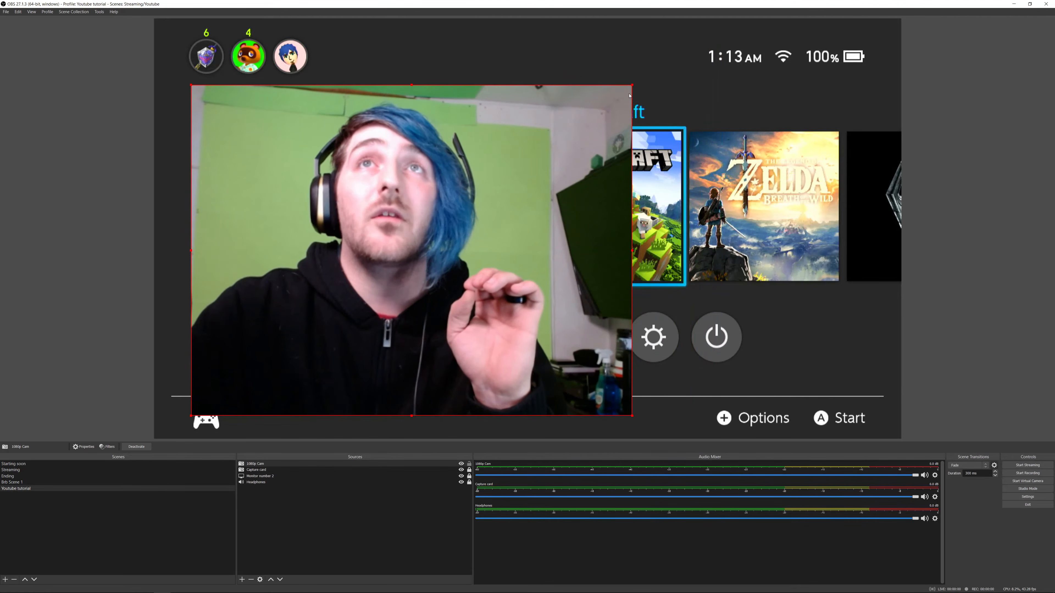
mouse_move(633, 84)
left_mouse_down()
mouse_move(605, 101)
mouse_move(628, 88)
left_mouse_up()
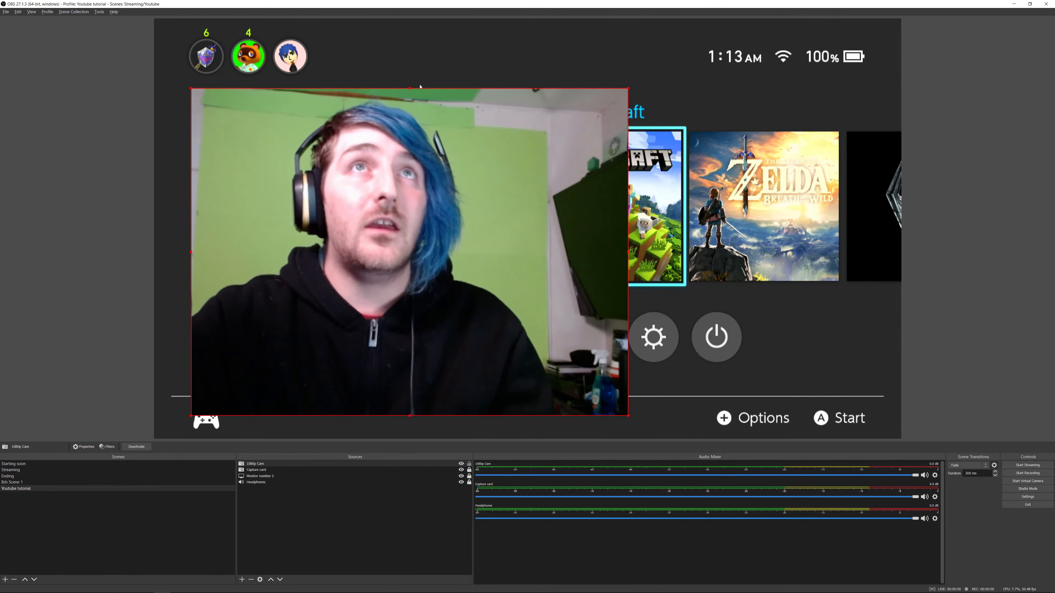
left_click_drag(409, 87, 409, 206)
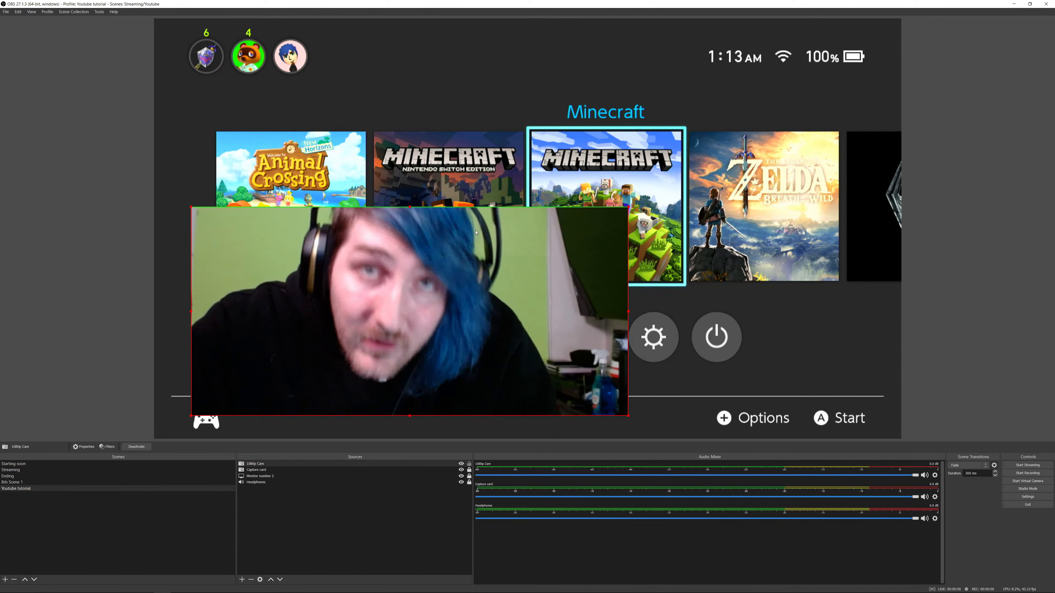
Restore the cropped upper part of the 1080p Cam feed
left_click_drag(414, 210, 420, 79)
Try rotating the 1080p Cam feed 90 degrees clockwise and repositioning it on the canvas
right_click(454, 205)
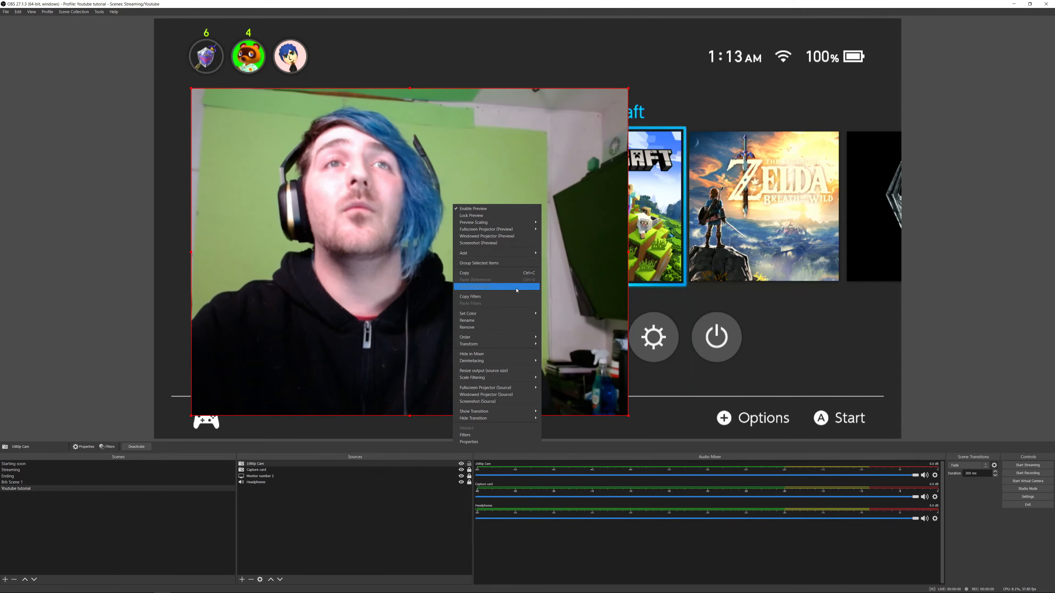
mouse_move(526, 344)
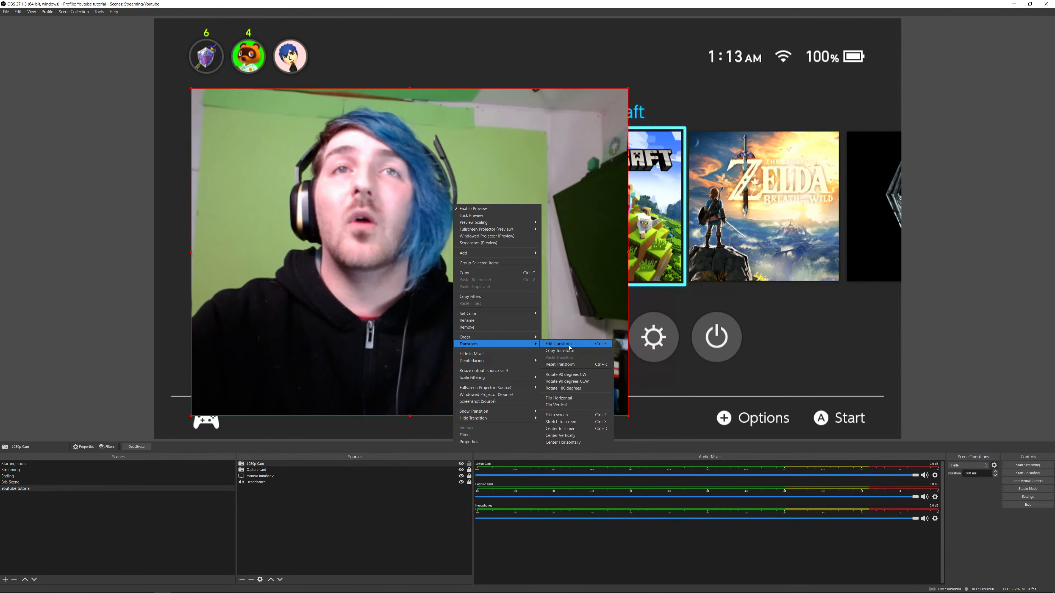
left_click(568, 376)
left_click_drag(449, 325, 559, 276)
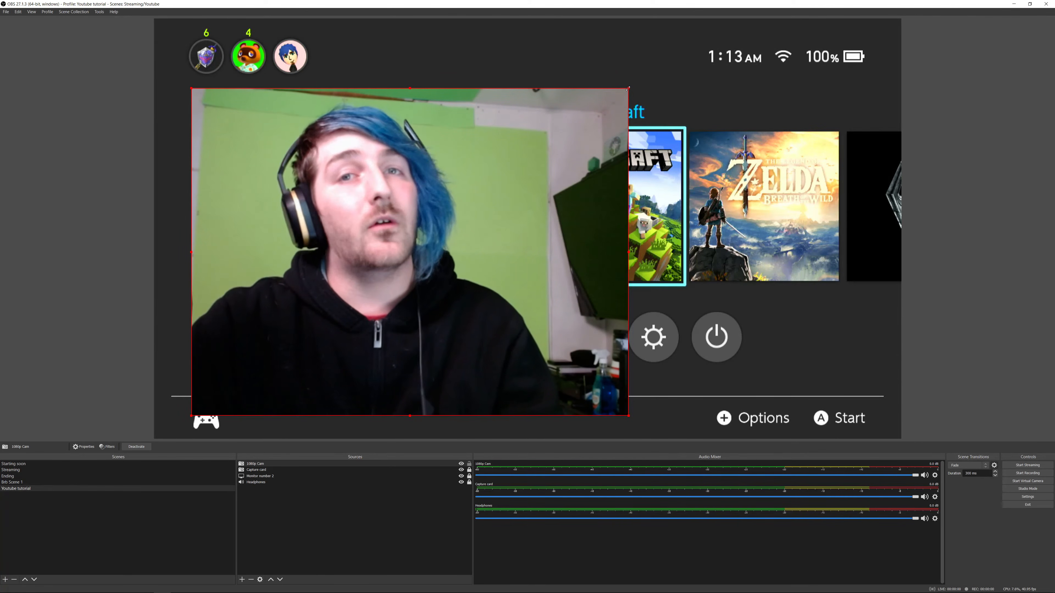
Shrink the 1080p Cam feed to about a fifth of the canvas width and place it in the lower-left corner
left_click_drag(628, 89, 472, 244)
left_click_drag(348, 318, 314, 345)
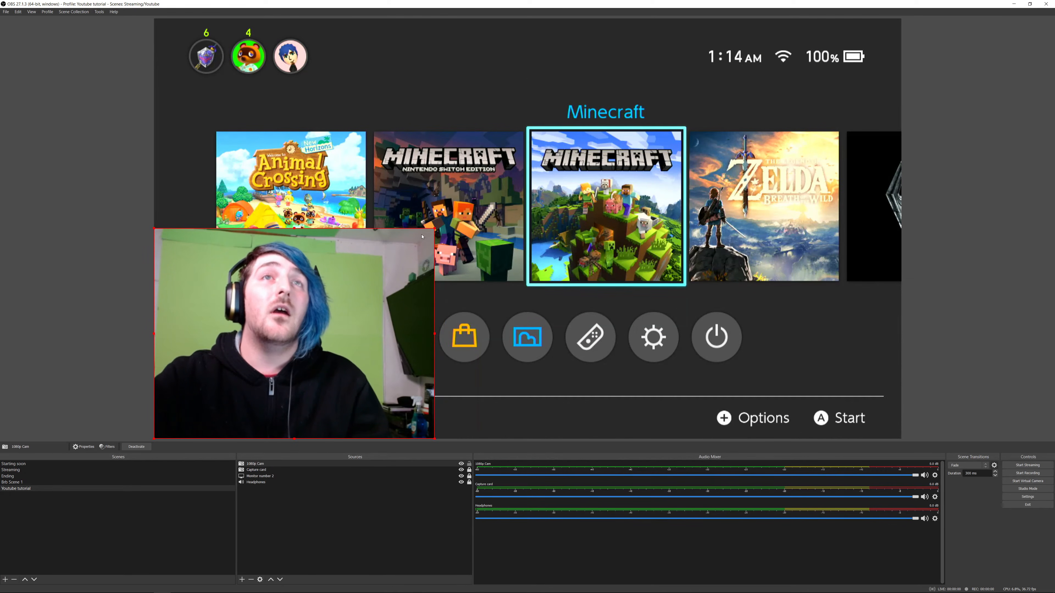
left_click_drag(433, 229, 305, 325)
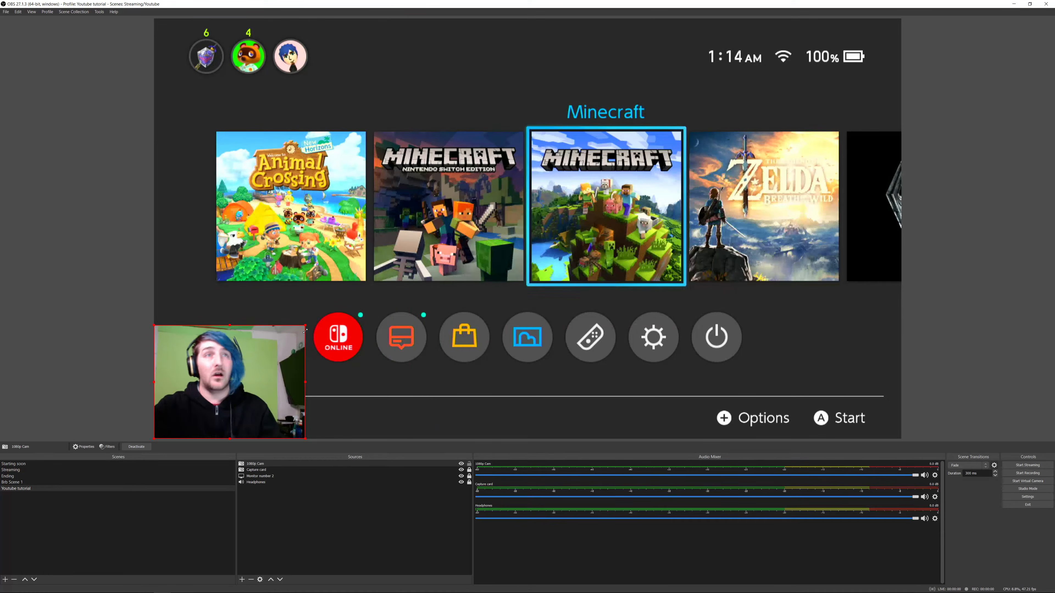
left_click(123, 358)
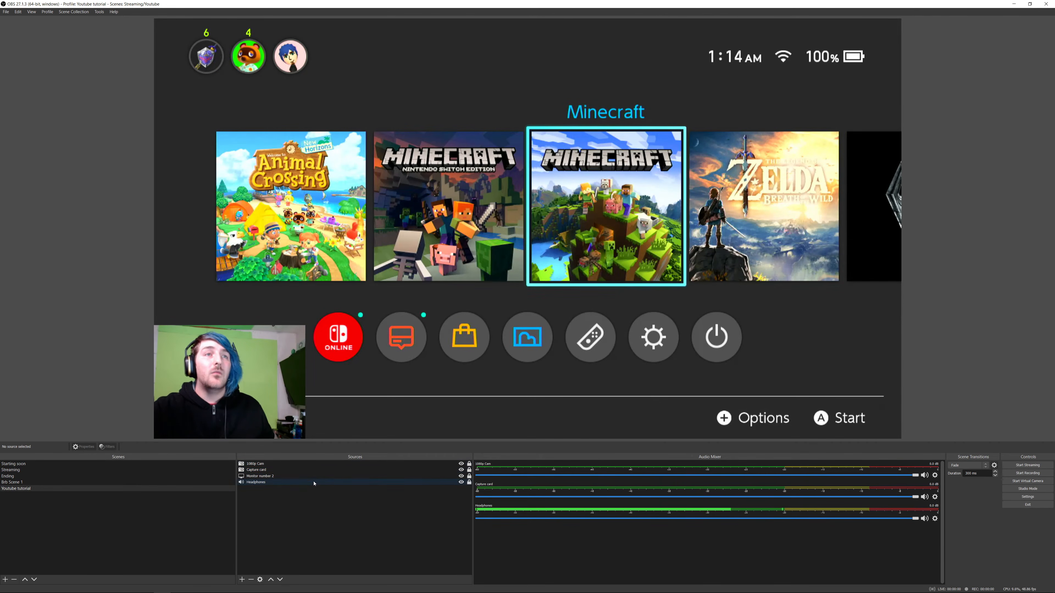
Move Capture card above 1080p Cam and back below it in the source order, and lock both sources
left_click_drag(316, 471, 398, 463)
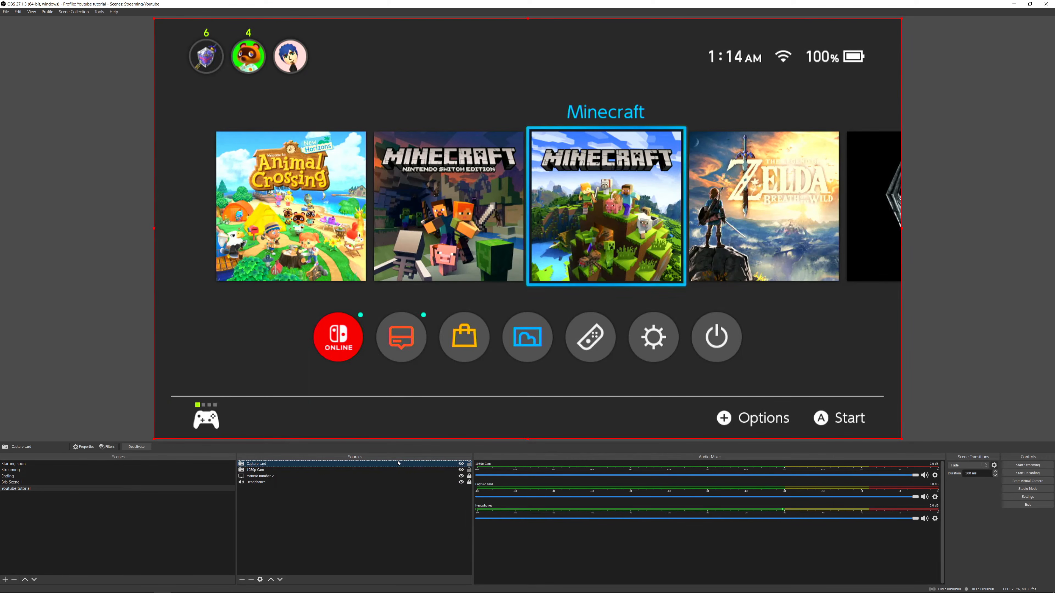
left_click_drag(413, 471, 412, 464)
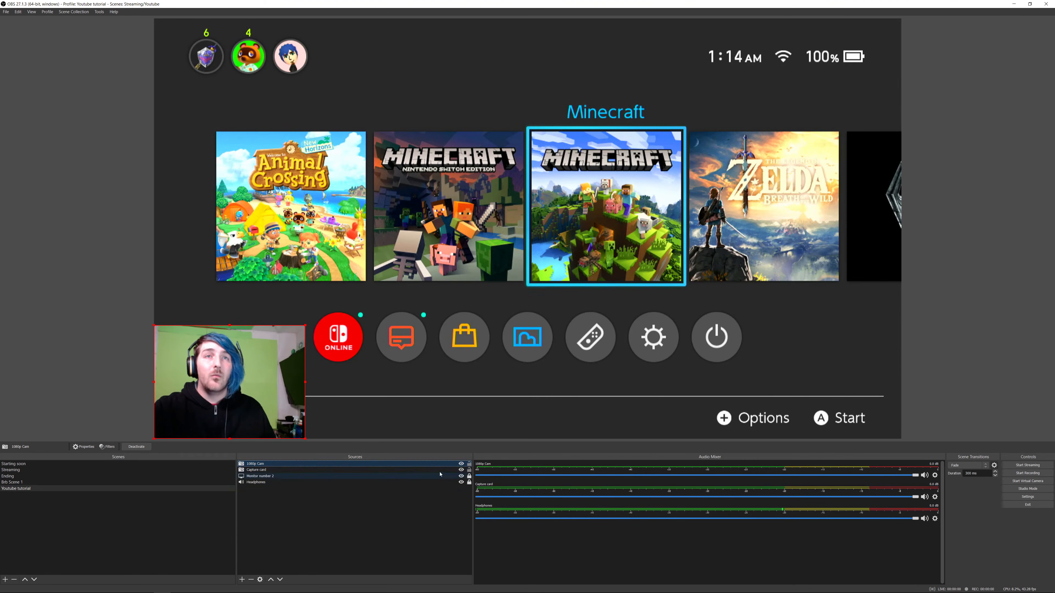
left_click(469, 471)
left_click(469, 464)
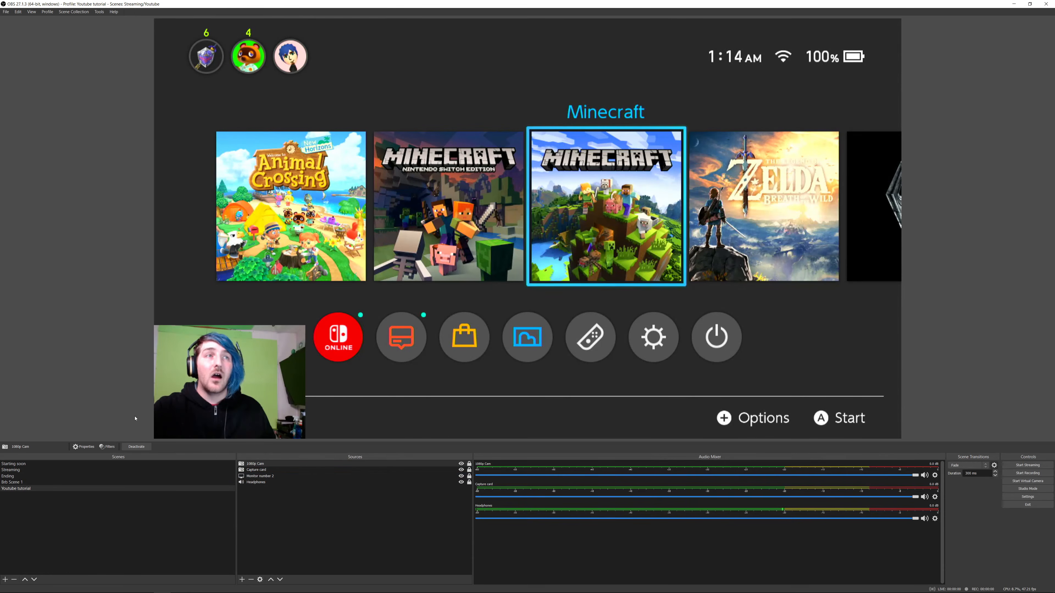
Crop the 1080p Cam feed's sides and upper edge to the green backdrop, keeping it in the canvas's lower-left corner
left_click(294, 403)
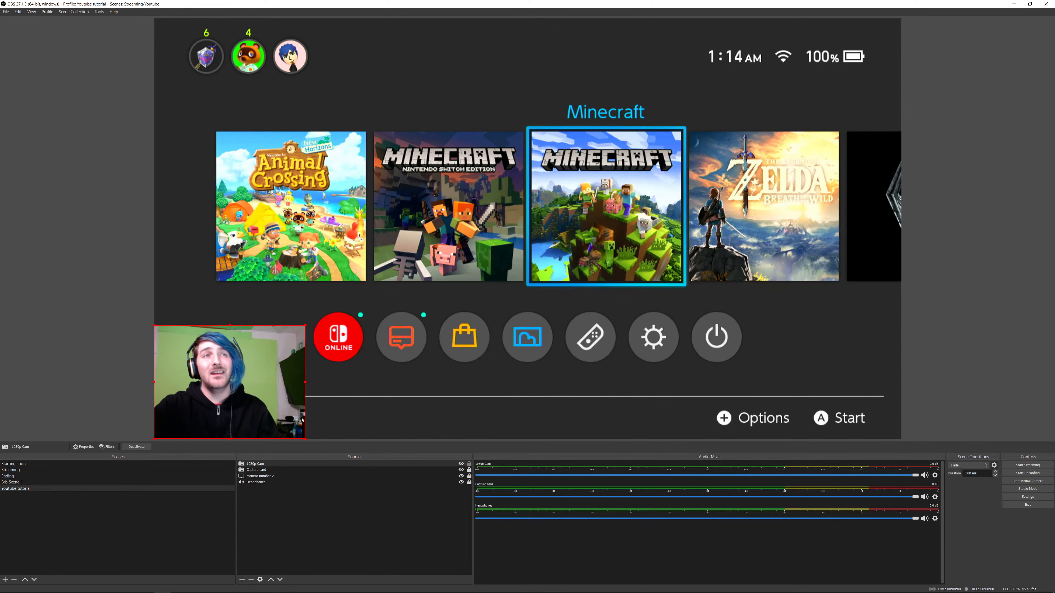
left_click_drag(305, 387, 260, 411)
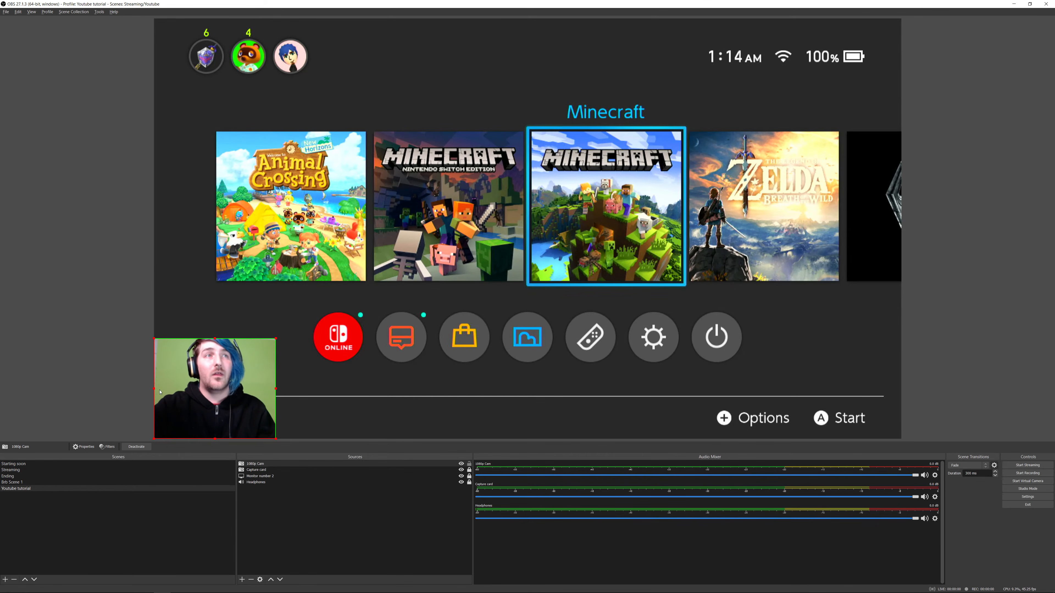
left_click_drag(155, 387, 169, 397)
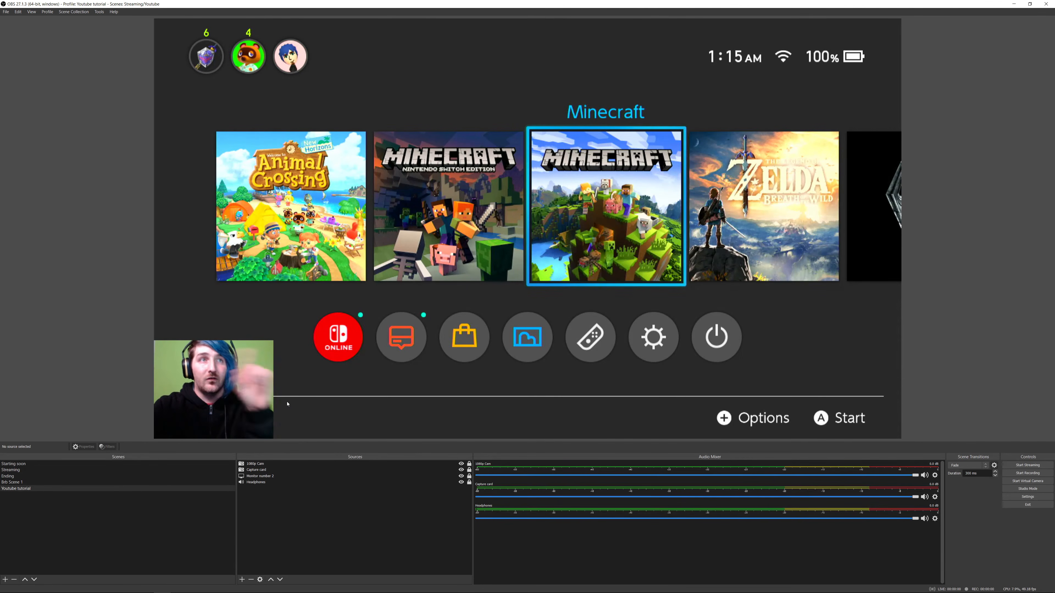
Add a Chroma Key effect filter named Greenscreen to the 1080p Cam source
left_click(306, 465)
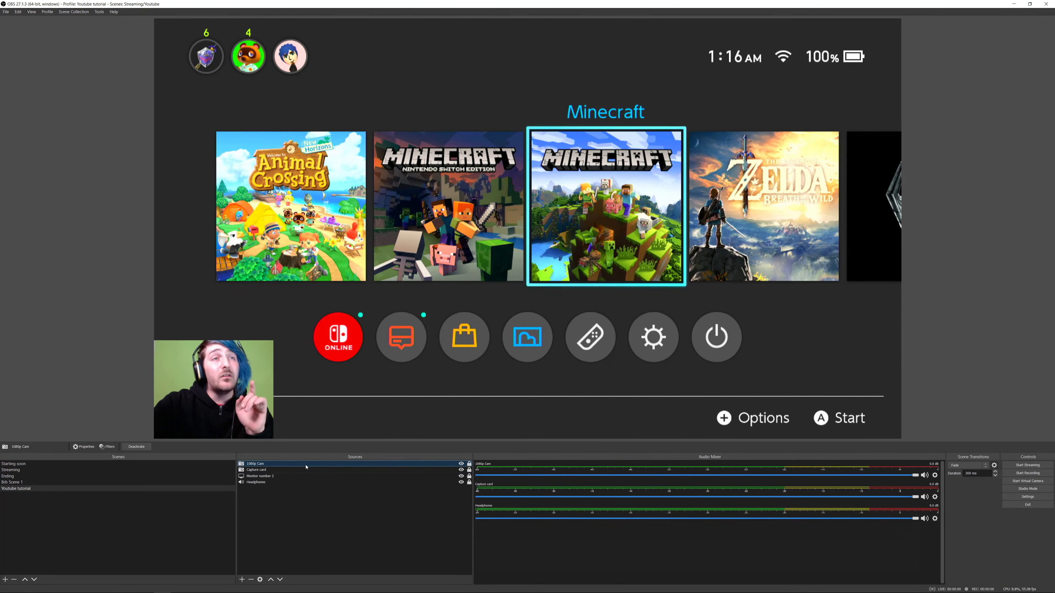
right_click(307, 466)
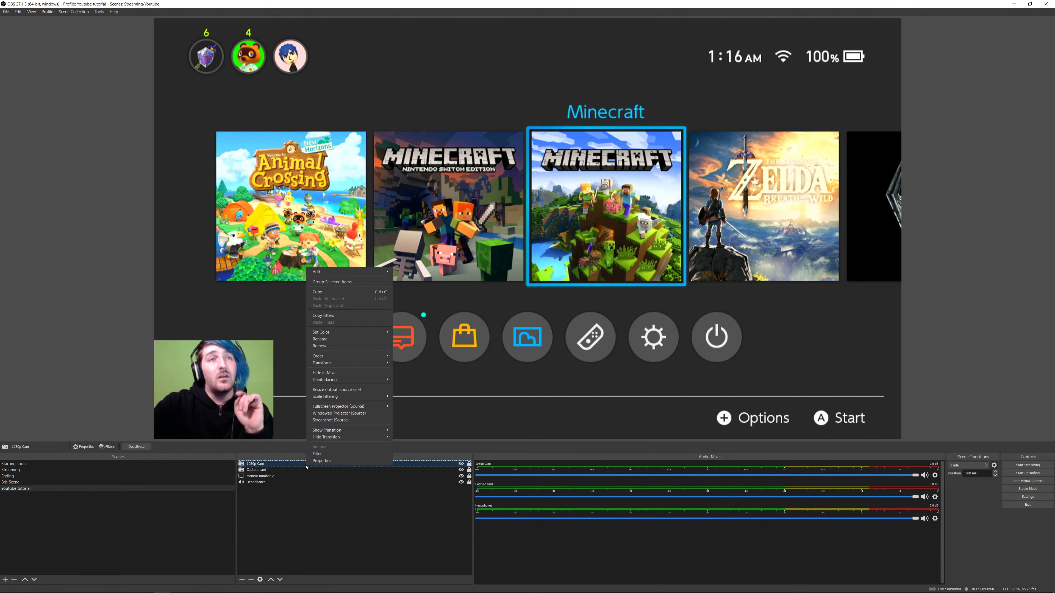
left_click(318, 455)
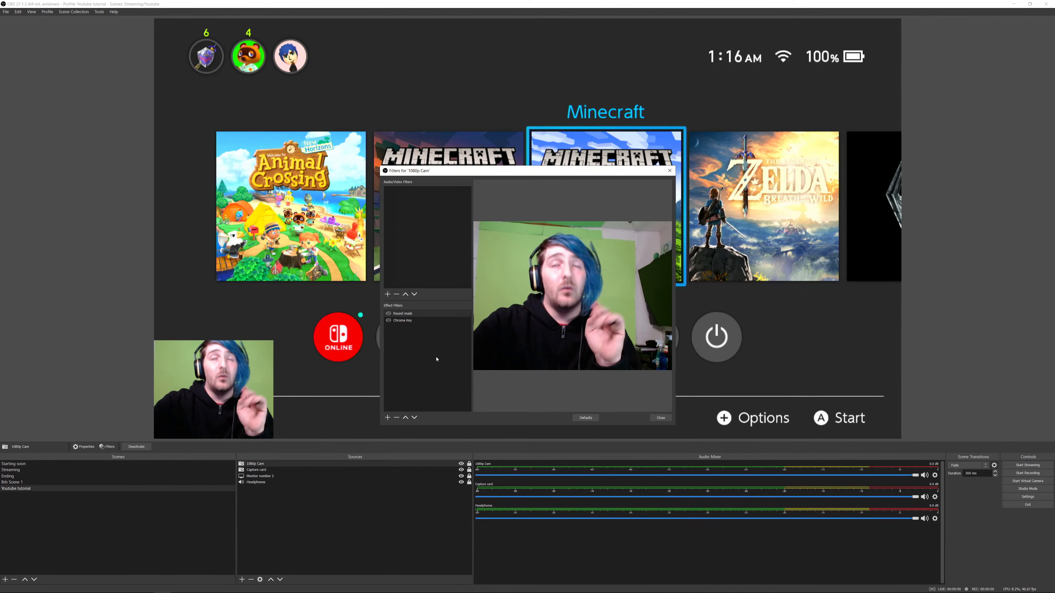
left_click(388, 417)
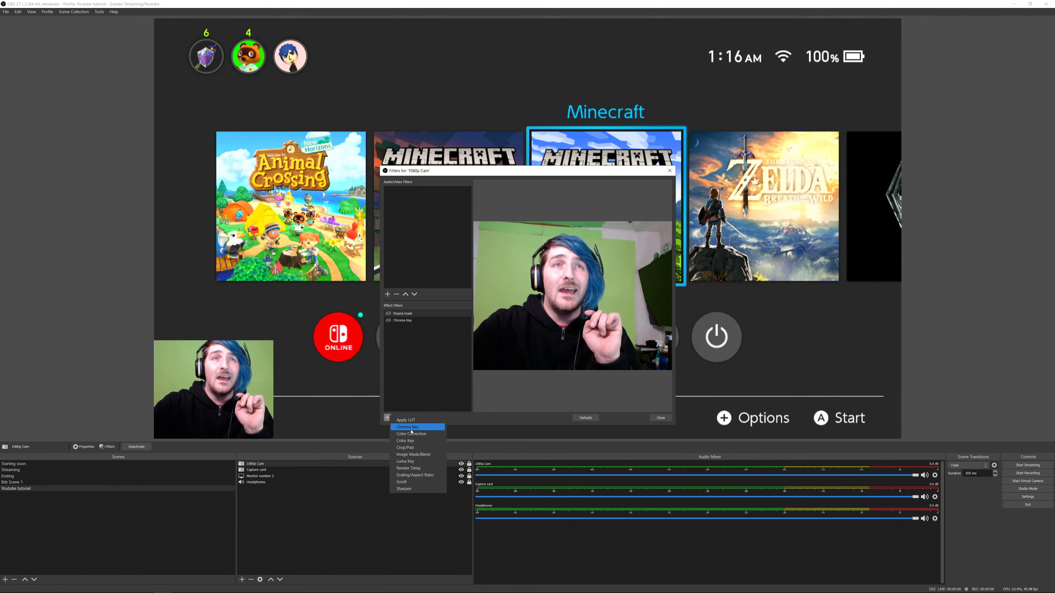
left_click(422, 430)
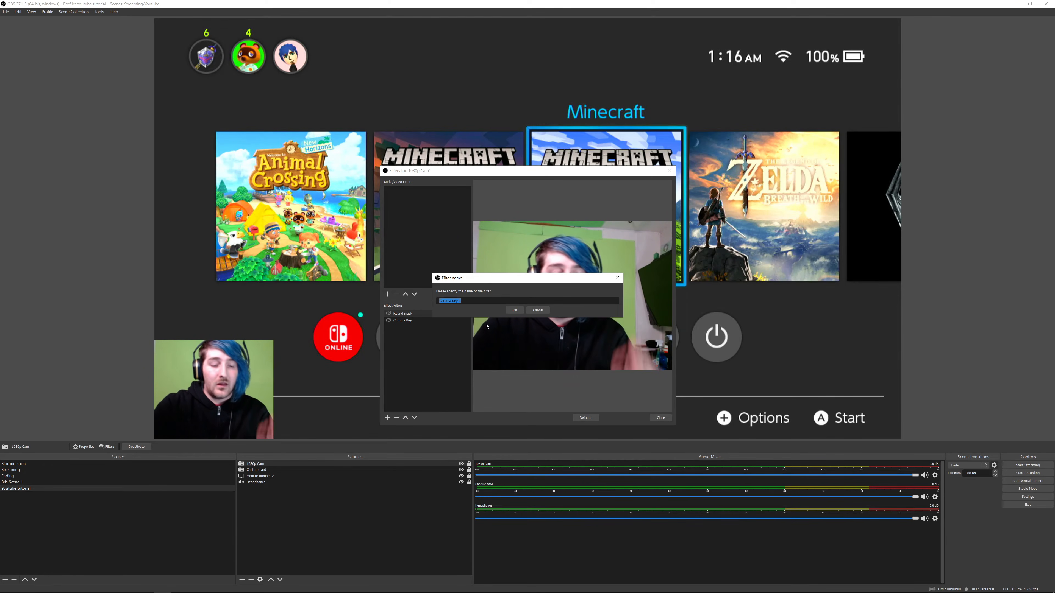
type("Greenscreen")
key("Return")
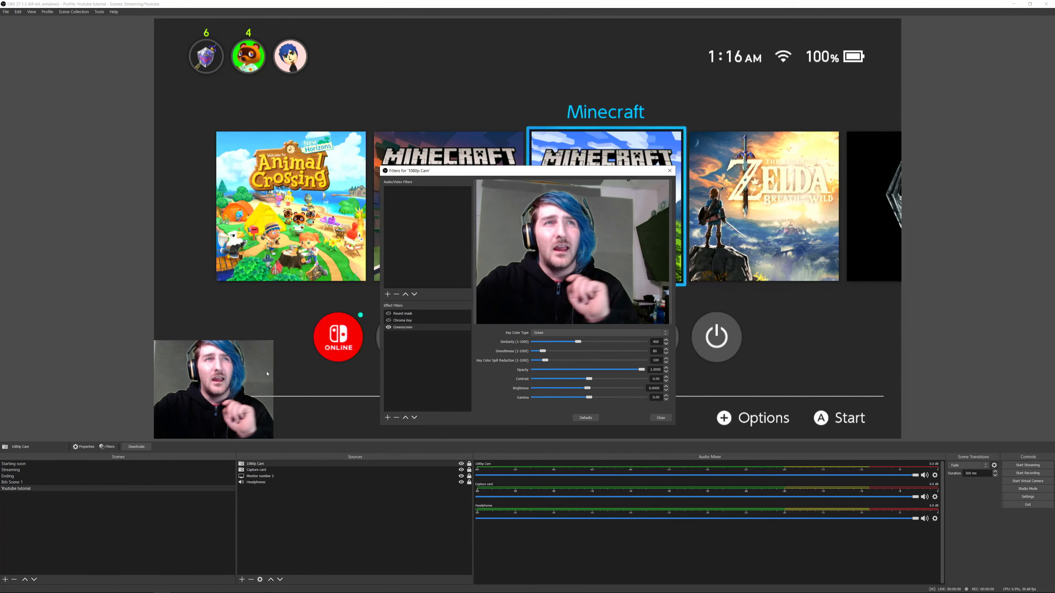
Use Green as the Greenscreen filter's key color type and adjust its similarity to remove only the backdrop
left_click(662, 335)
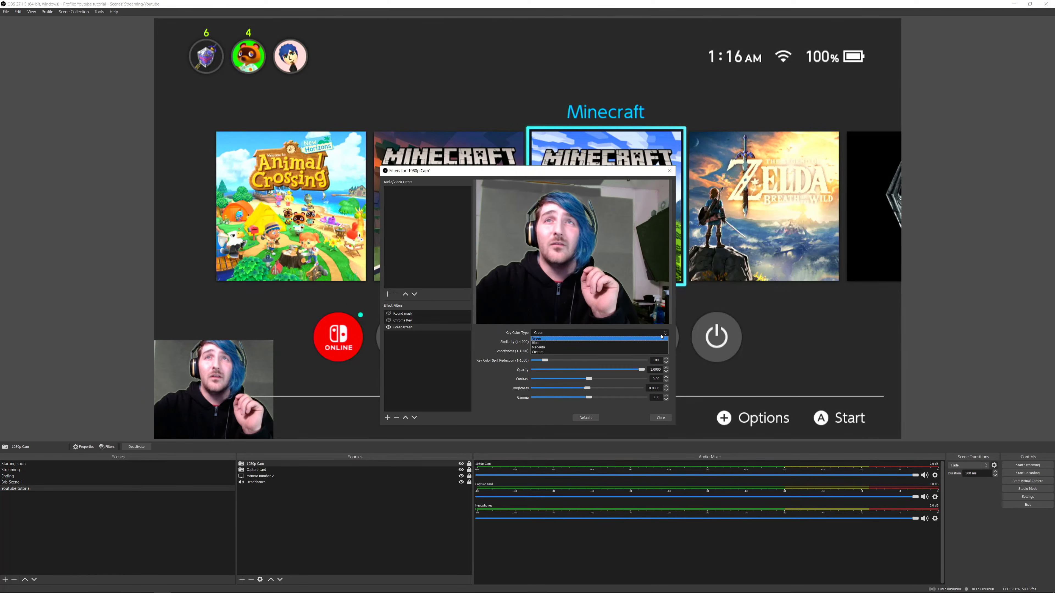
left_click(536, 338)
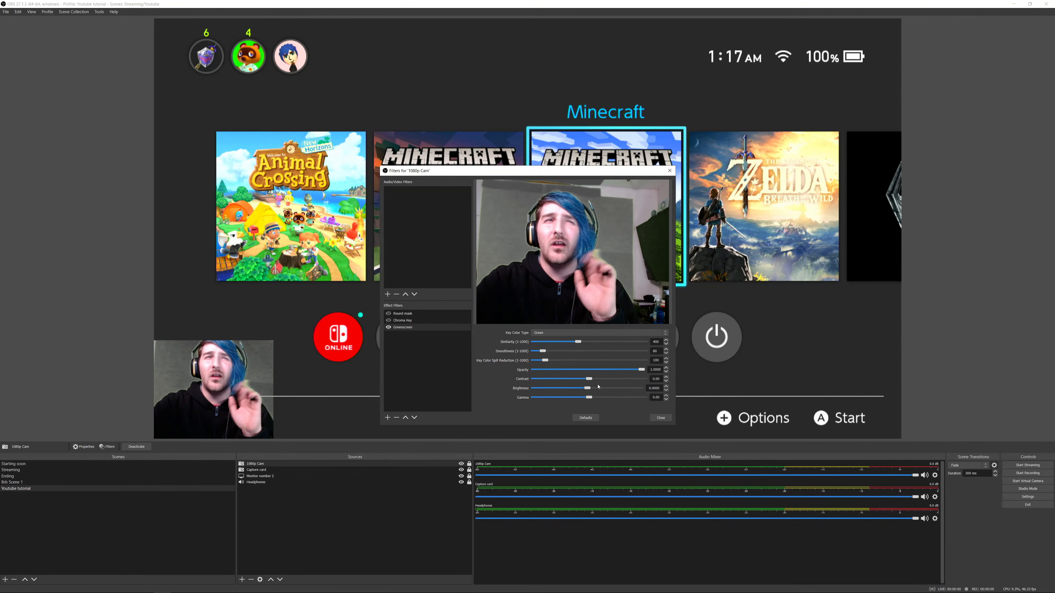
left_click_drag(578, 342, 594, 344)
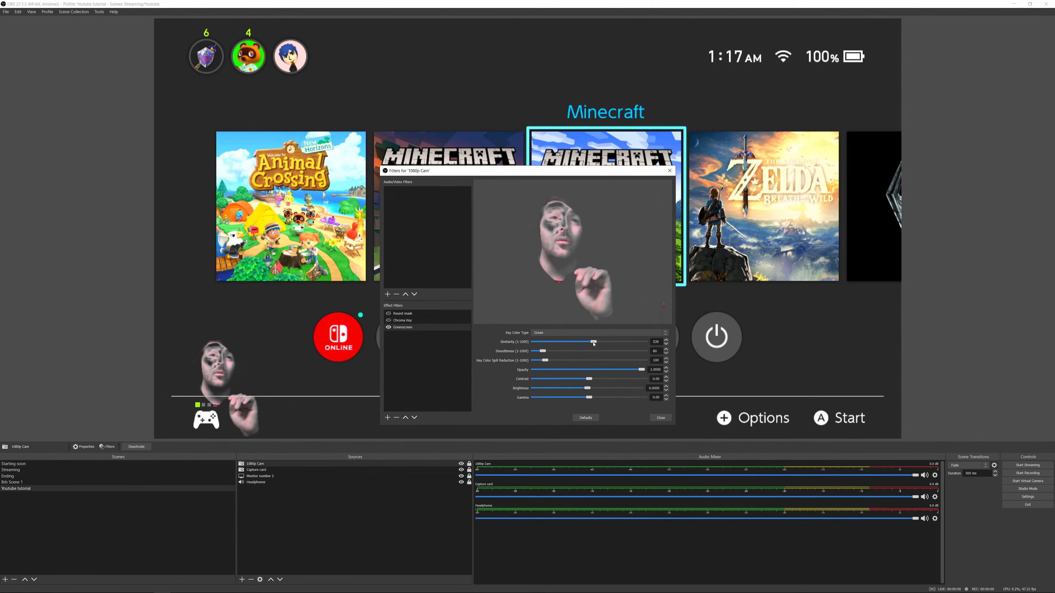
left_click_drag(594, 344, 583, 346)
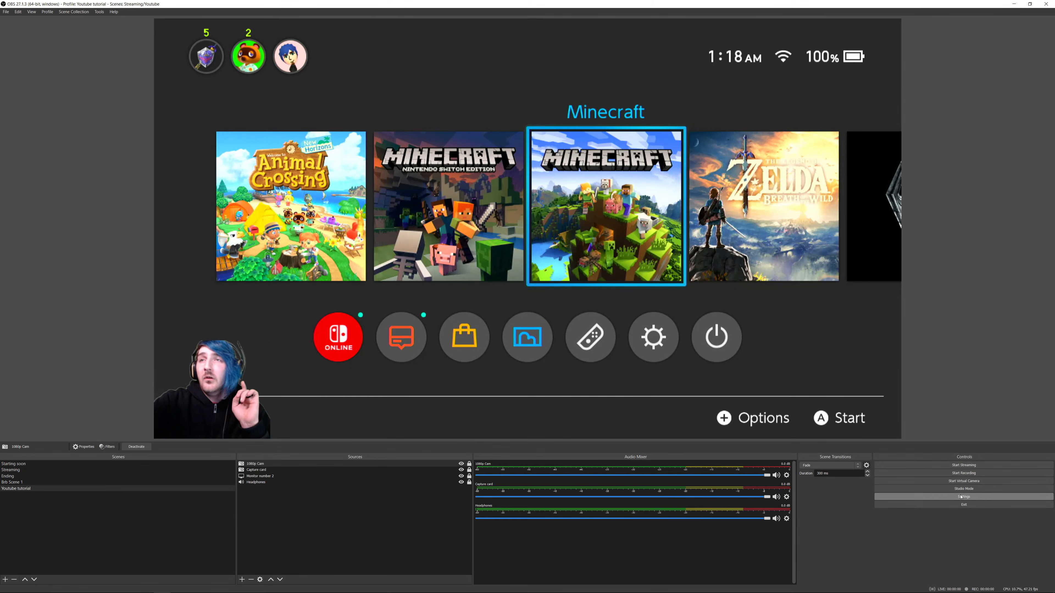
Review the theme choices and other General settings, and leave the settings without saving changes
left_click(962, 497)
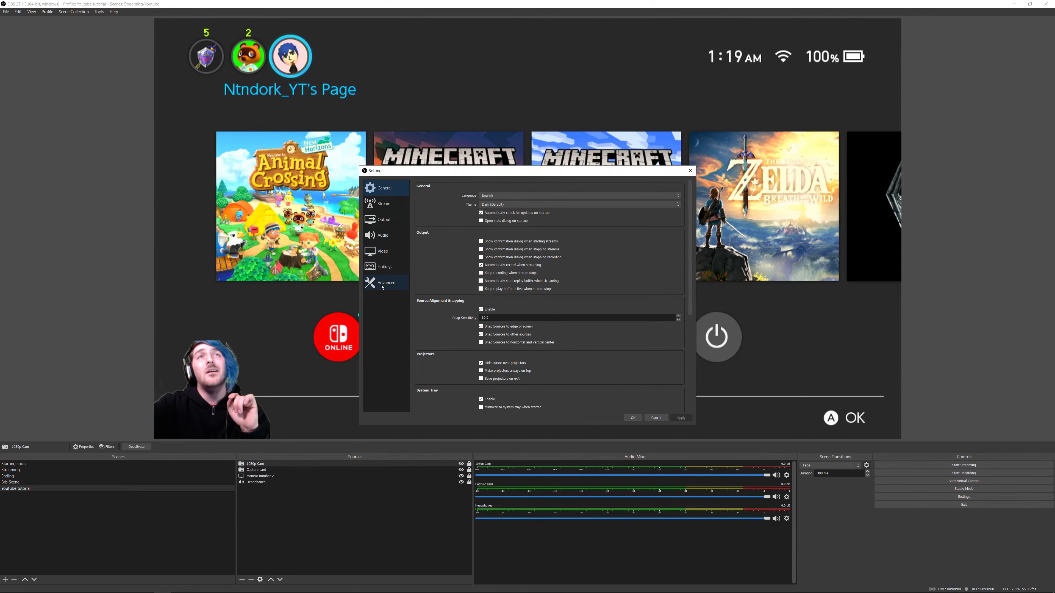
left_click(669, 204)
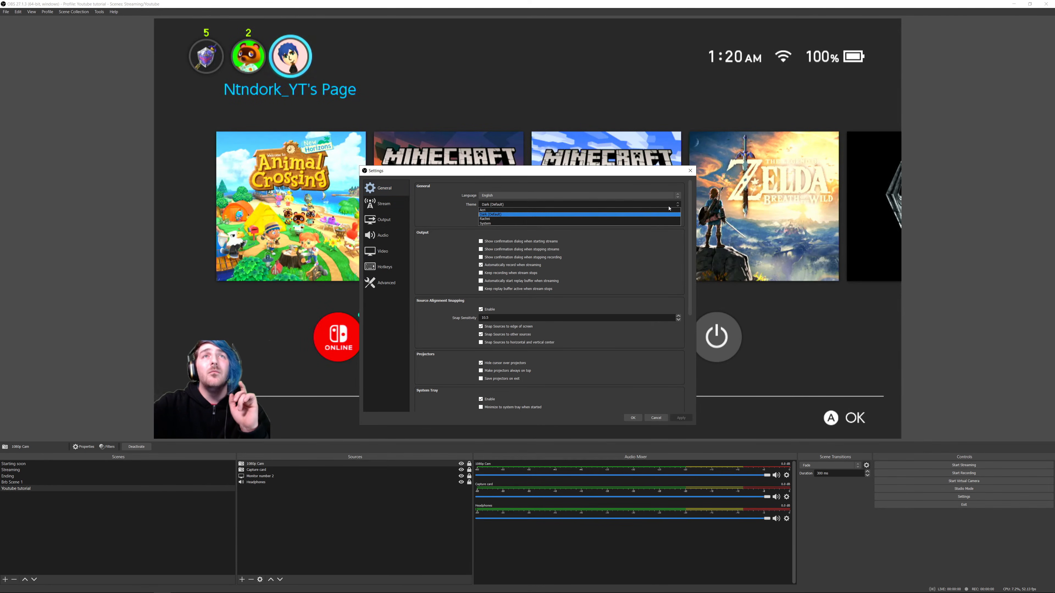
left_click(664, 242)
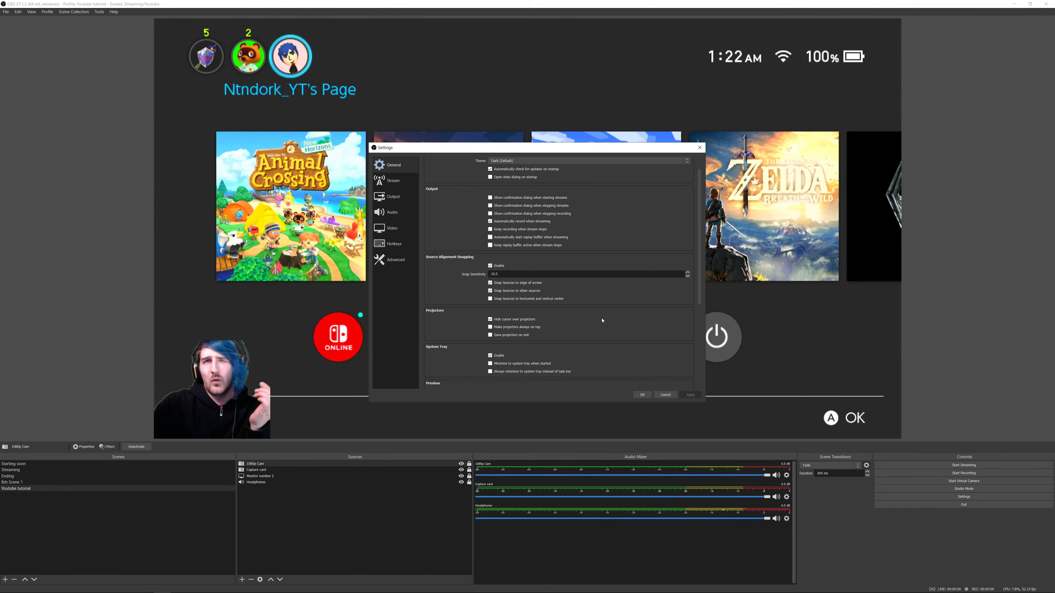
left_click(665, 395)
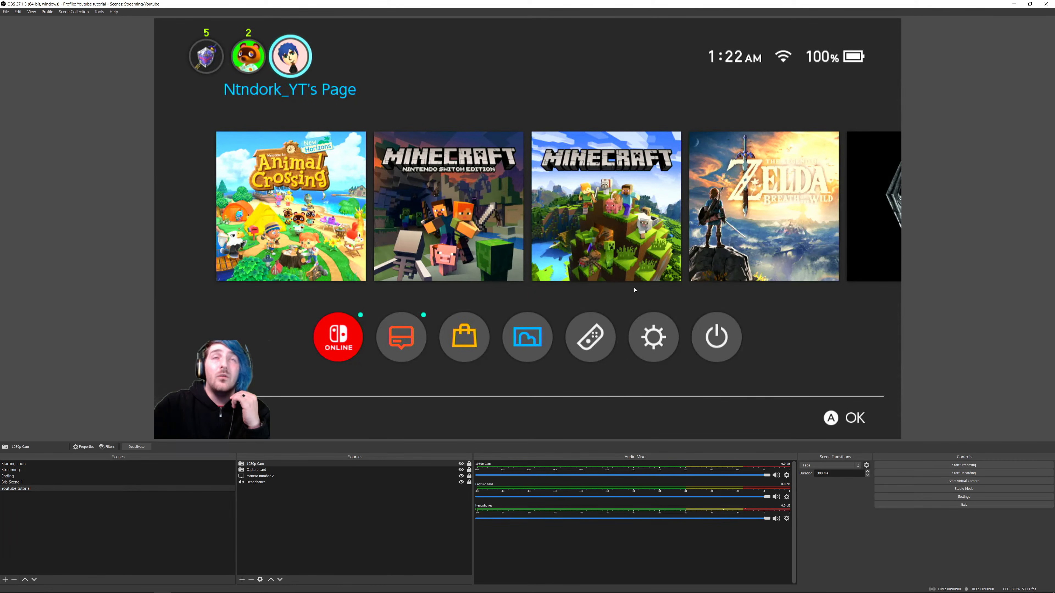
Project the preview fullscreen on the 3840x2160 monitor
right_click(496, 154)
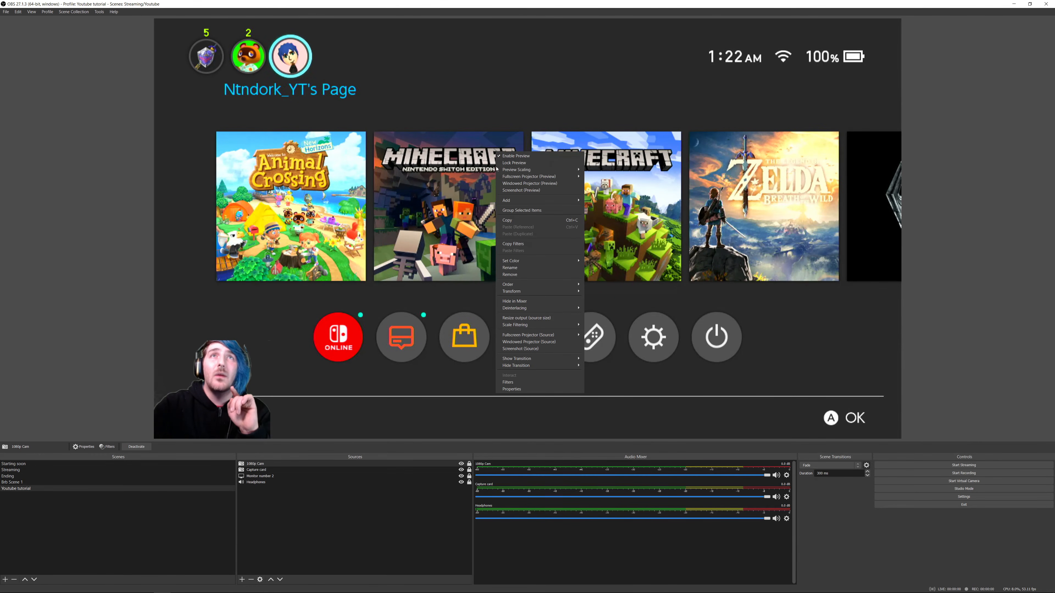
mouse_move(547, 179)
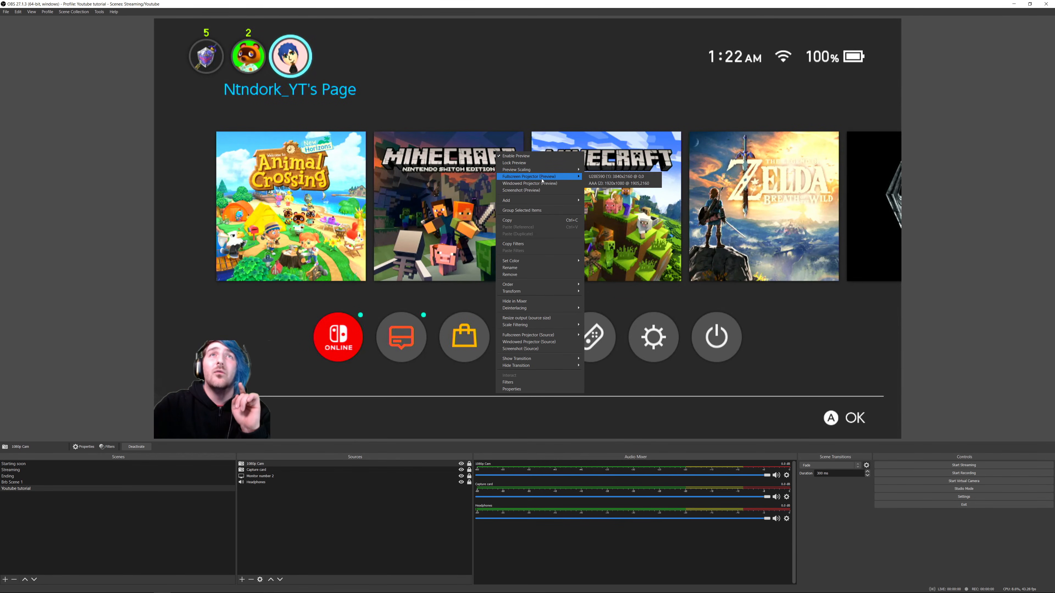
left_click(601, 178)
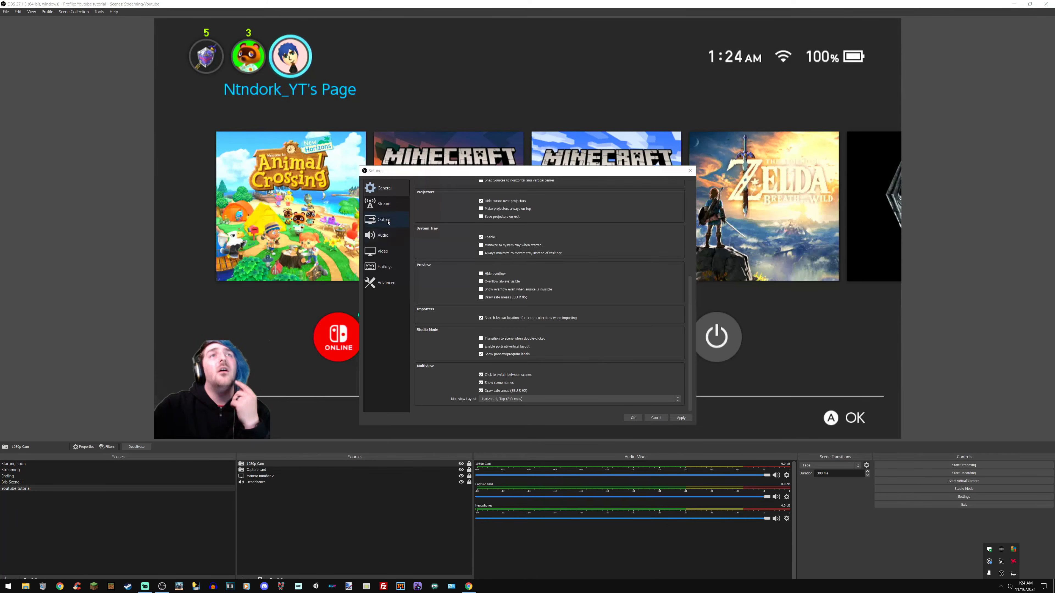
Set the streaming service to YouTube - RTMPS in the stream settings
left_click(382, 208)
left_click(549, 189)
left_click(549, 188)
left_click(549, 189)
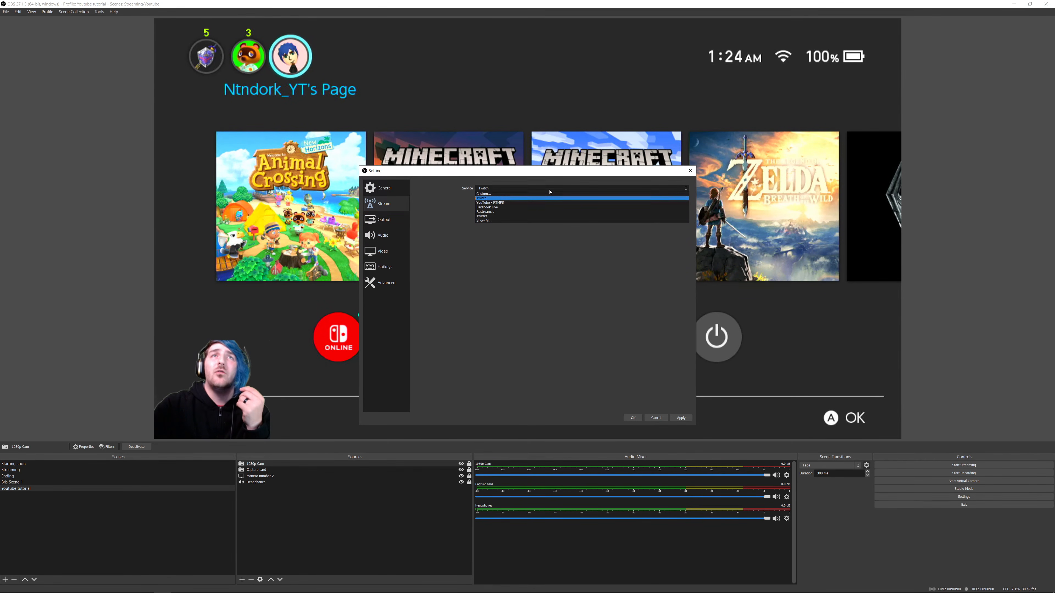
left_click(538, 188)
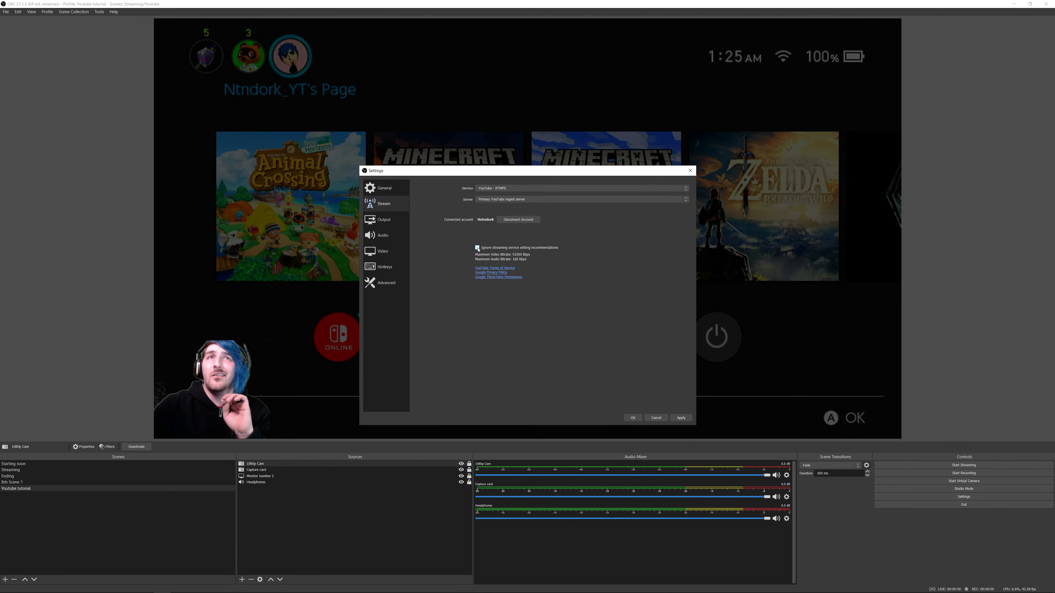
Set the recording path in the output settings to the Past streams folder
left_click(386, 221)
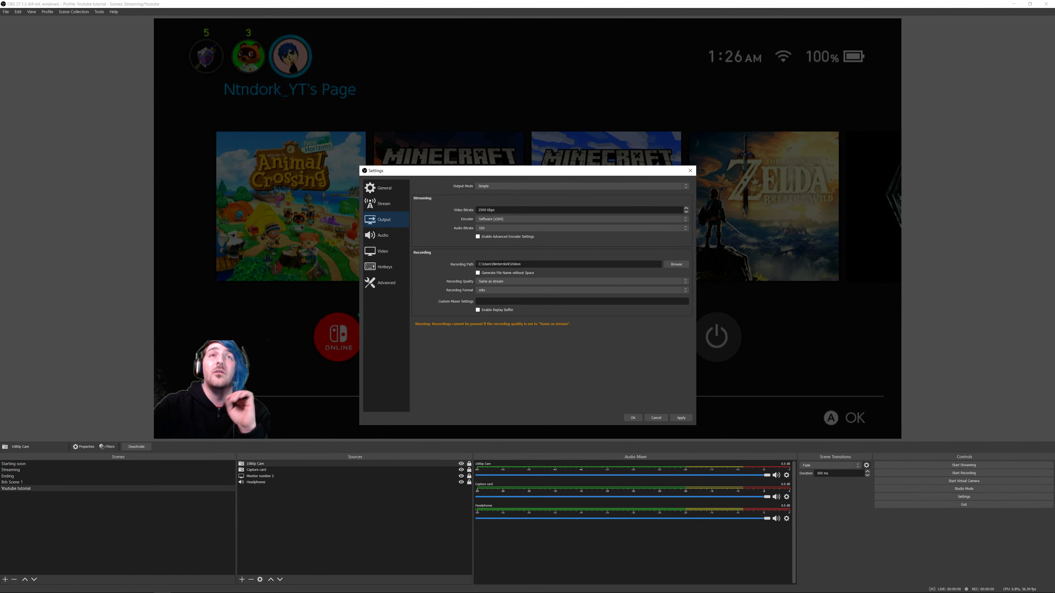
left_click(676, 264)
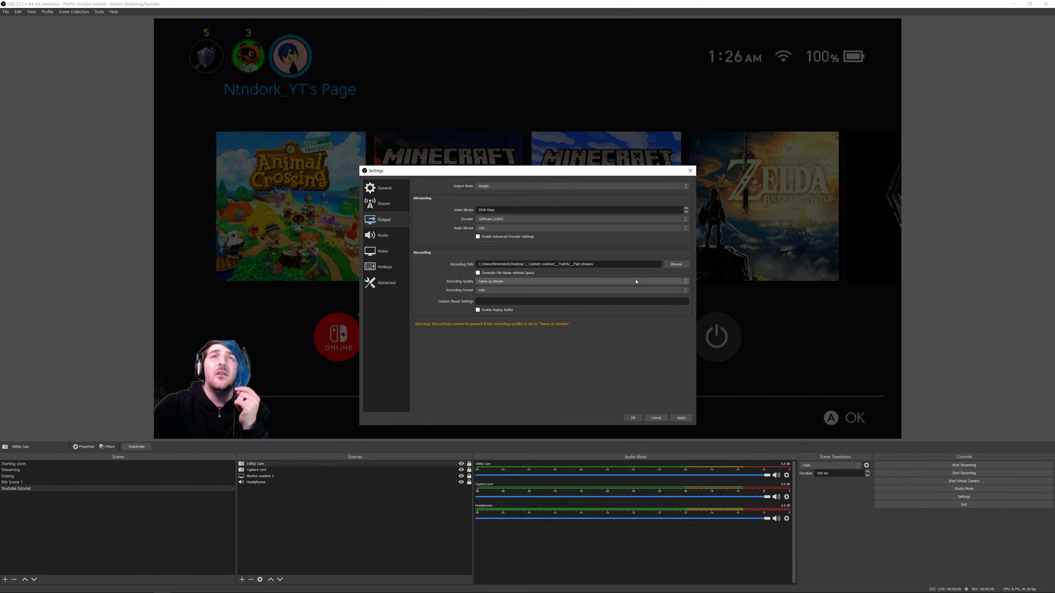
Examine the global audio device settings and the video resolution and FPS settings
left_click(383, 236)
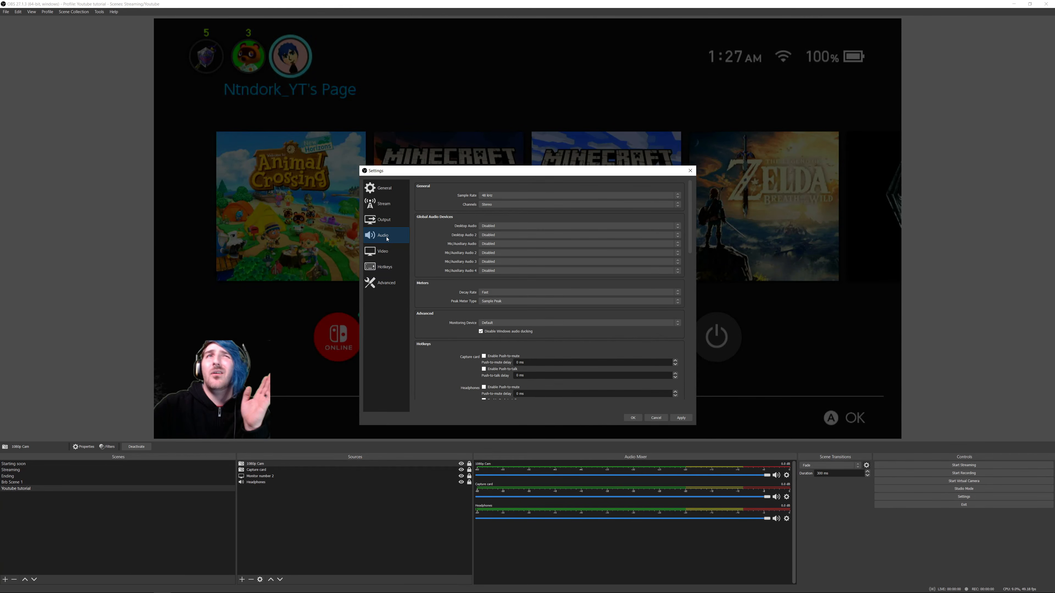
left_click(391, 252)
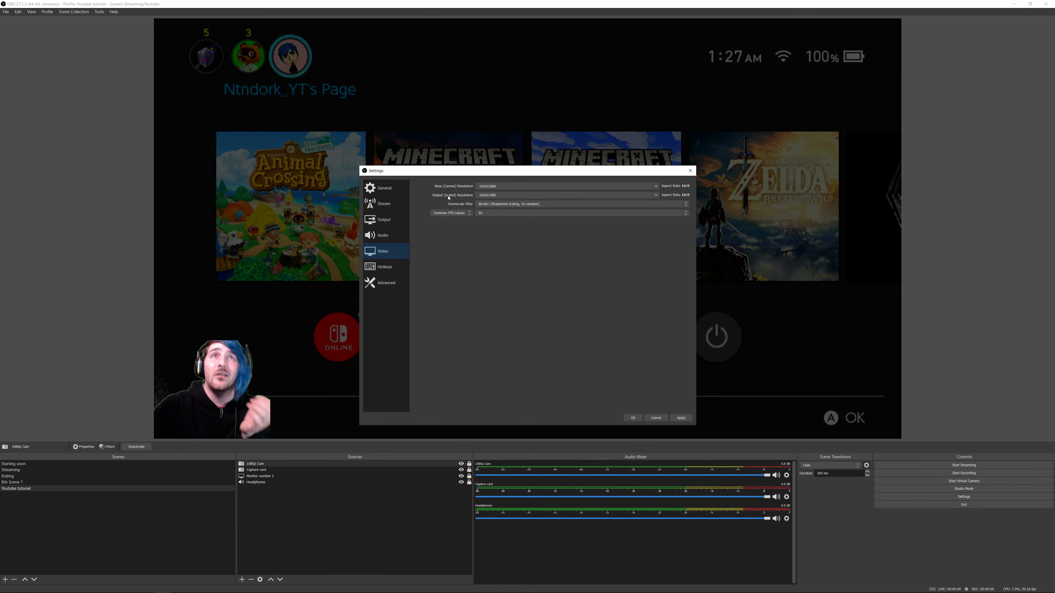
Switch the common FPS value in the video settings to 30 and back to 60
left_click(515, 212)
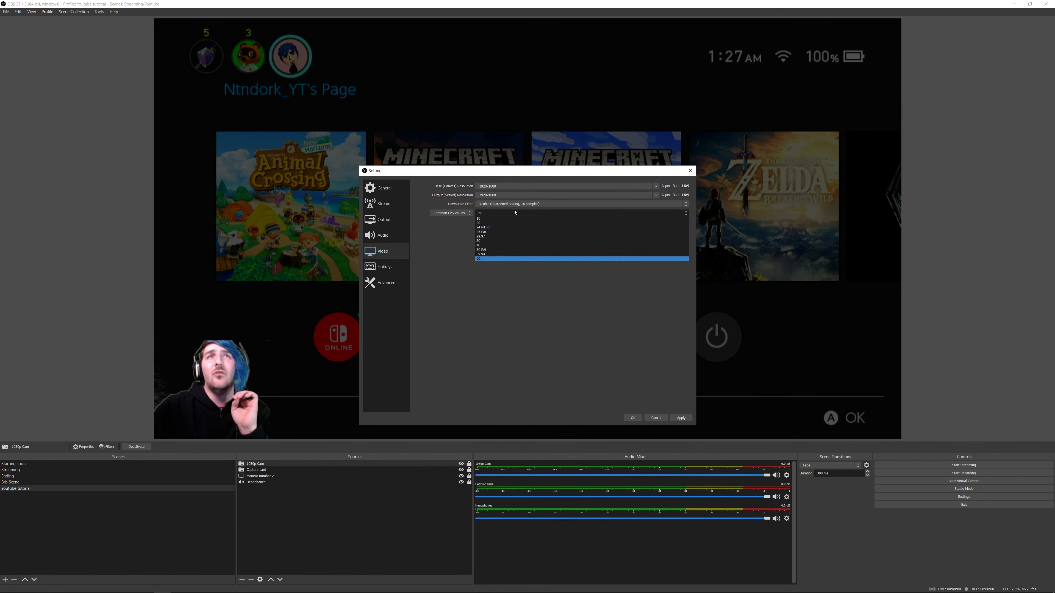
left_click(498, 242)
left_click(506, 215)
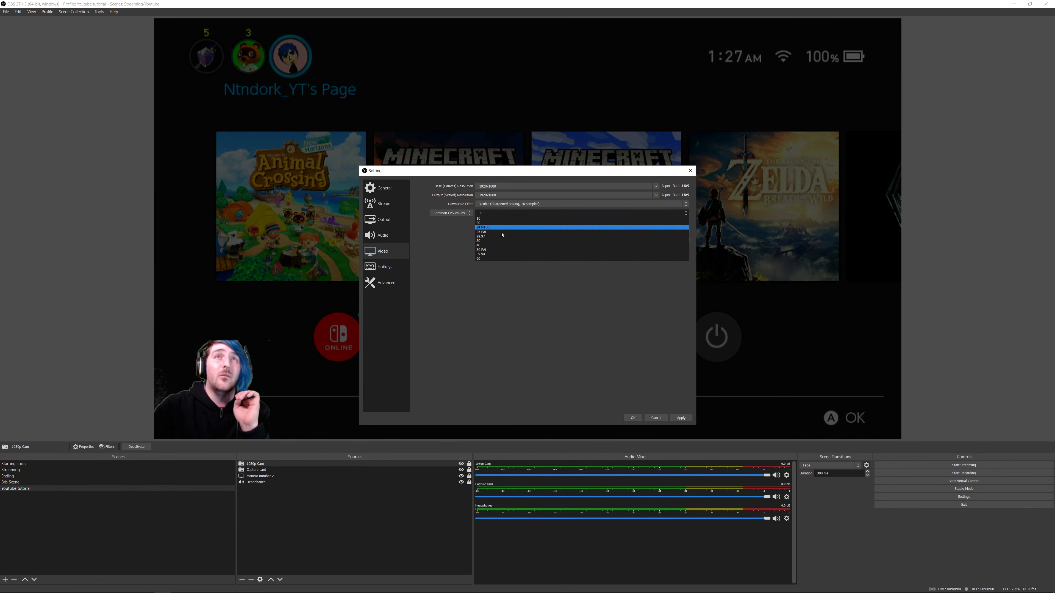
left_click(498, 259)
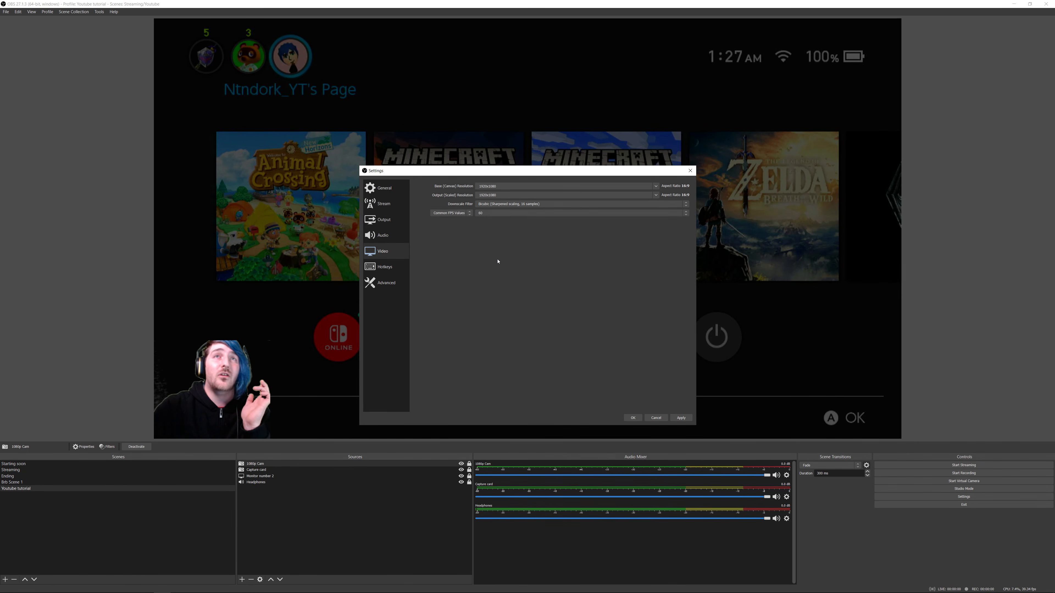
left_click(488, 213)
left_click(484, 259)
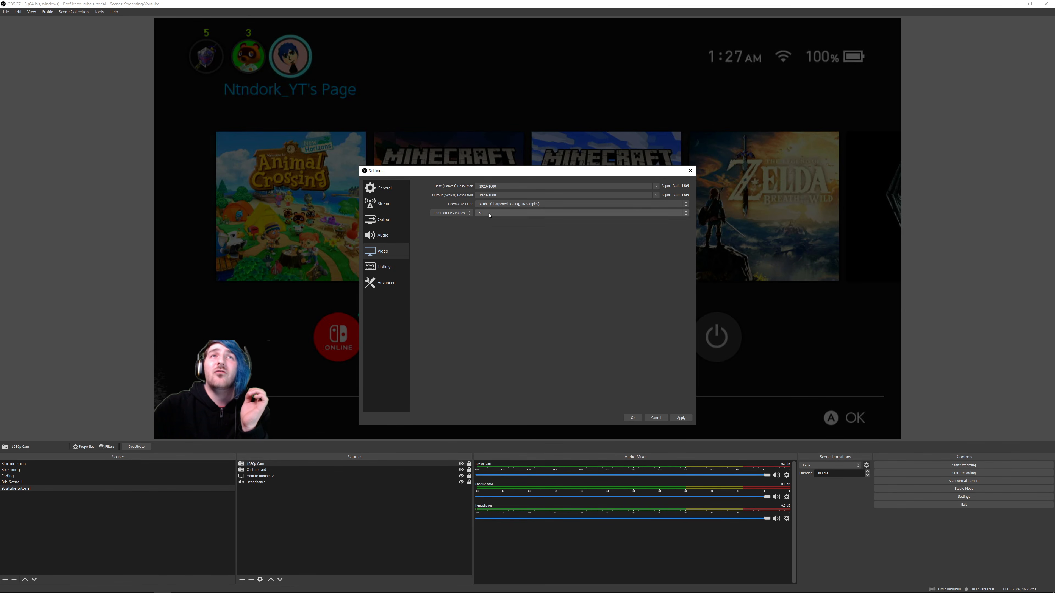
Assign Shift + Space as the Start Recording hotkey
left_click(385, 266)
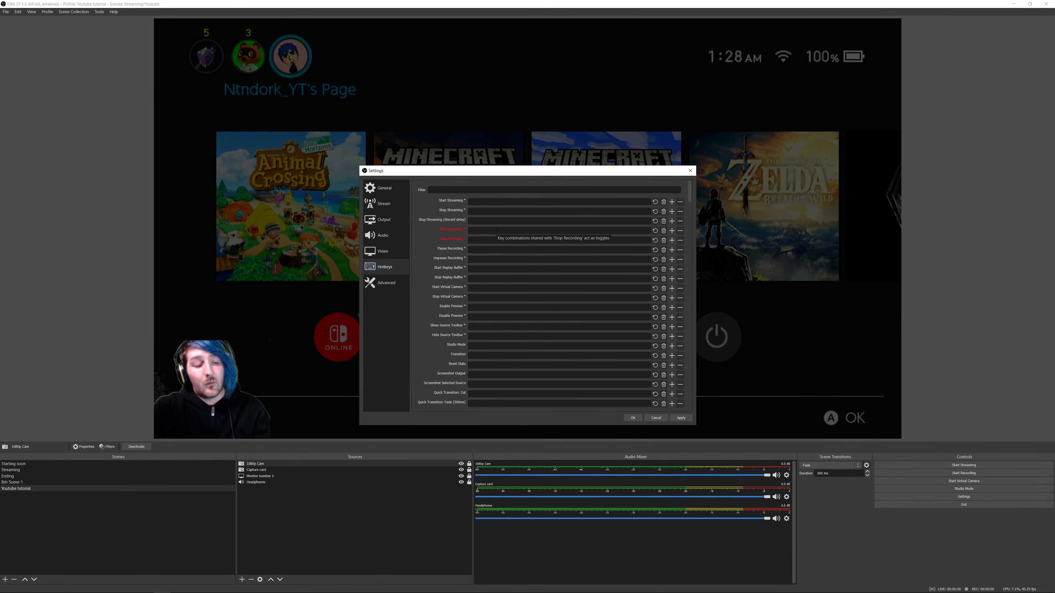
key("shift+space")
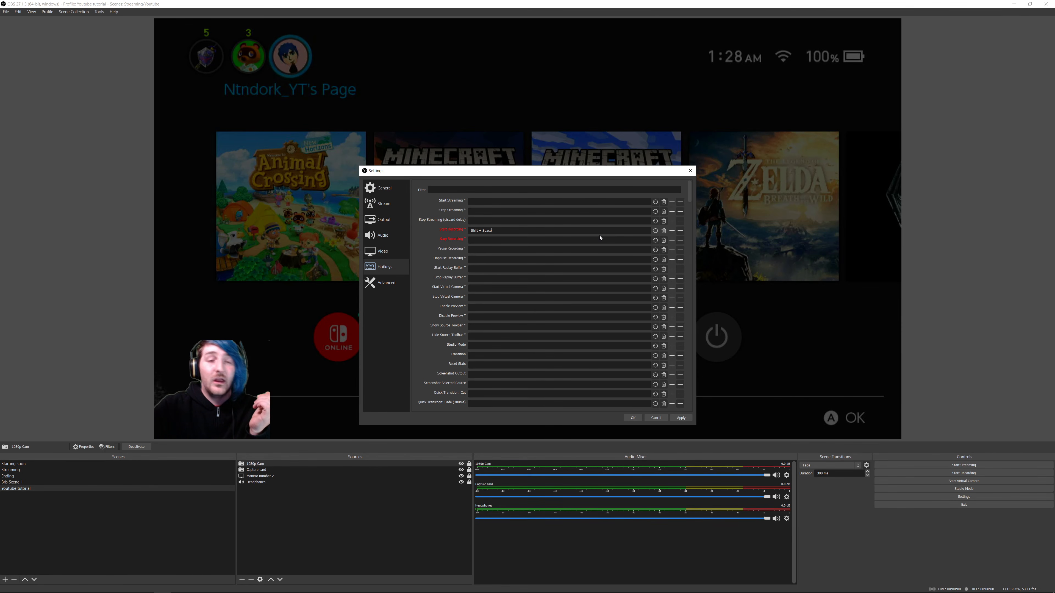
Switch the process priority in the advanced settings to Normal and back to High, and close the settings
left_click(386, 283)
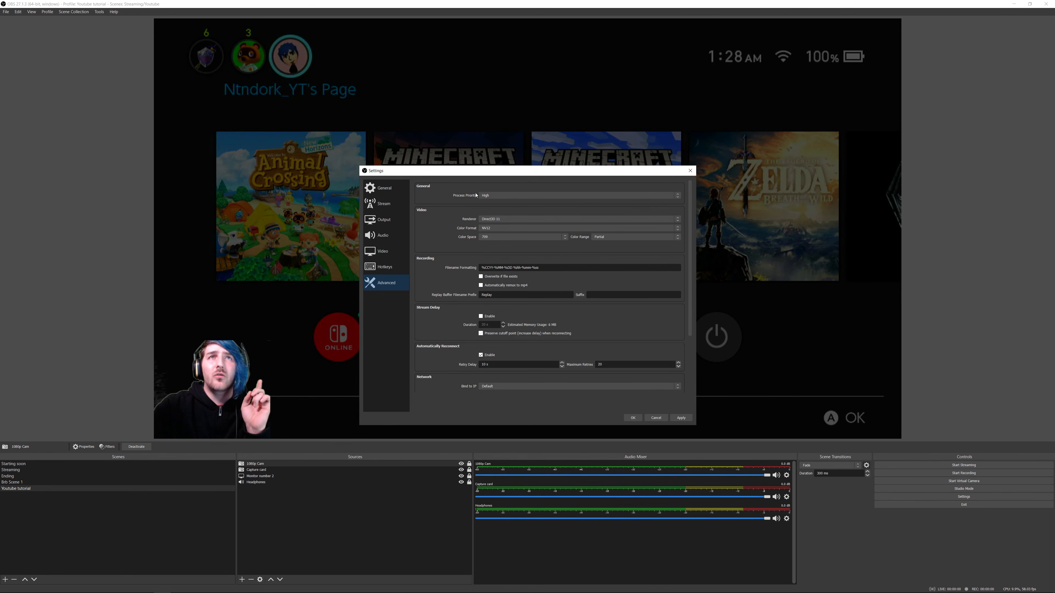
left_click(522, 196)
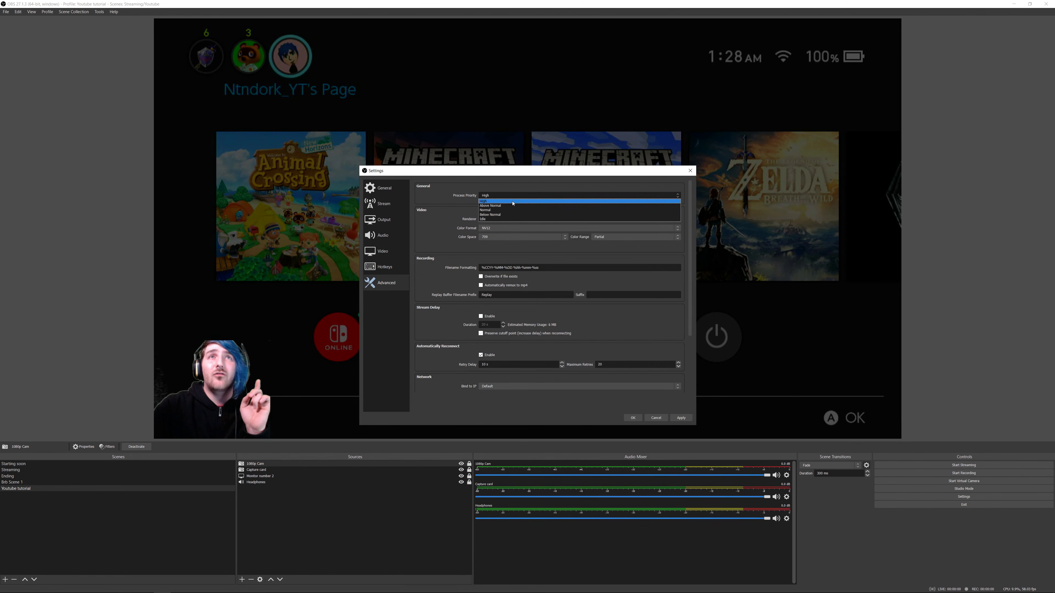
left_click(498, 210)
left_click(496, 196)
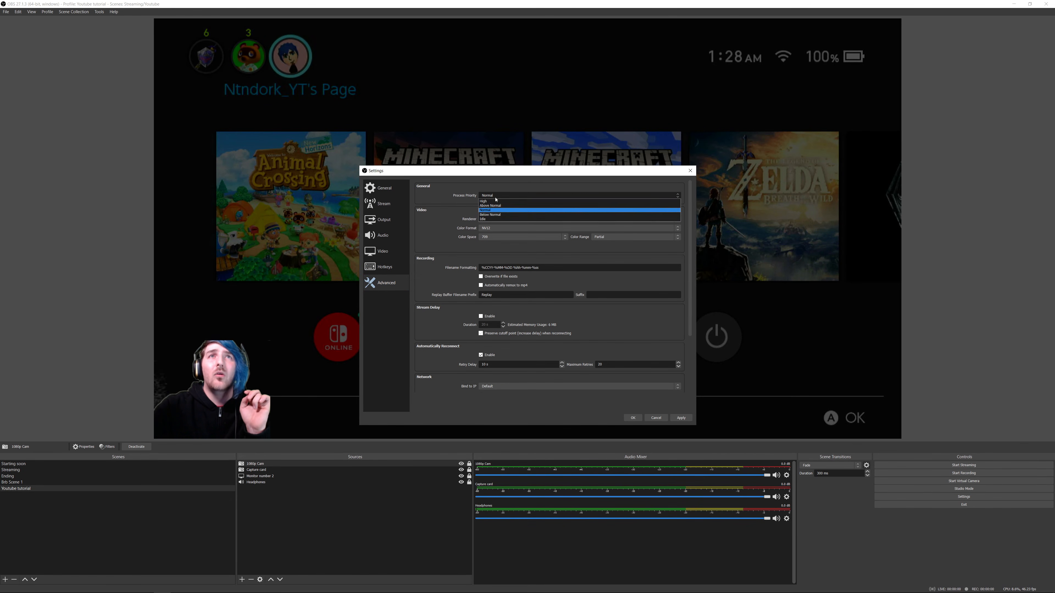
left_click(495, 202)
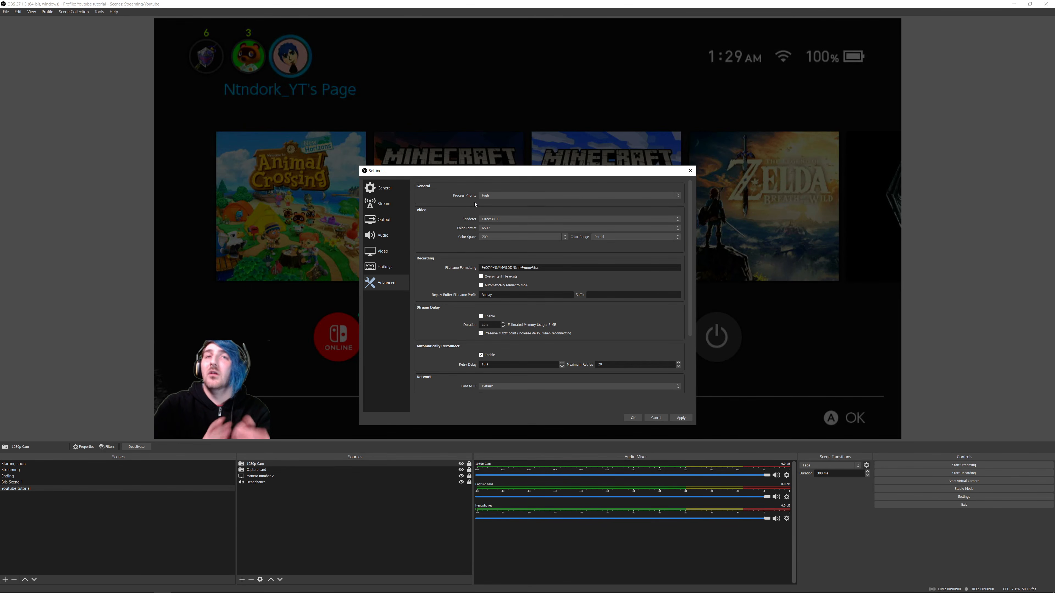
left_click(487, 195)
left_click(489, 202)
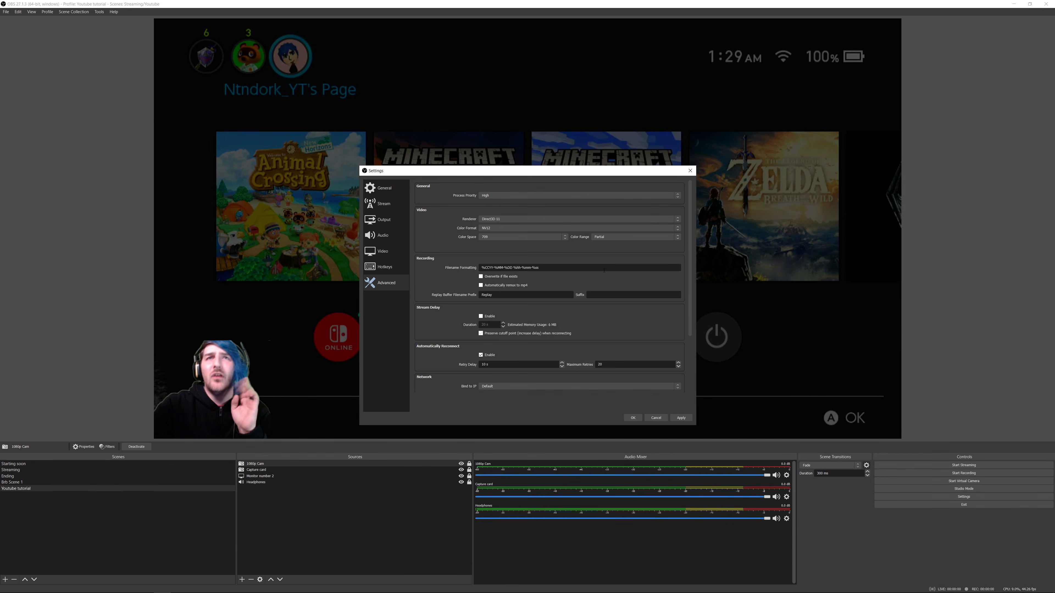
scroll(605, 289, "down", 3)
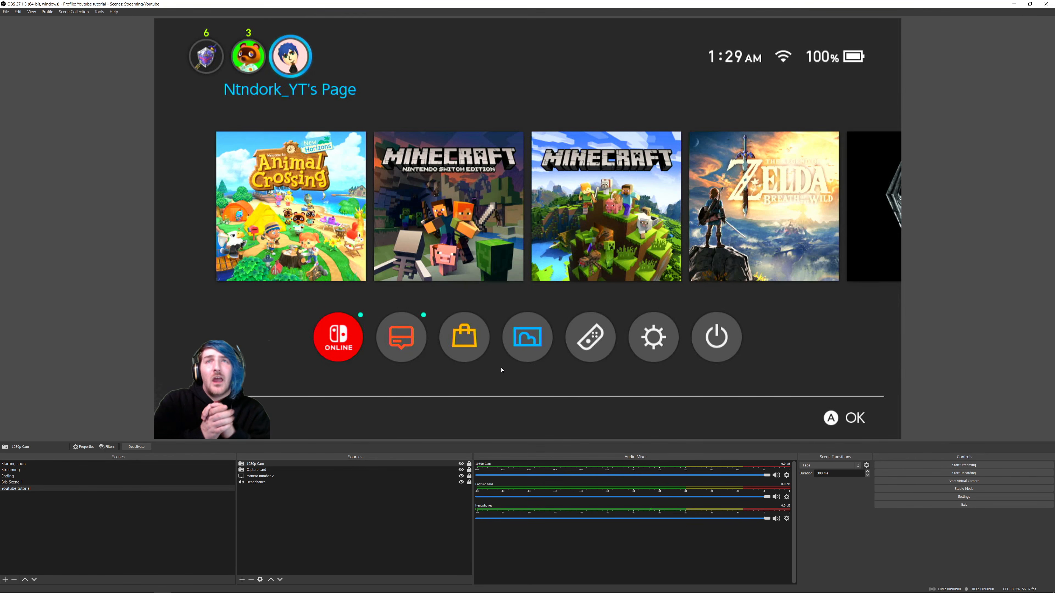